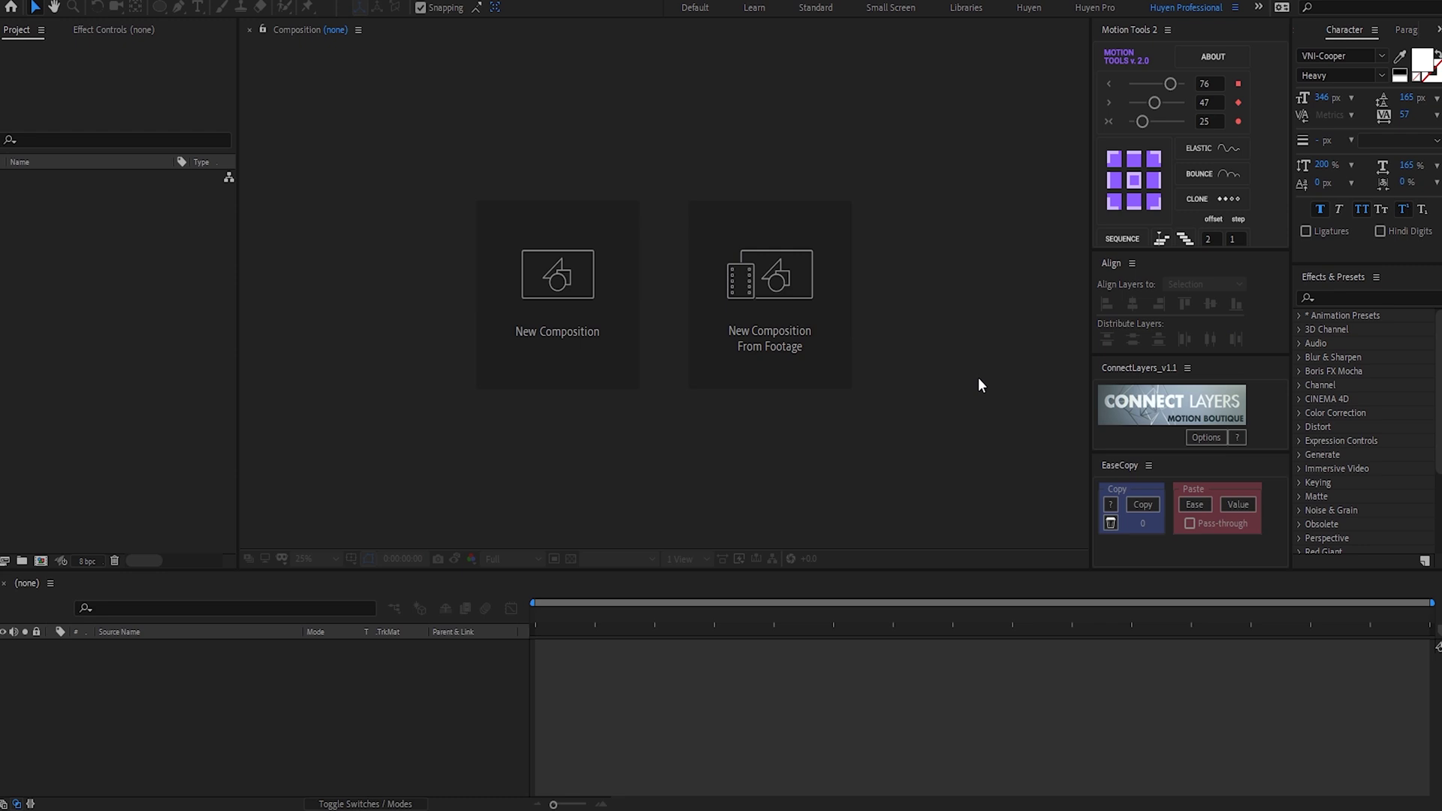
Create a composition named Main Comp at 1920 x 1080, 24 fps, with a 10-second duration.
click(577, 319)
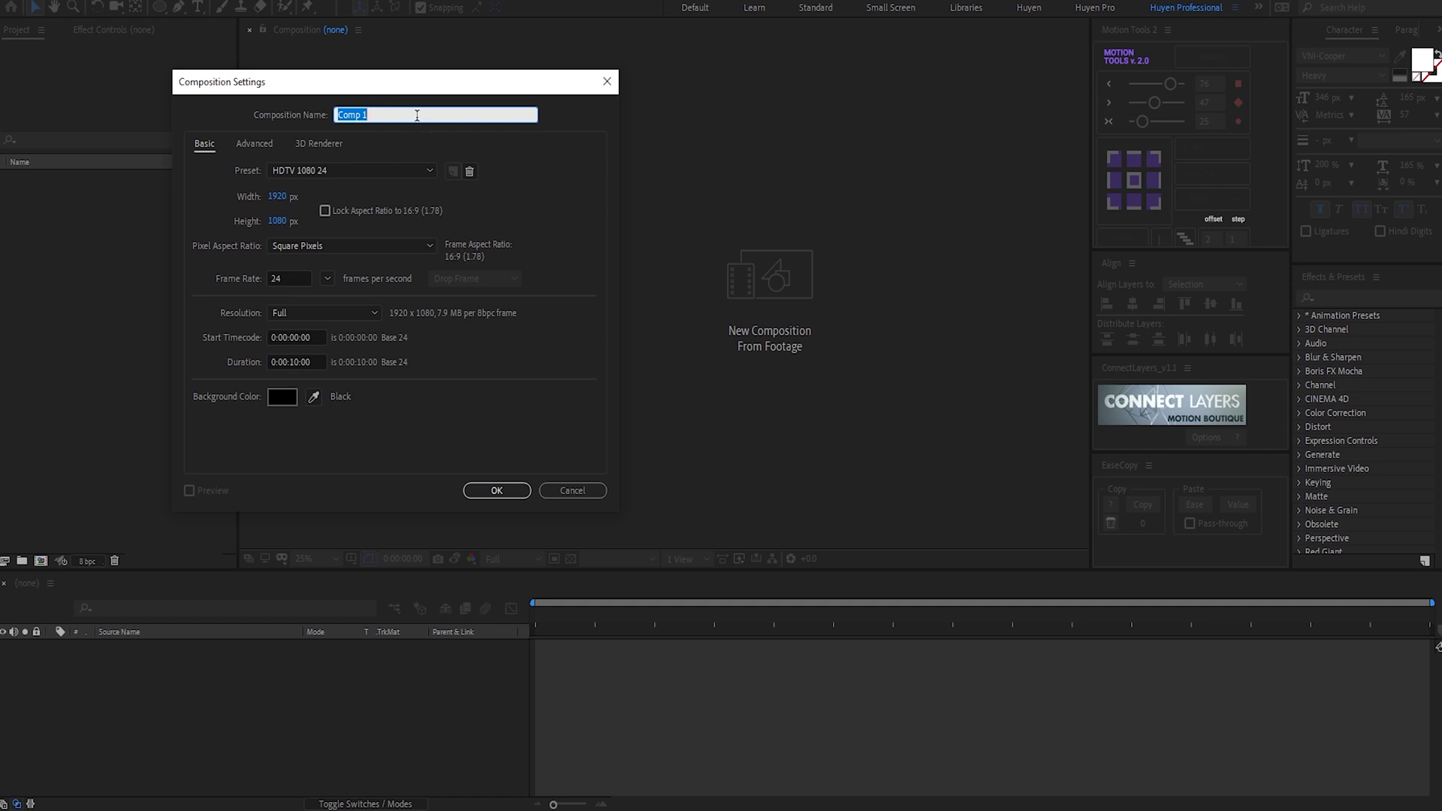
text(Main)
click(490, 491)
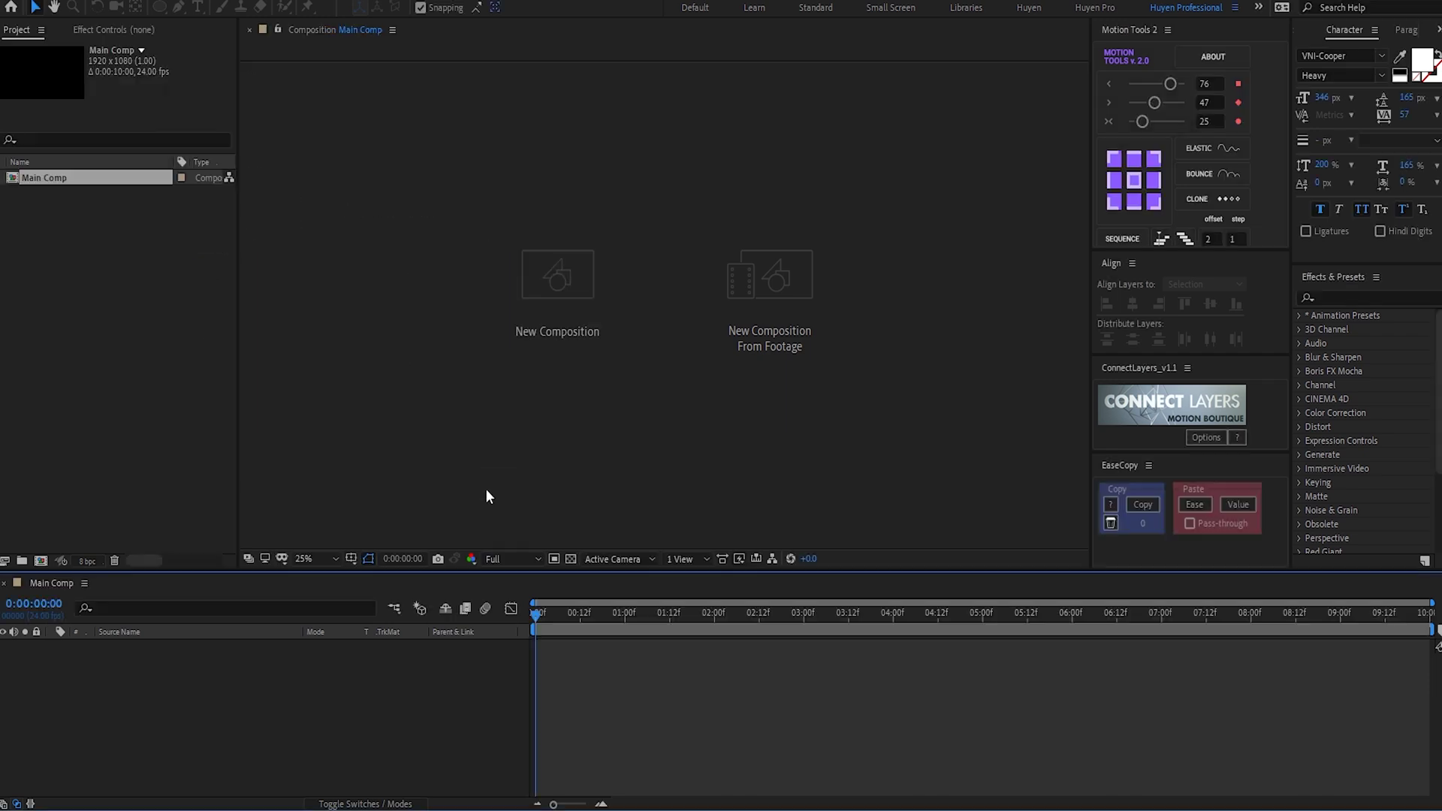
Create a second composition named Color Design with the same HDTV 1080 24 settings.
click(41, 561)
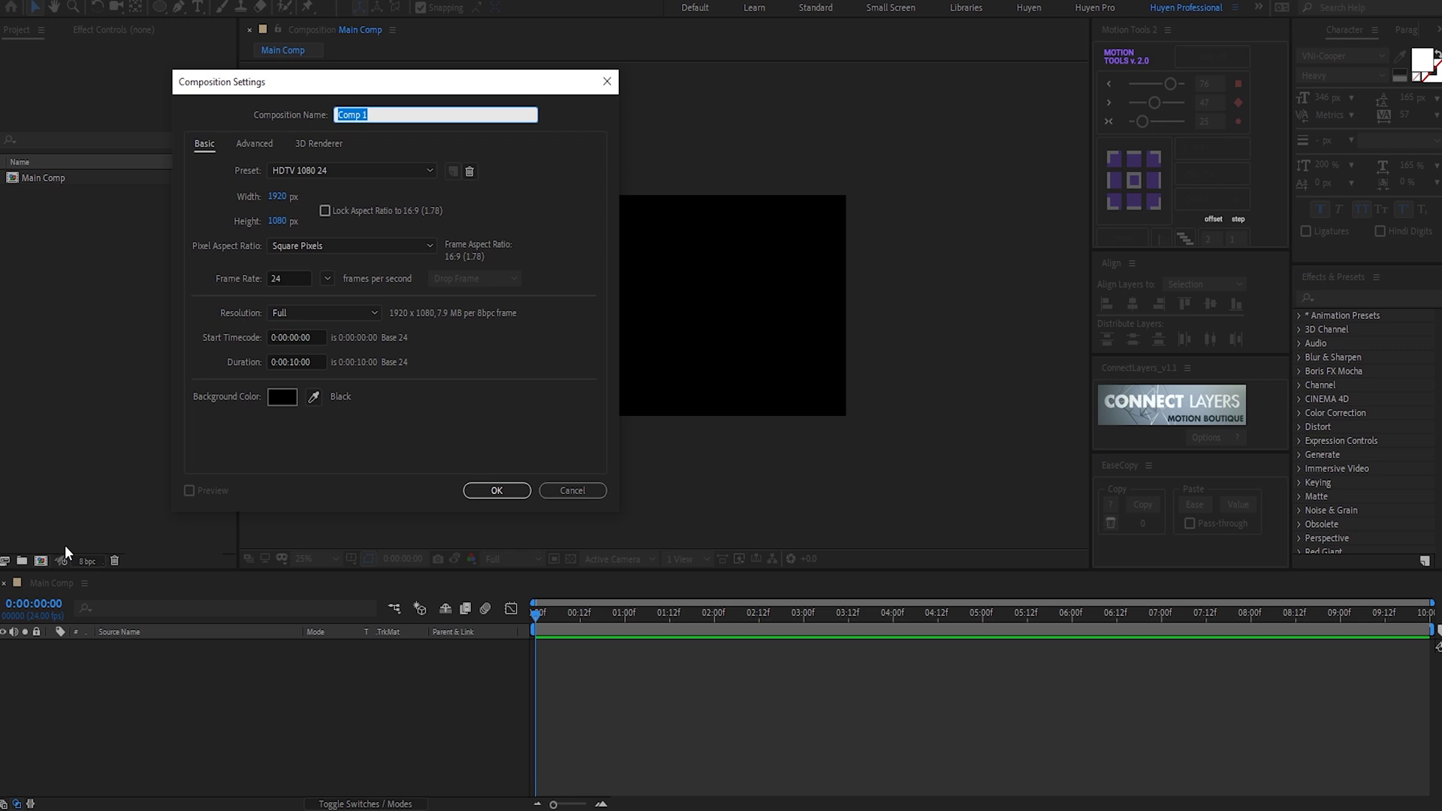
text(C)
click(473, 491)
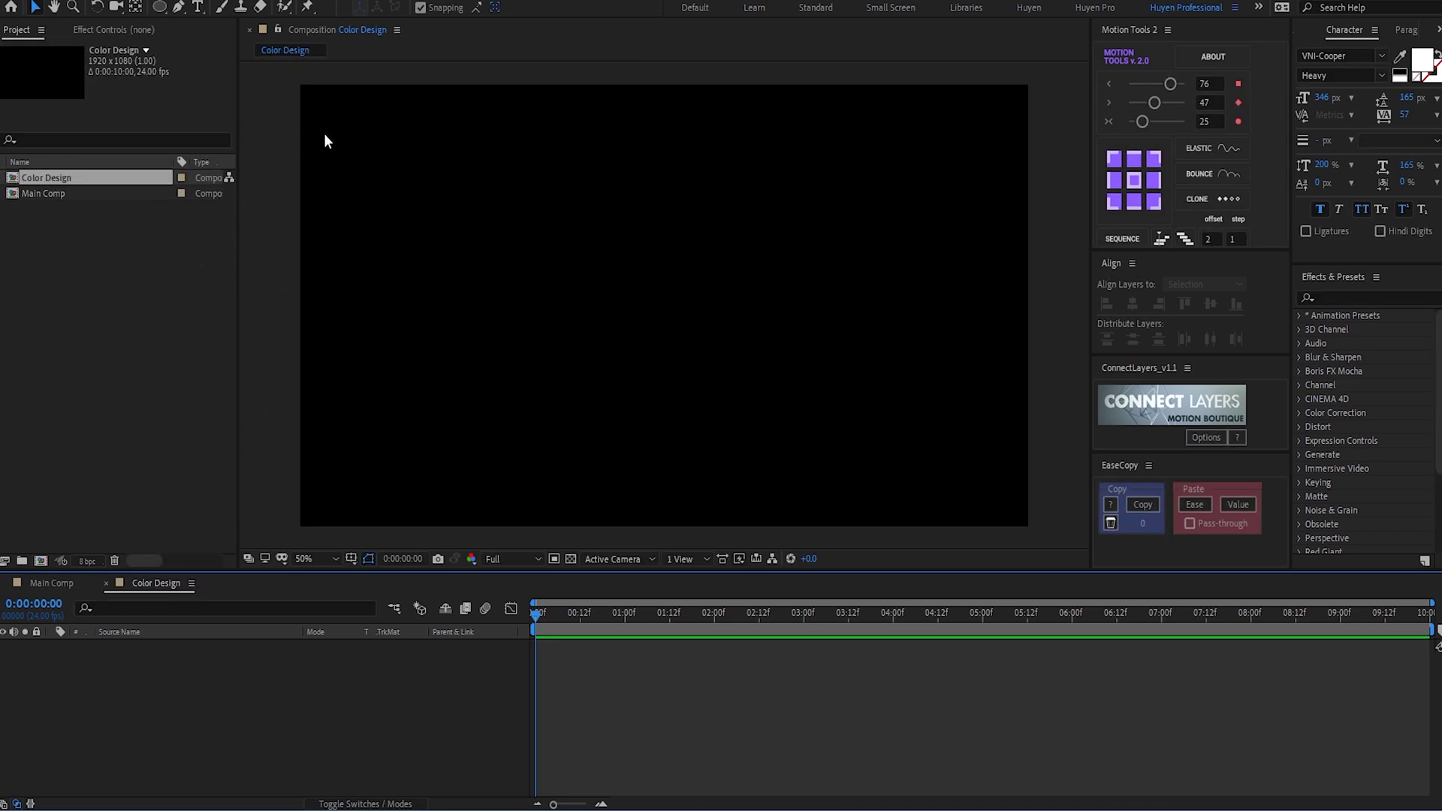
Draw a small purple ellipse in the upper-left area of Color Design and center its anchor point.
key(q)
drag(399, 170, 460, 236)
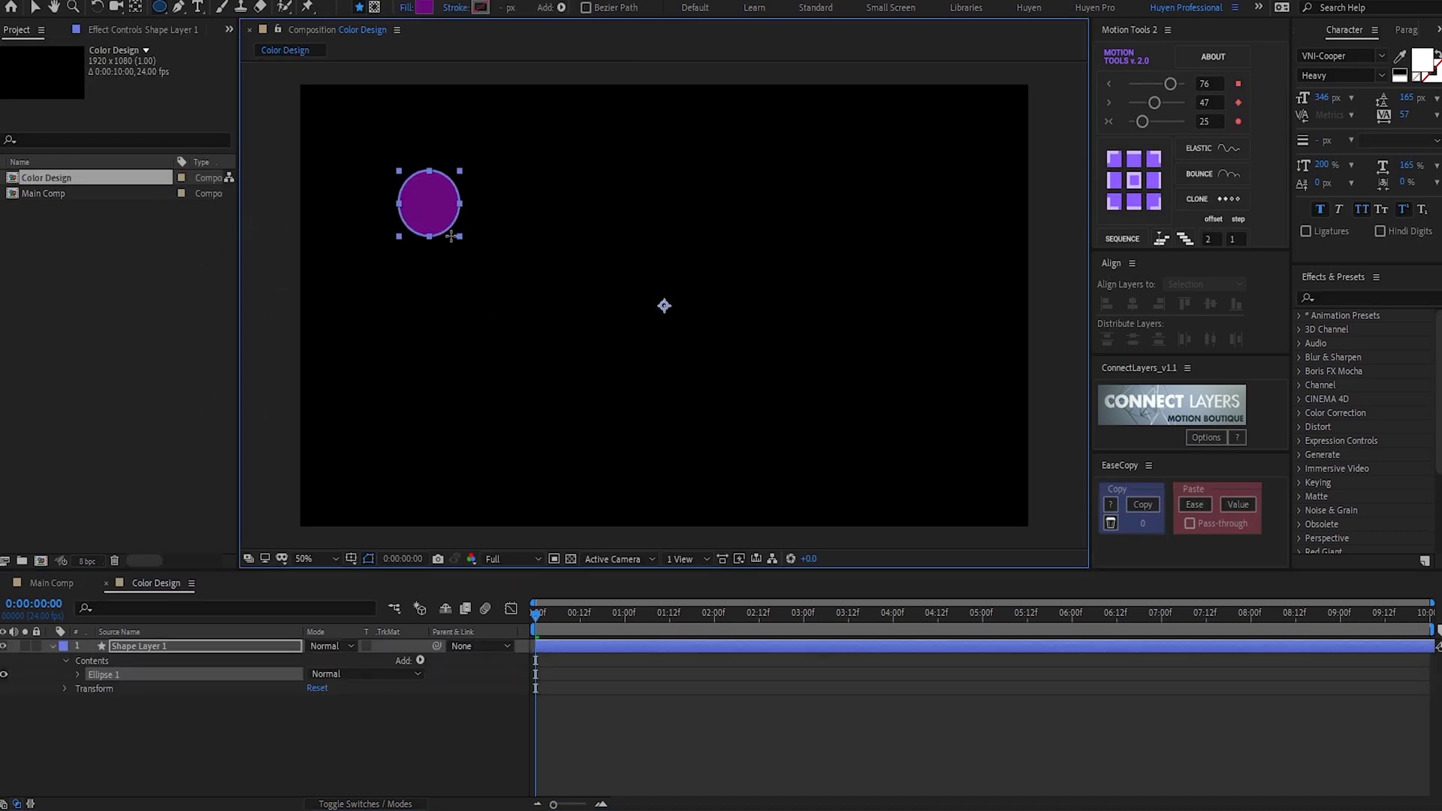
click(1134, 181)
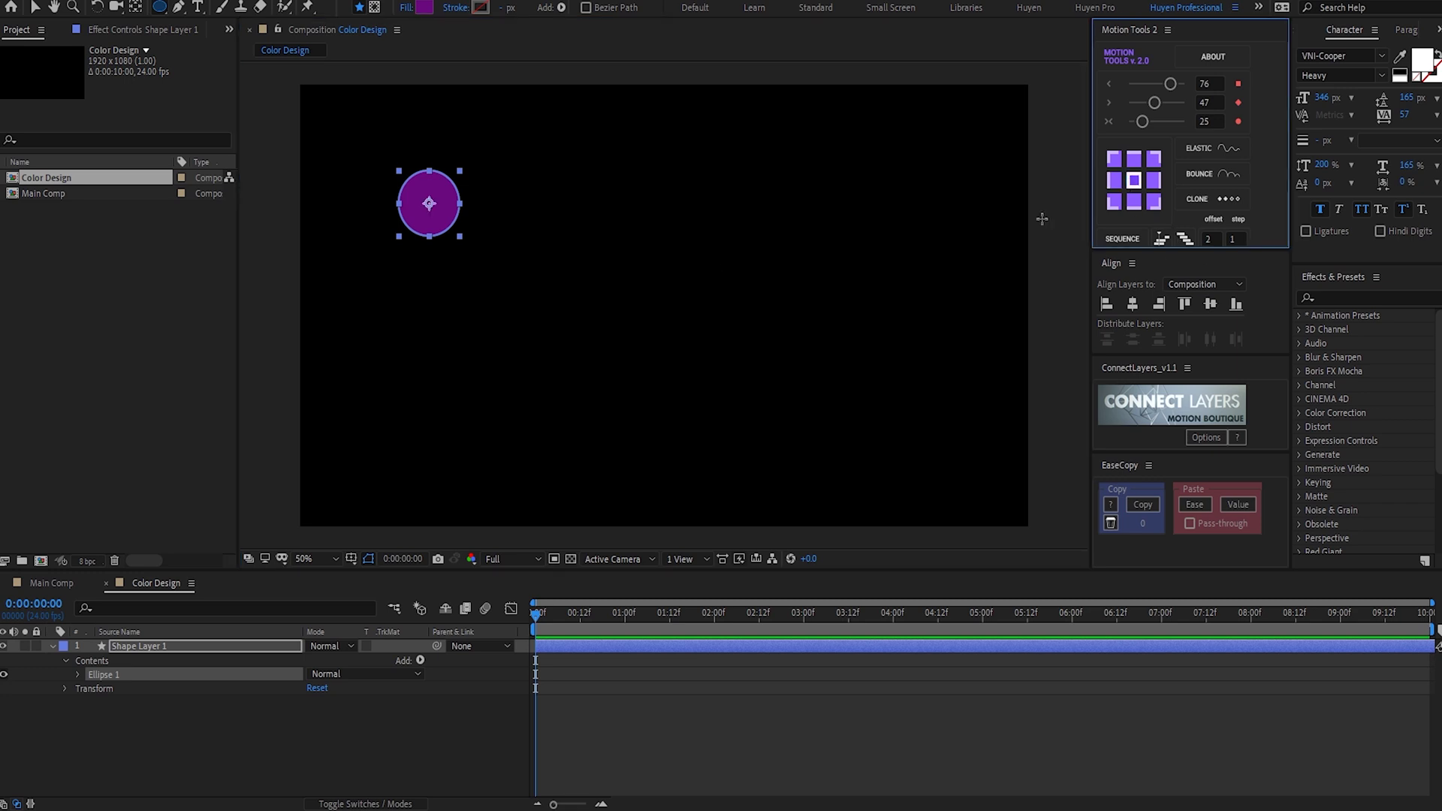
Add a Drop Shadow layer style to the purple ellipse and reveal its settings.
right_click(197, 644)
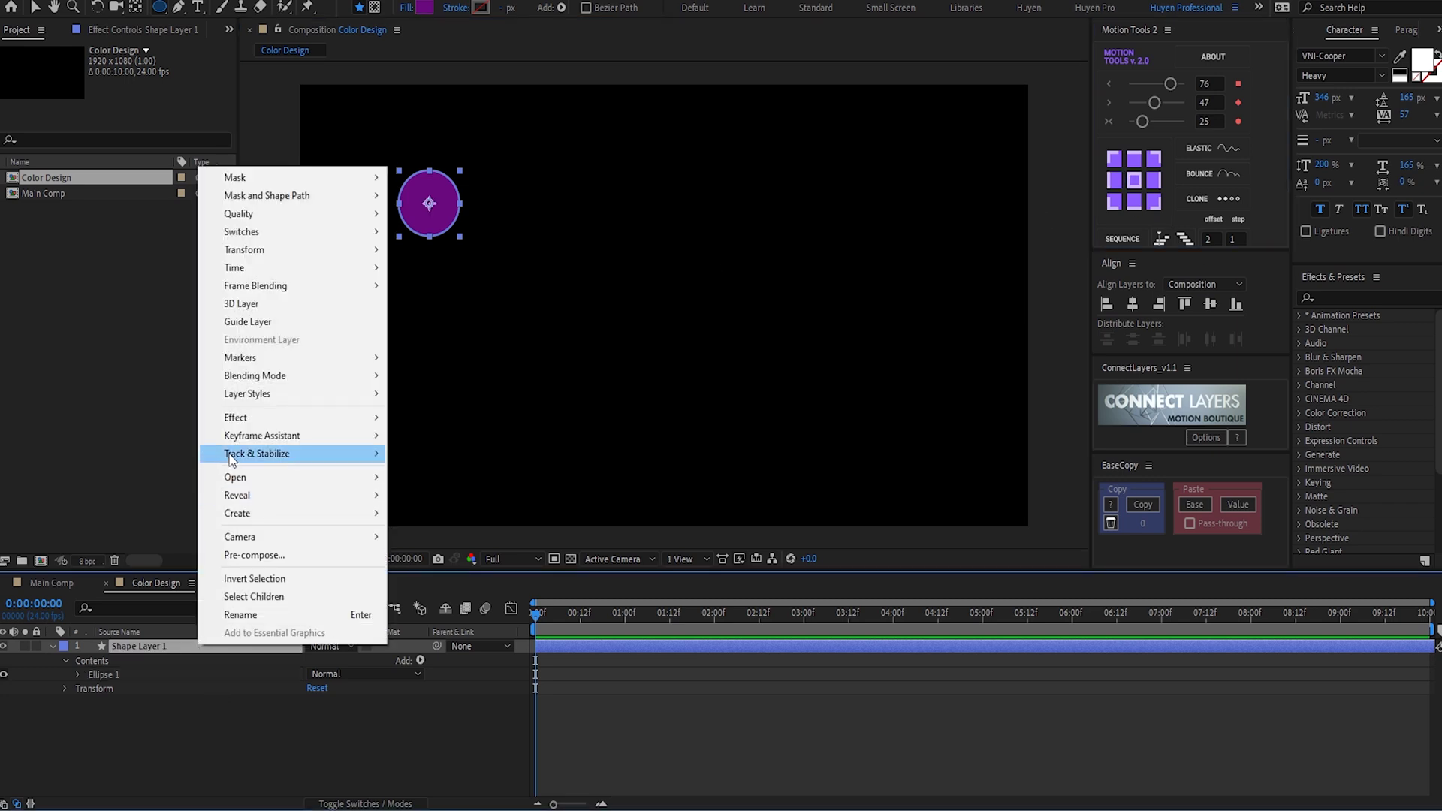
mouse_move(242, 403)
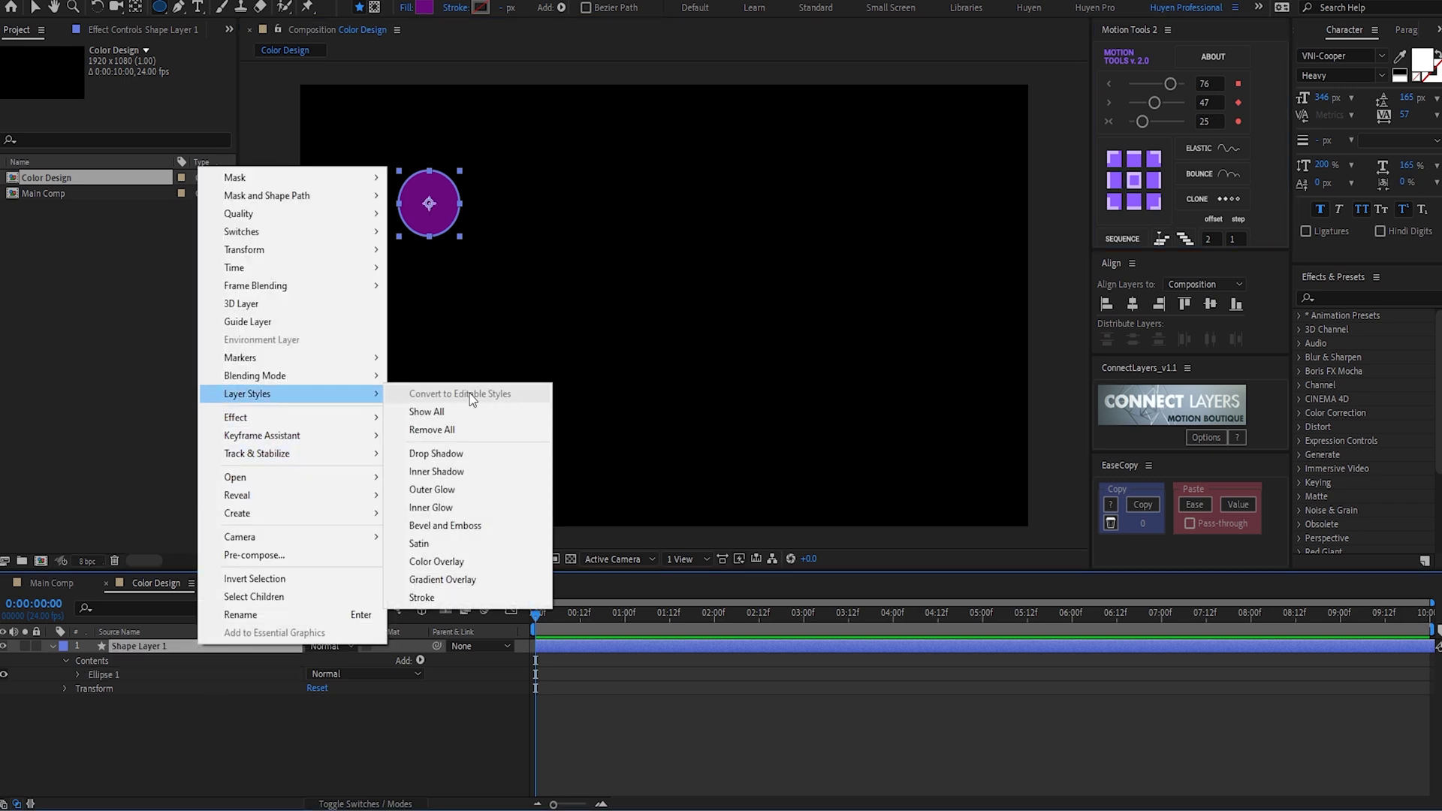
click(451, 454)
click(78, 731)
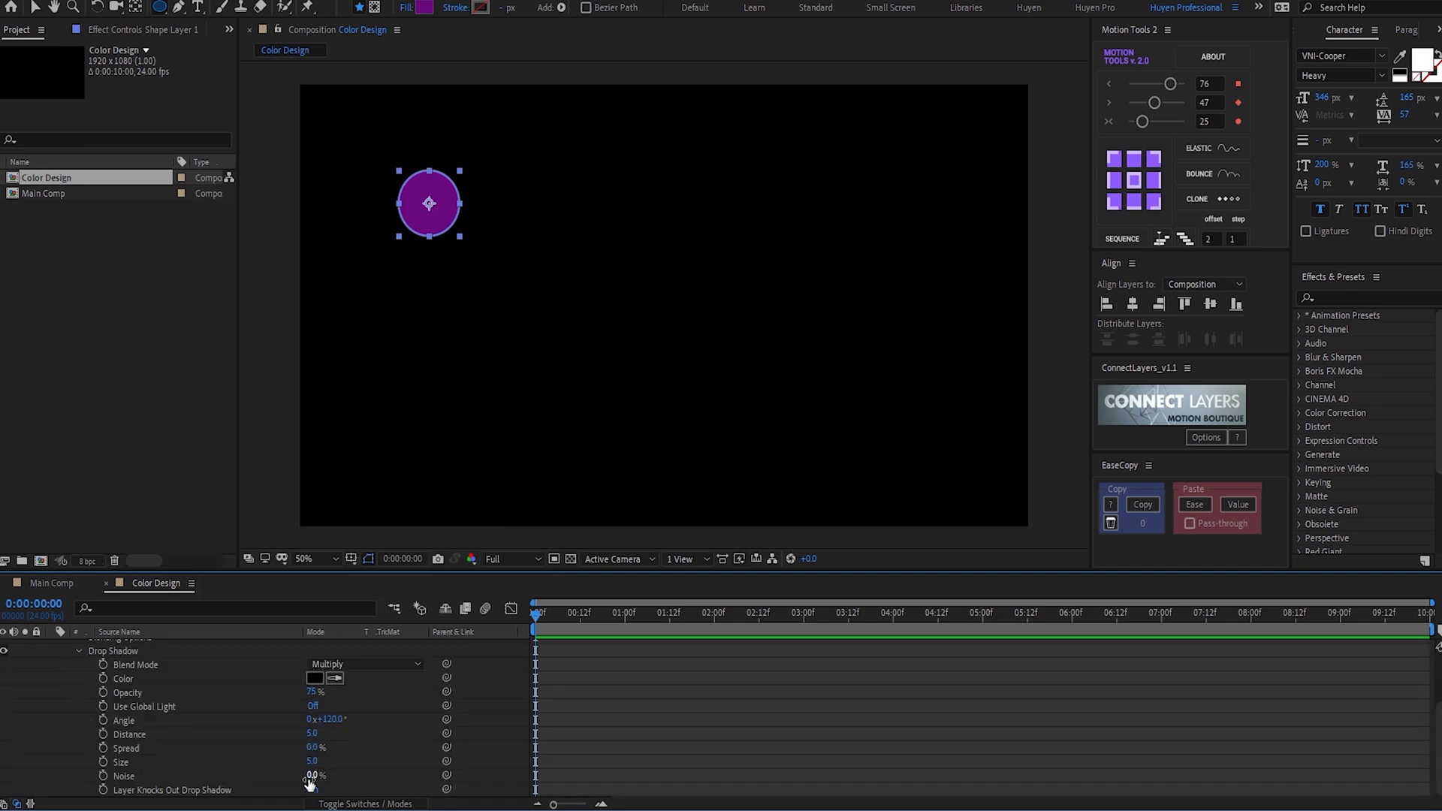
Set the purple ellipse's drop shadow color to C060A1, copied from the color list in Notepad.
key(alt+Tab)
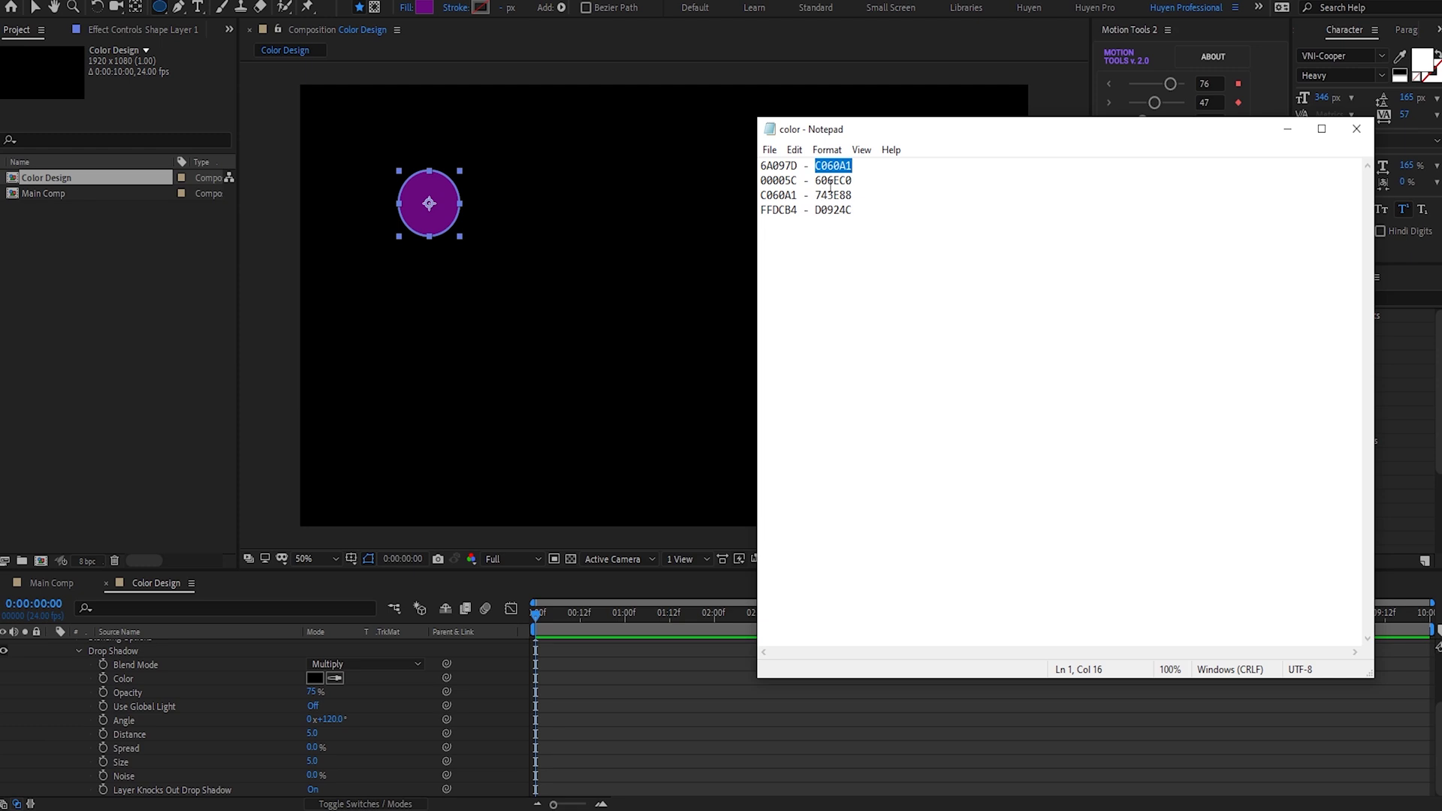
key(ctrl+c)
click(315, 678)
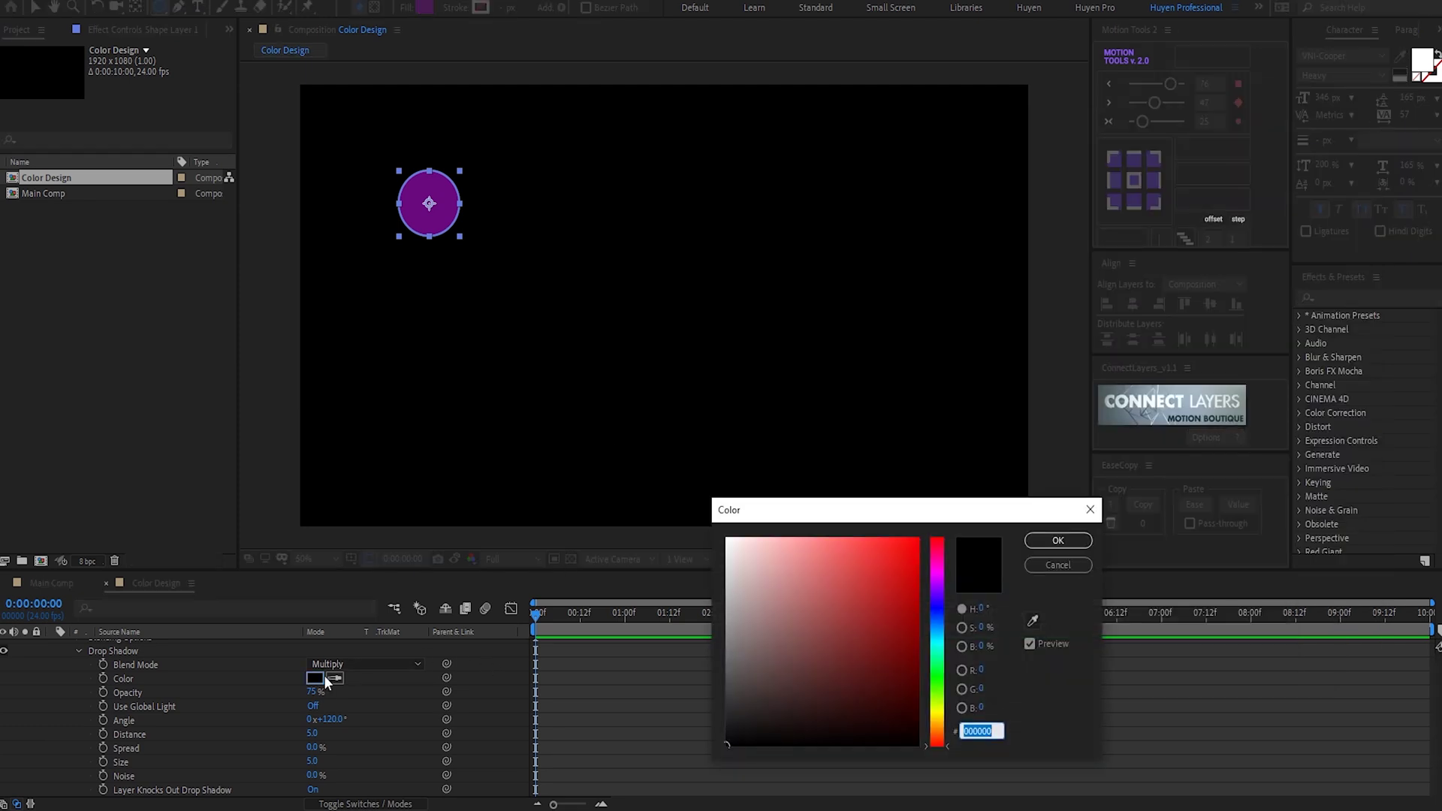
key(ctrl+v)
click(1058, 540)
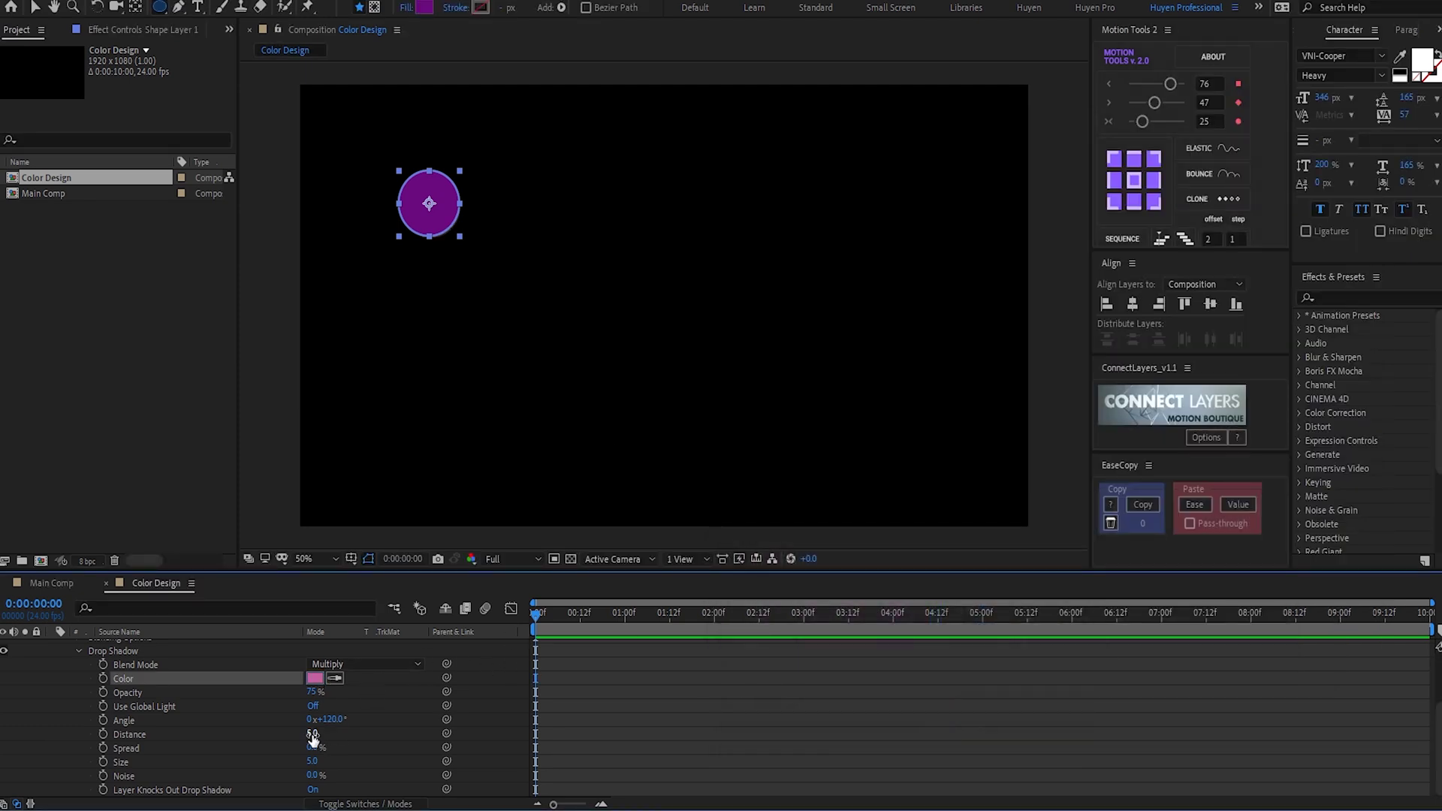
Set the purple ellipse's drop shadow distance to 80 and collapse the layer's properties.
drag(313, 739, 374, 741)
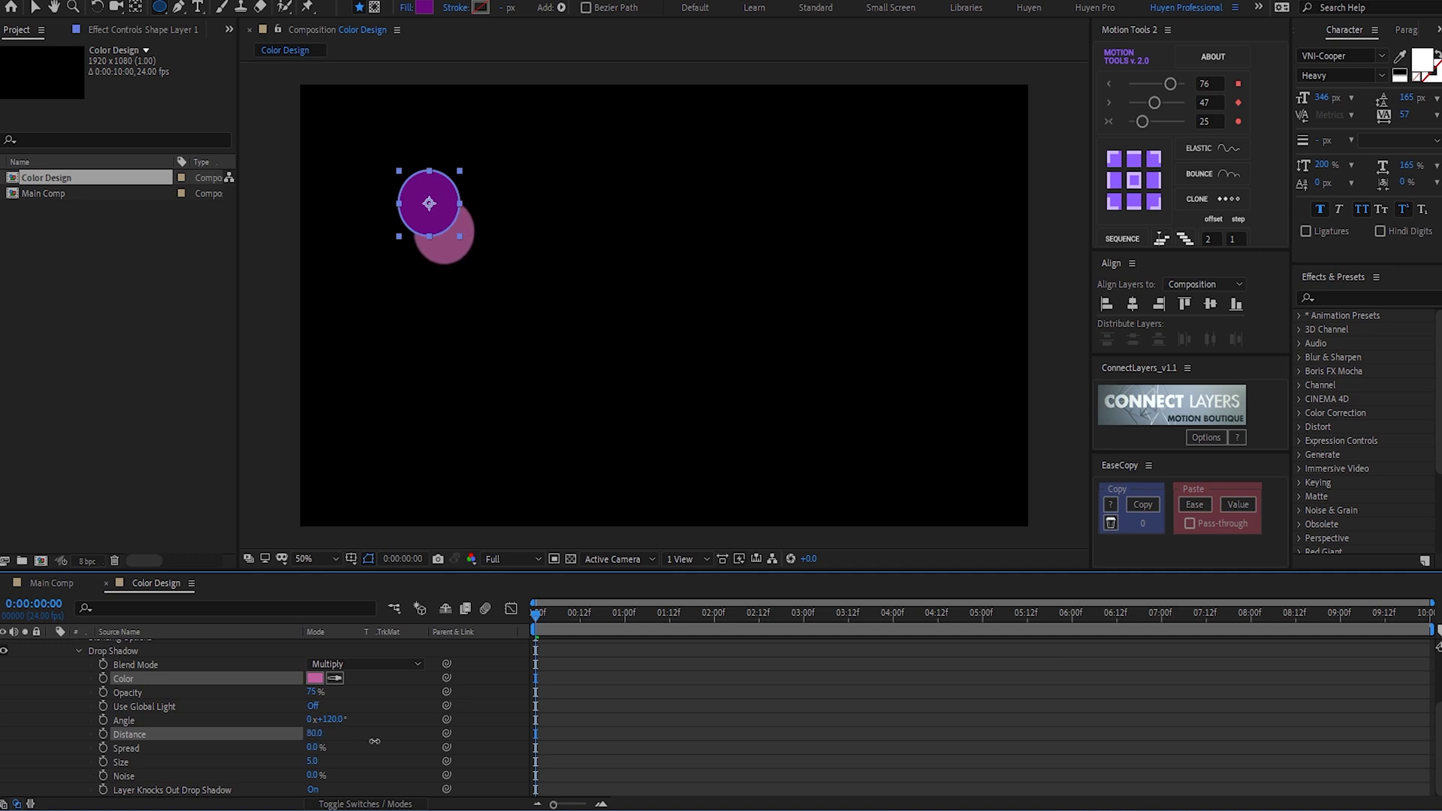
scroll(81, 674, up, 5)
click(52, 648)
key(Return)
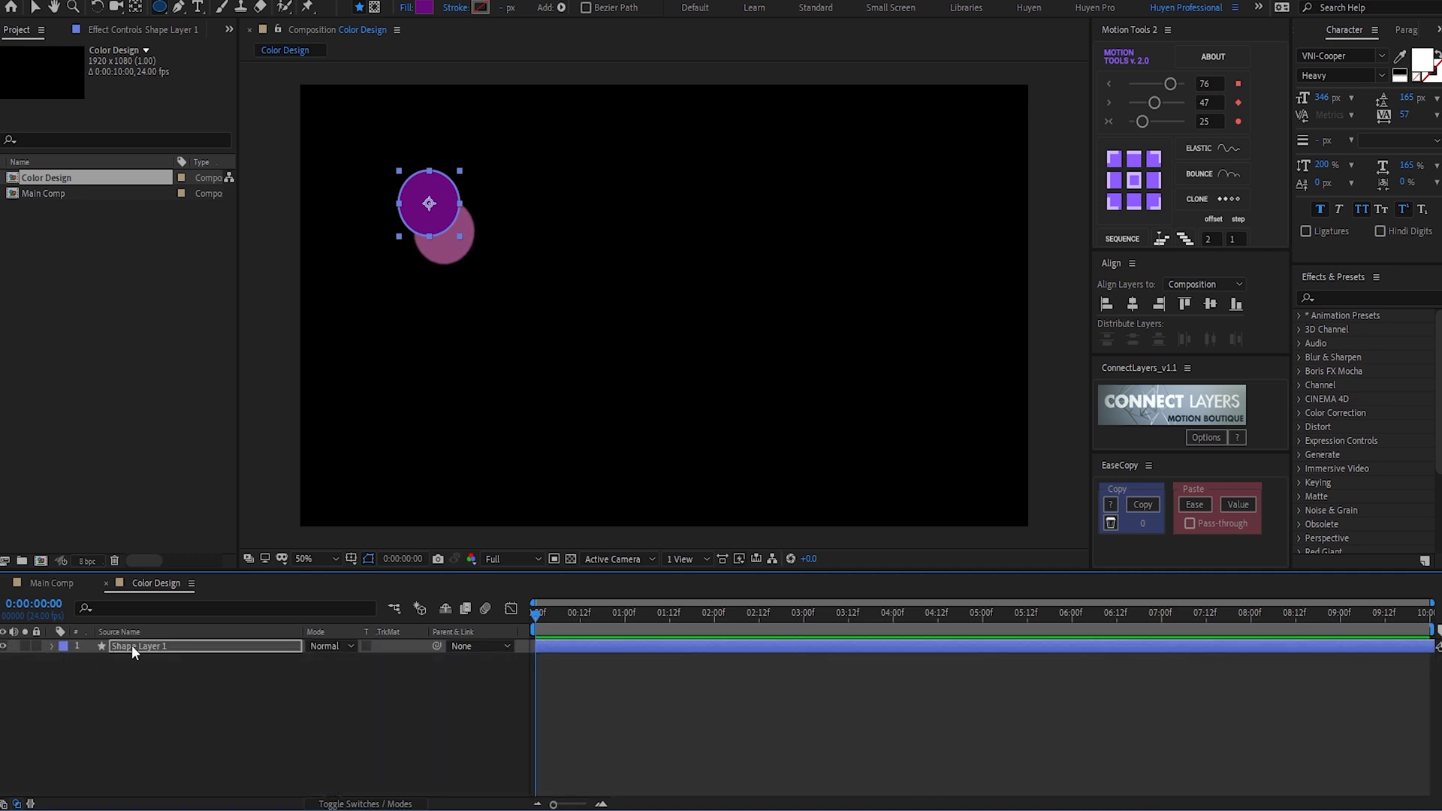
key(Return)
Duplicate the purple ellipse, fill the copy with 00005C from the Notepad list, and place it below the original.
key(ctrl+d)
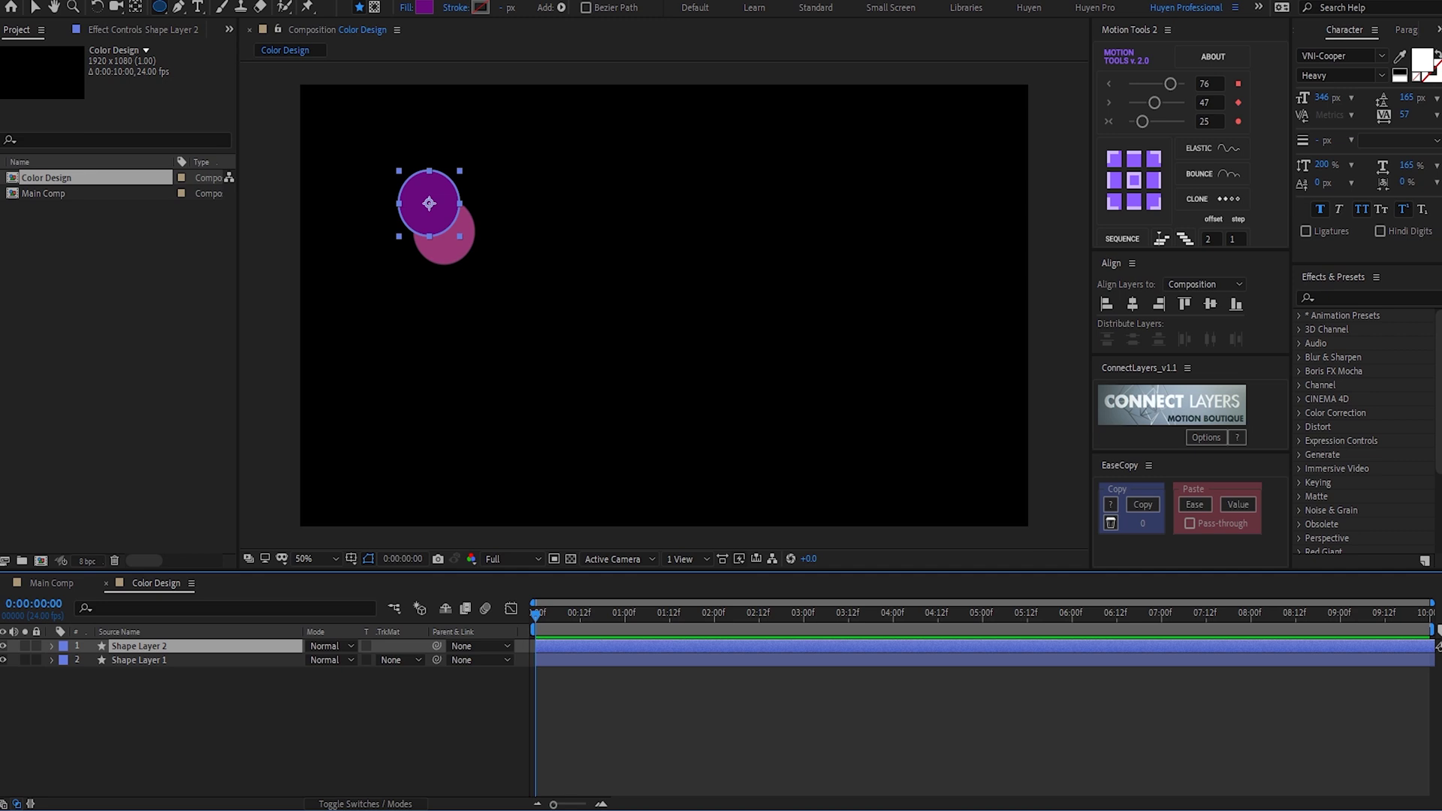
key(alt+Tab)
drag(798, 181, 759, 181)
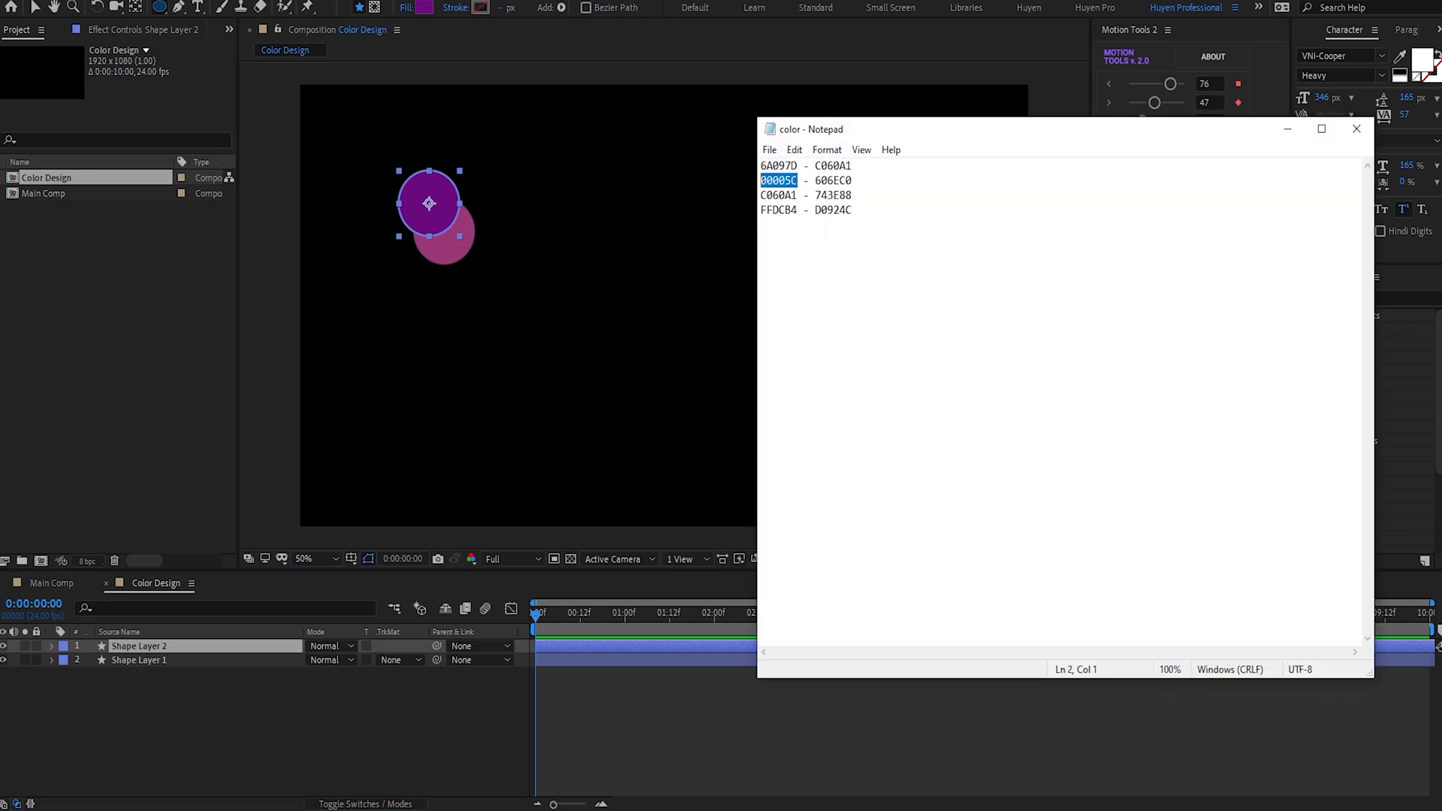
key(ctrl+c)
click(425, 7)
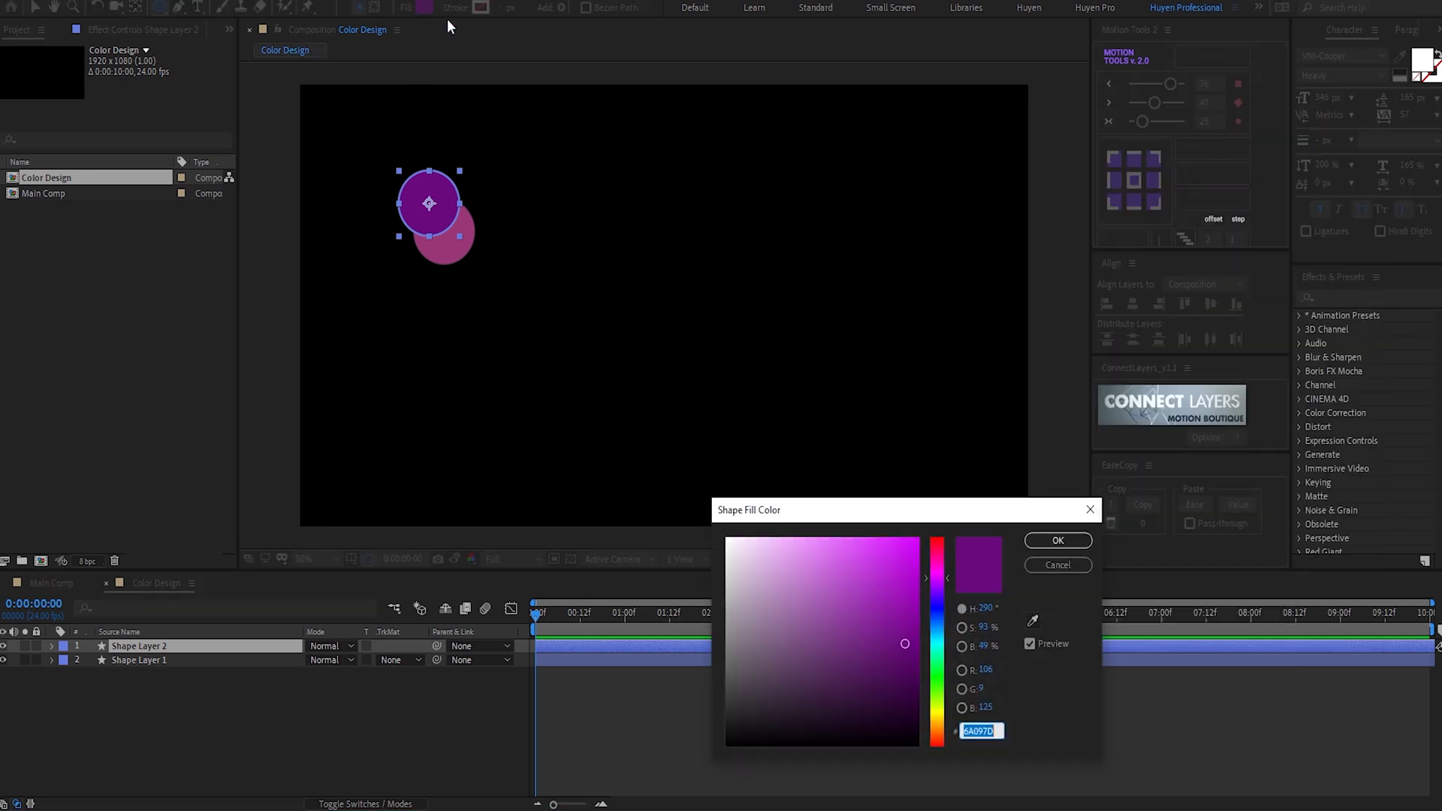
key(ctrl+v)
key(Return)
key(v)
drag(444, 208, 409, 301)
Set the dark blue ellipse's drop shadow color to 606EC0, copied from the Notepad list.
click(51, 646)
click(66, 688)
click(79, 716)
scroll(106, 718, down, 2)
key(alt+Tab)
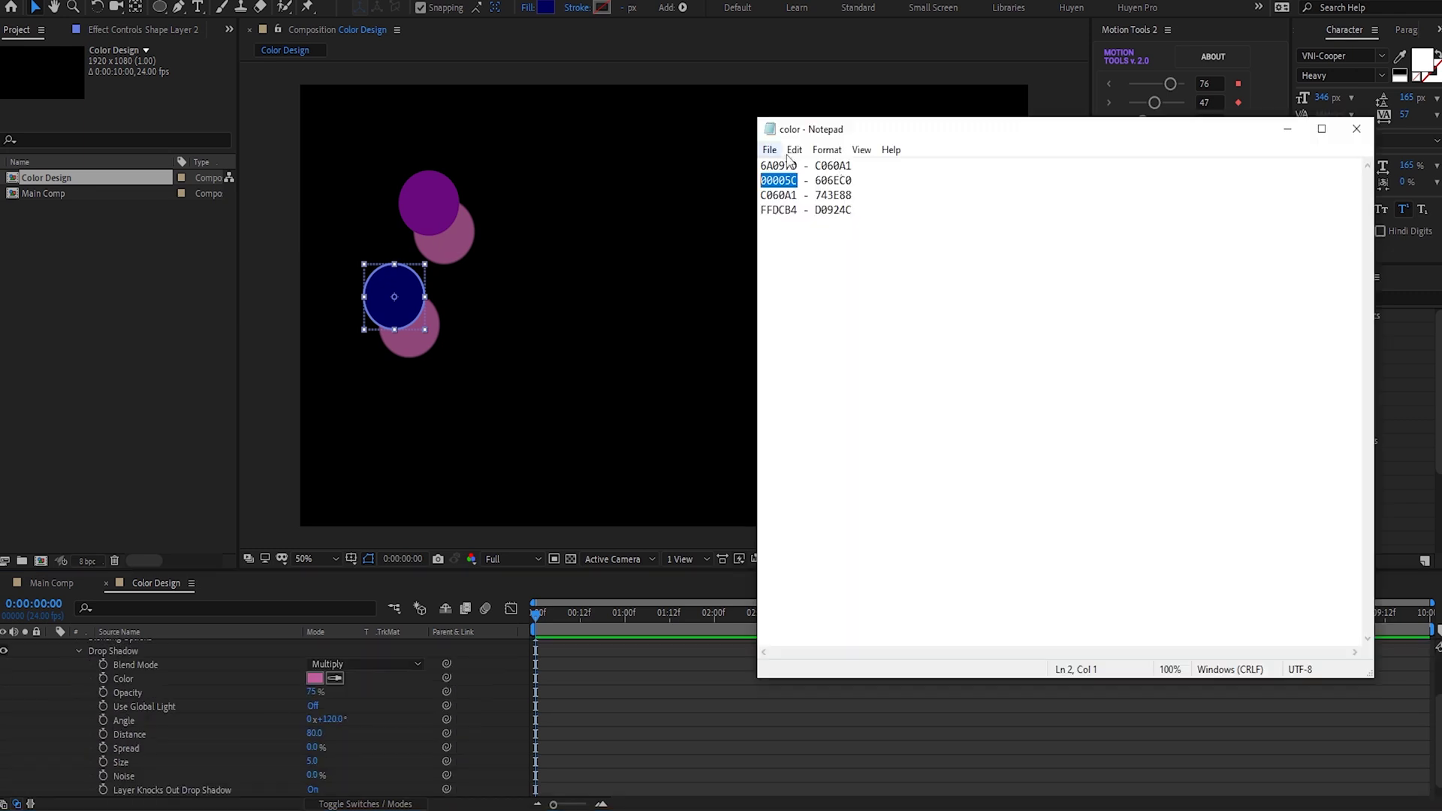
drag(816, 181, 759, 195)
click(315, 678)
key(ctrl+v)
click(1056, 540)
Duplicate the dark blue ellipse, fill the copy with C060A1, and place it below the blue one.
scroll(150, 698, up, 2)
click(51, 647)
key(ctrl+d)
key(alt+Tab)
click(546, 8)
key(ctrl+v)
click(1056, 540)
drag(394, 296, 370, 381)
Set the pink ellipse's drop shadow color to 743E88, copied from the Notepad list.
click(51, 647)
click(65, 688)
click(79, 716)
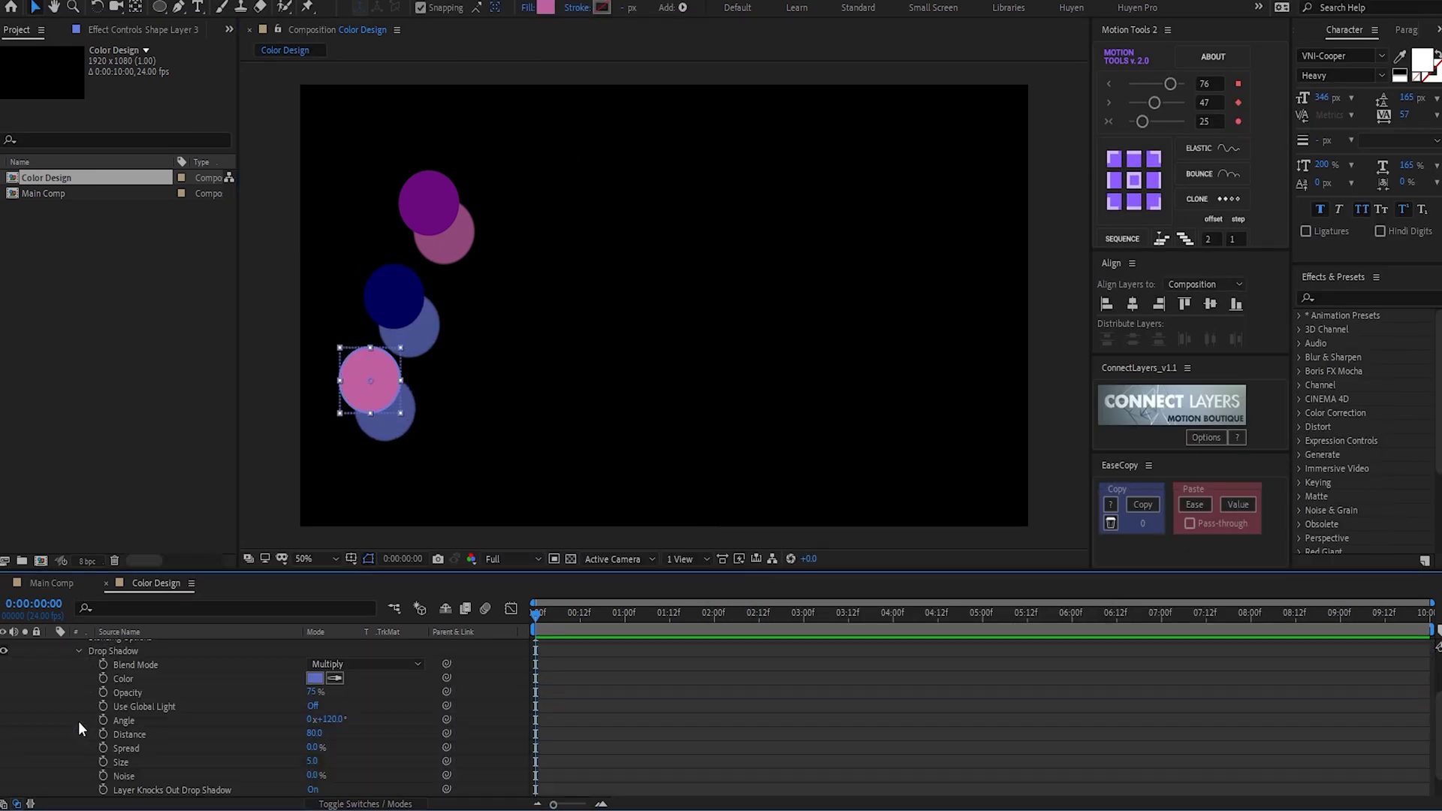
click(314, 678)
key(alt+Tab)
double_click(833, 195)
key(ctrl+c)
key(alt+Tab)
key(ctrl+v)
key(Return)
key(u)
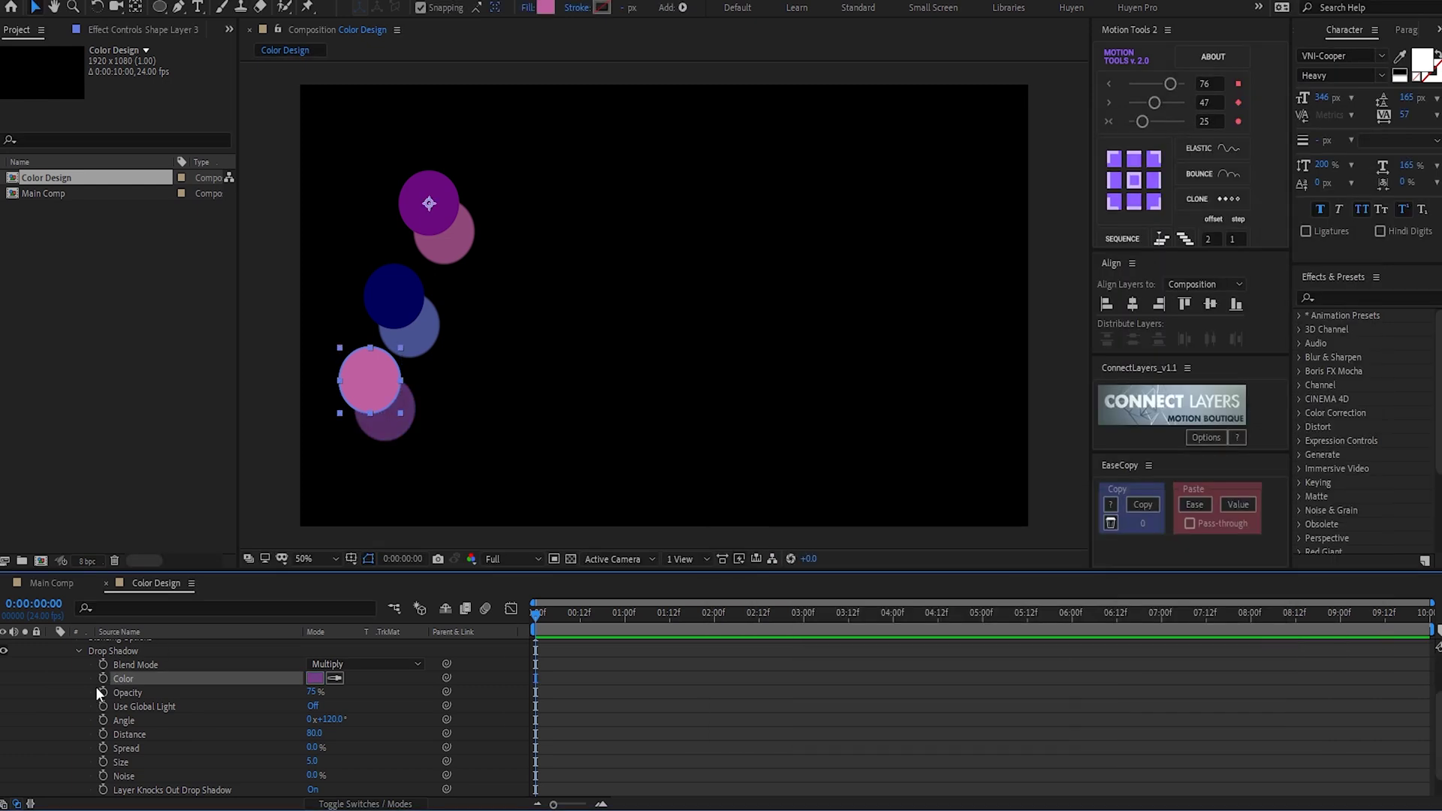
Duplicate the pink ellipse to its right and fill the copy with FFDCB4 from the Notepad list.
drag(360, 398, 436, 423)
key(ctrl+Down)
key(ctrl+Down)
key(ctrl+Down)
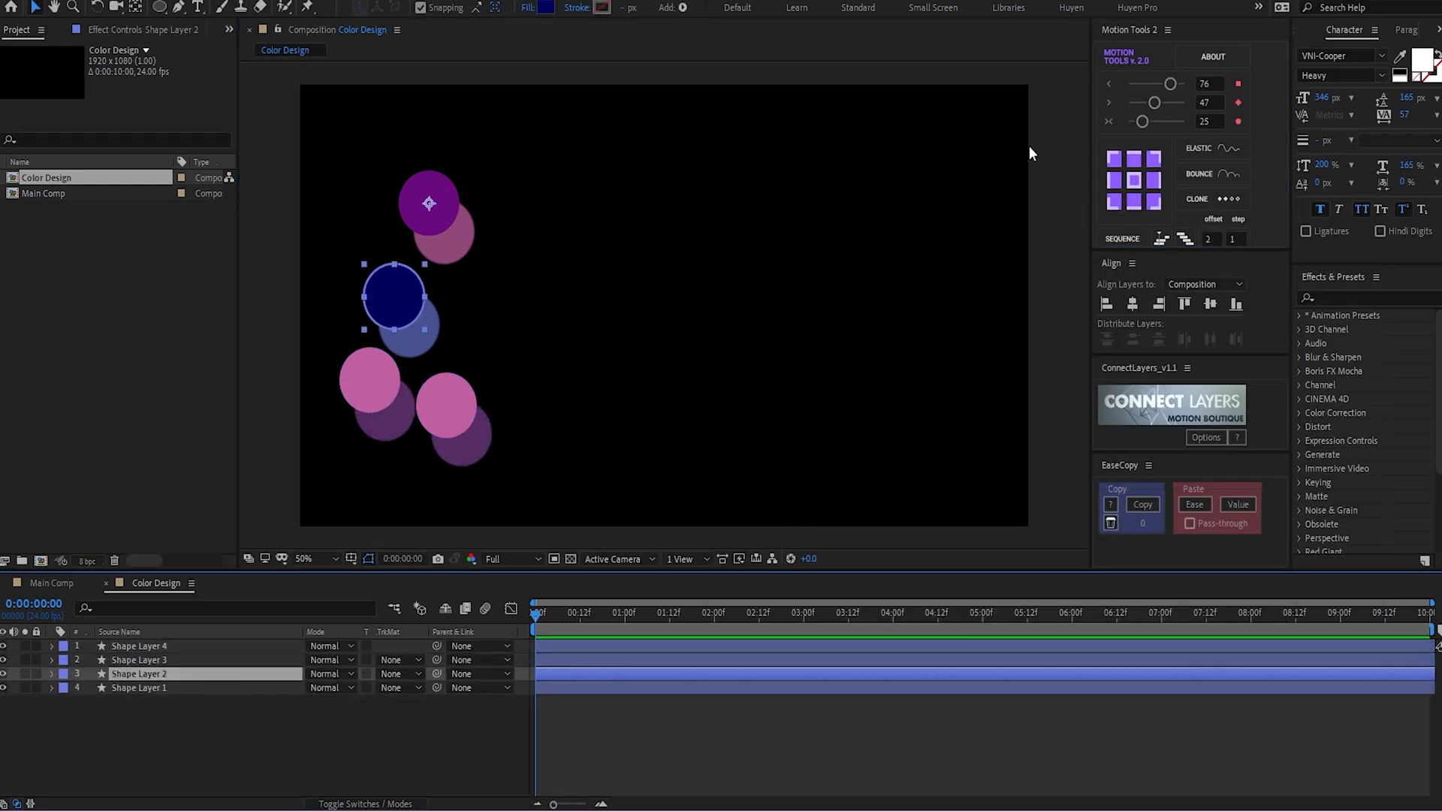
key(ctrl+Down)
key(alt+Tab)
double_click(762, 211)
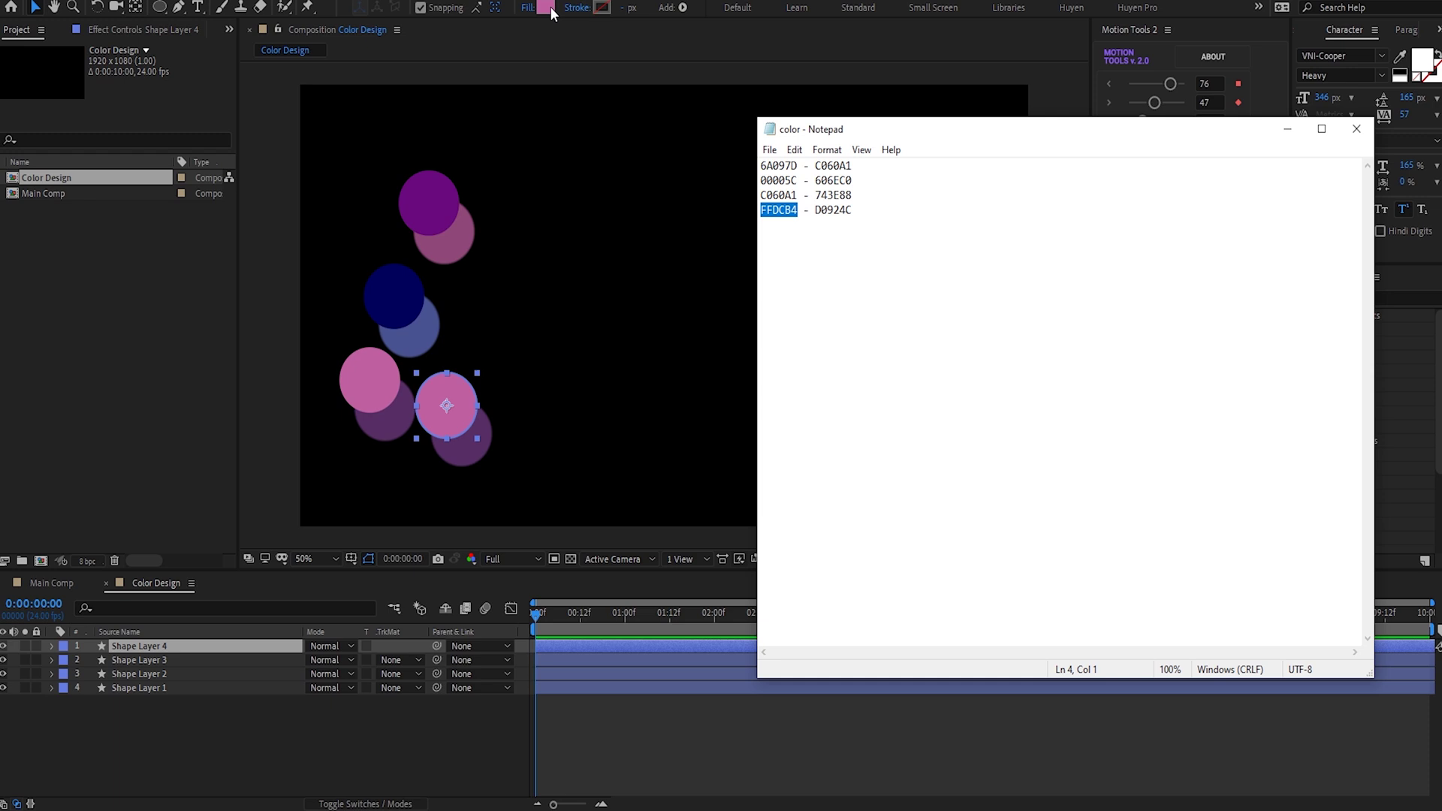
click(551, 8)
key(ctrl+v)
key(Return)
Set the cream ellipse's drop shadow color to D0924C, copied from the Notepad list.
click(51, 646)
click(65, 688)
click(78, 716)
click(314, 679)
drag(816, 211, 860, 213)
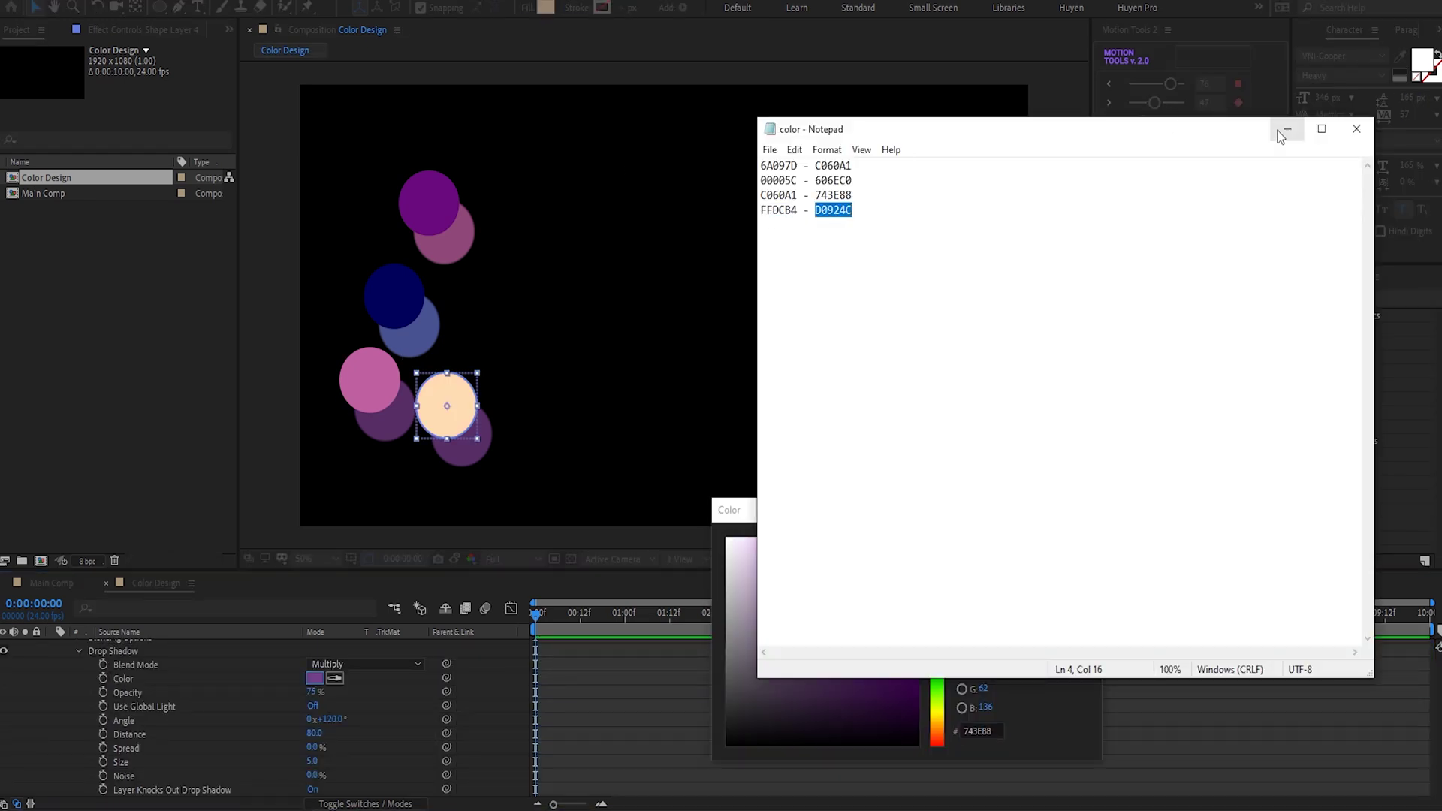
key(ctrl+c)
click(1282, 131)
key(ctrl+v)
key(Return)
key(u)
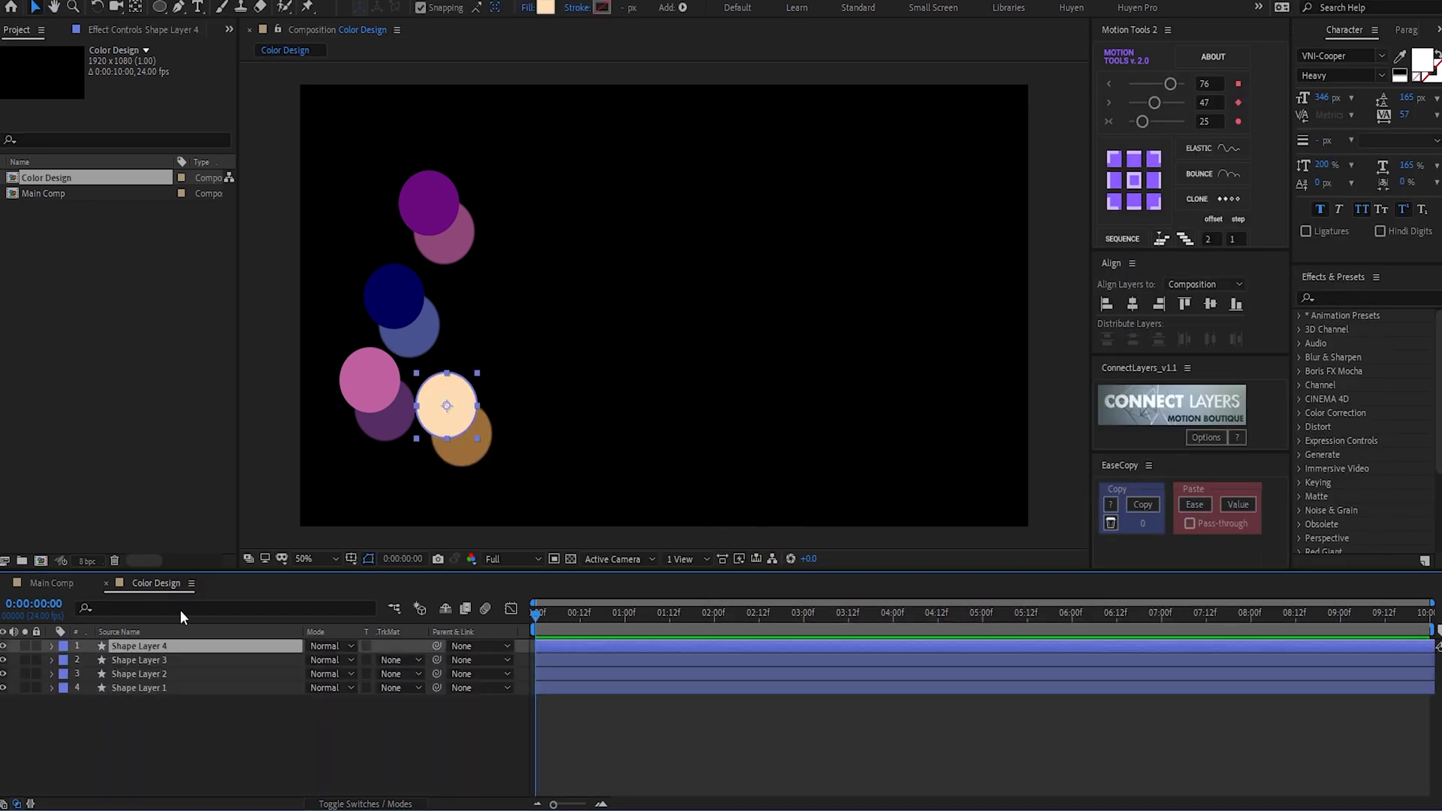
Enlarge the cream and purple ellipses, moving the cream one into the composition's upper-left corner.
drag(477, 374, 489, 357)
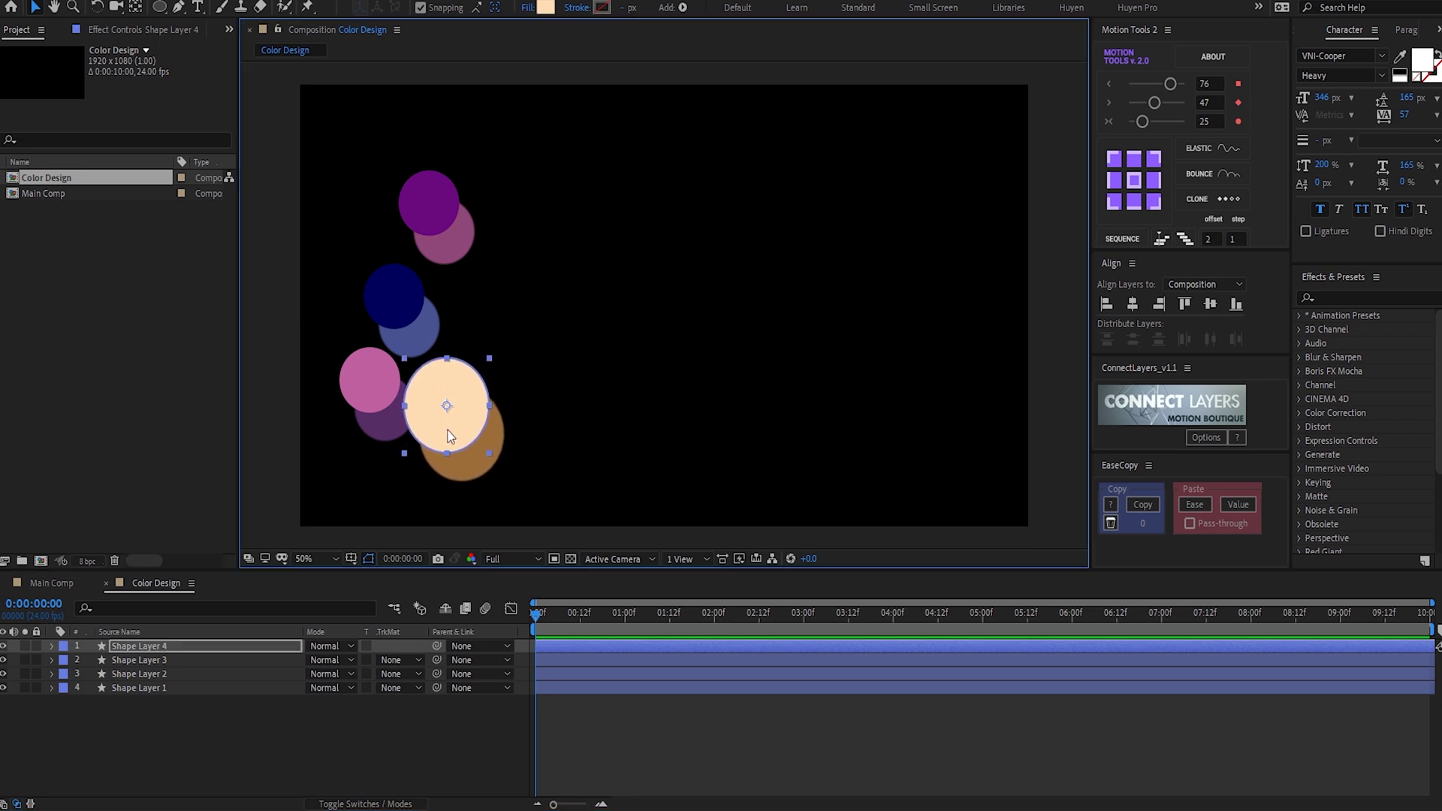
drag(450, 434, 346, 162)
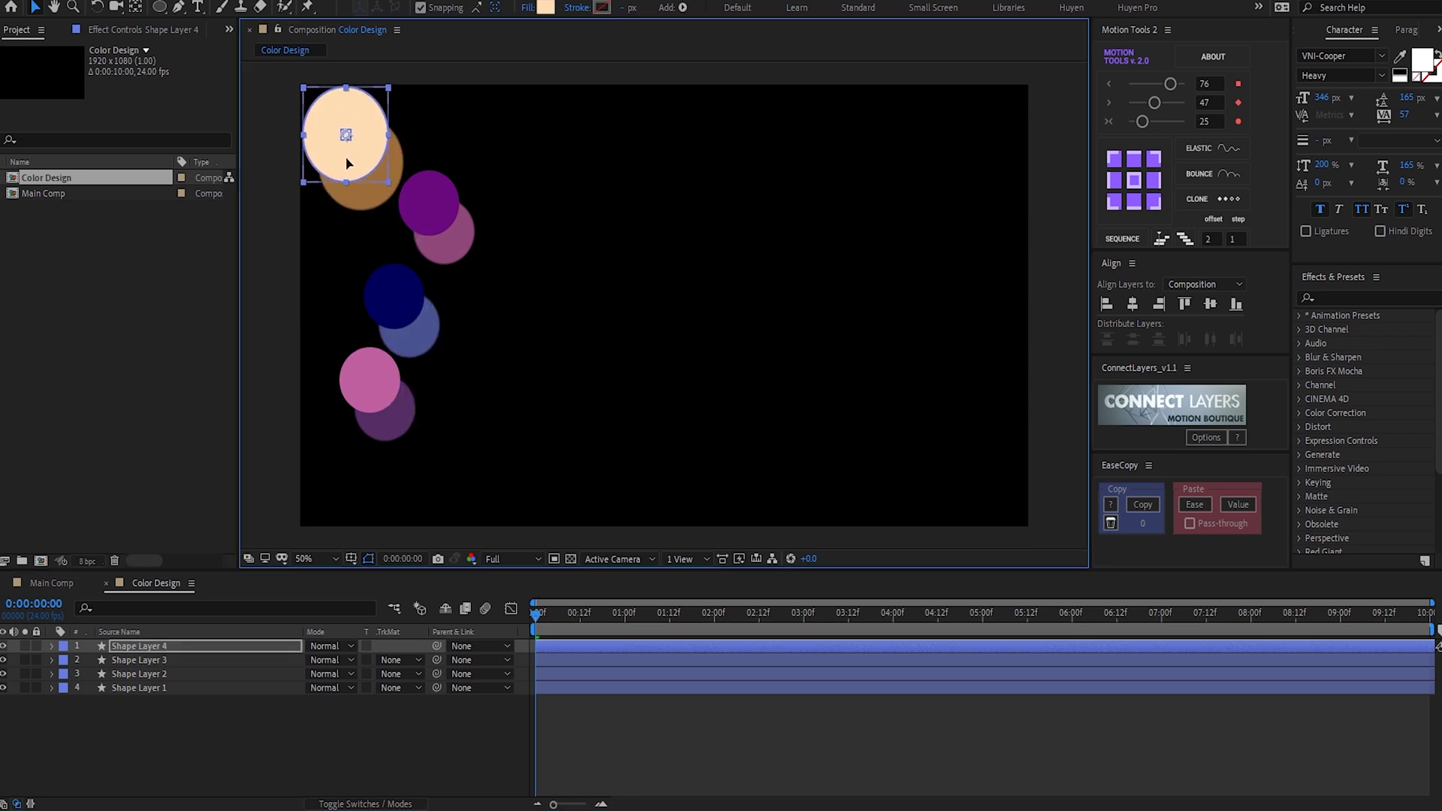
click(403, 213)
drag(460, 171, 476, 147)
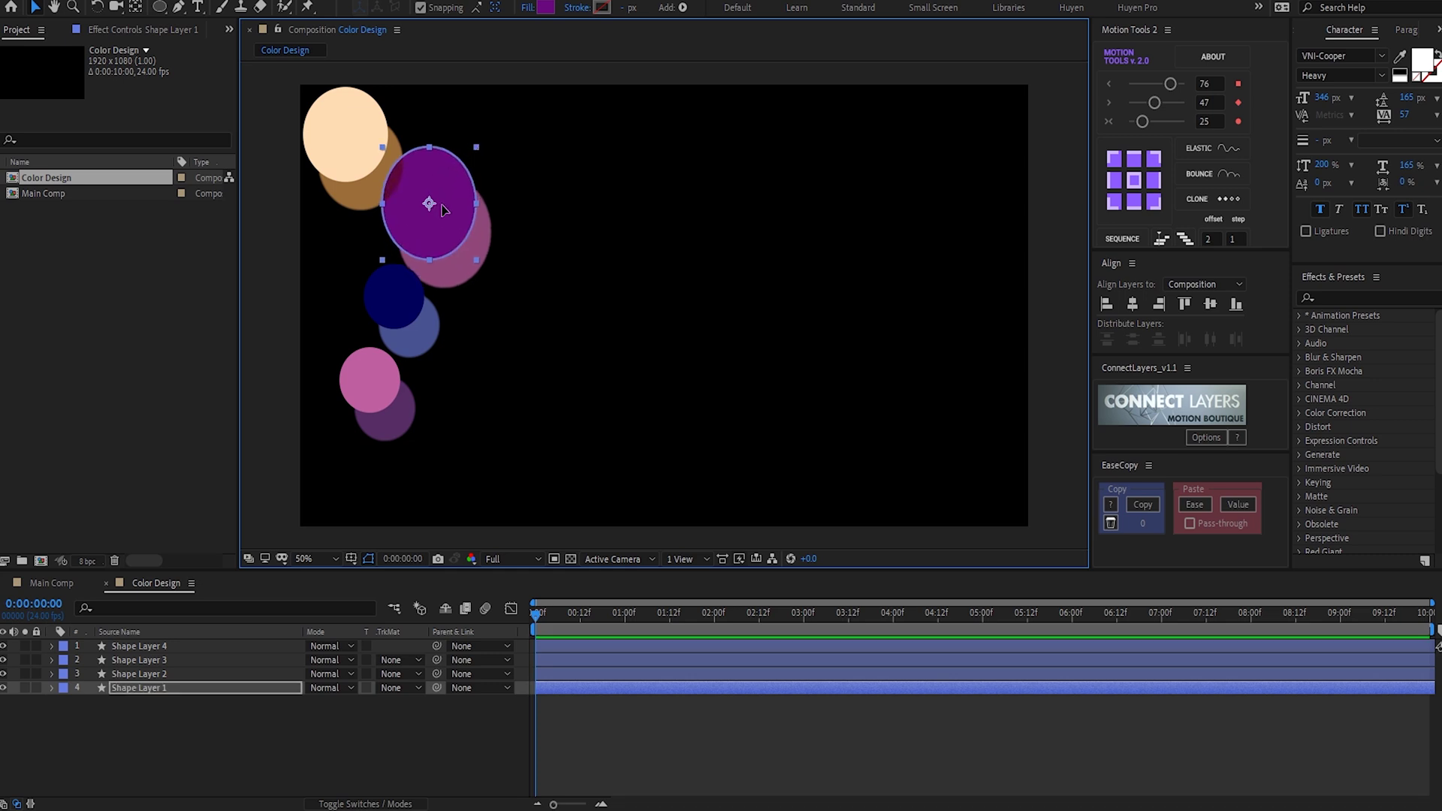
drag(447, 231, 350, 275)
Duplicate the purple ellipse, shrink the copy, and place it just below the cream ellipse with the large one at the cream's right.
key(ctrl+d)
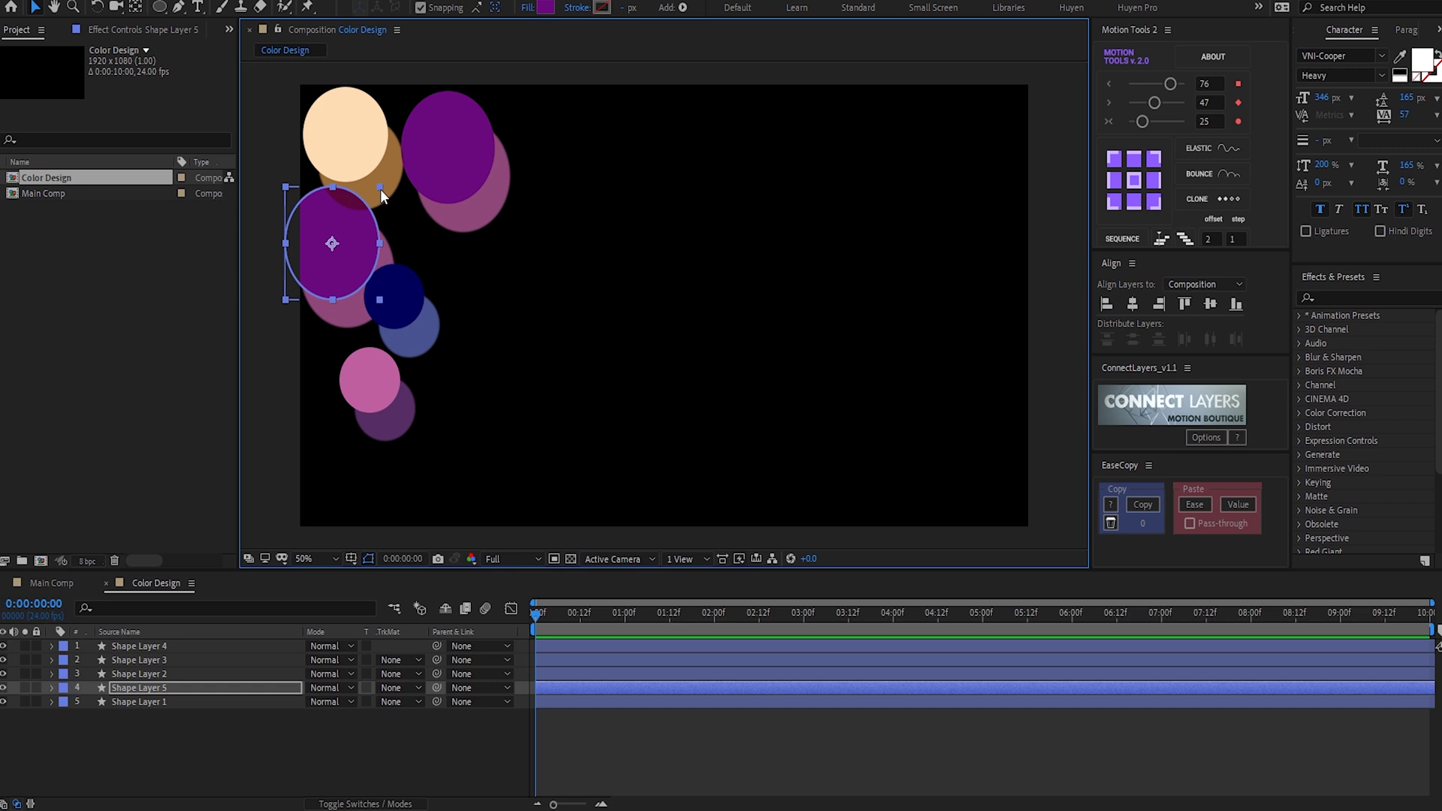
drag(380, 188, 354, 218)
drag(335, 248, 326, 223)
Move the blue ellipse beside the small purple one and duplicate the pink ellipse toward the composition's lower-left corner.
drag(393, 304, 375, 241)
drag(376, 393, 369, 472)
key(ctrl+d)
Duplicate the blue ellipse, enlarge the copy, and fit it between the two pink ellipses along the composition's left edge.
click(388, 243)
key(ctrl+d)
drag(406, 265, 431, 397)
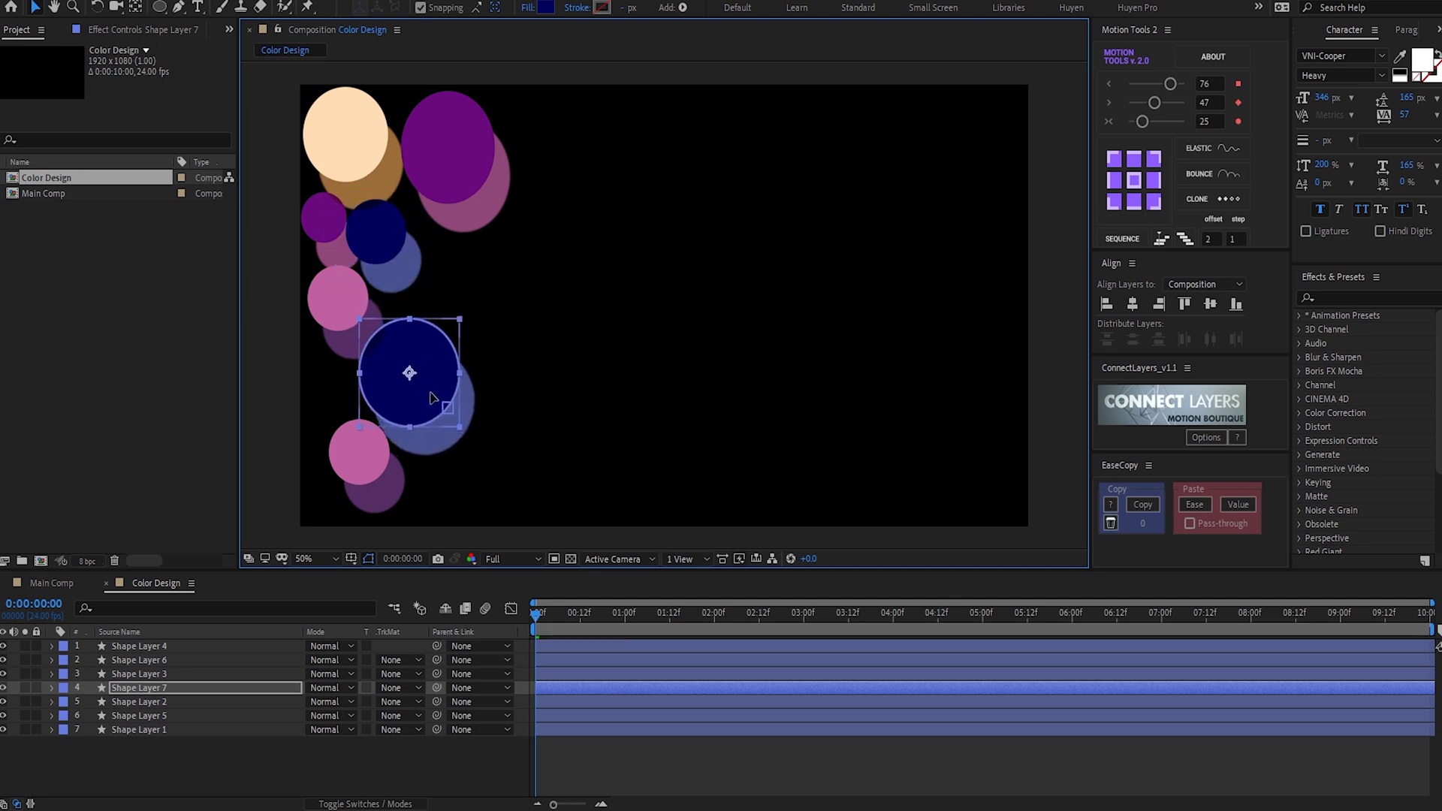
drag(371, 463, 424, 481)
drag(389, 404, 335, 418)
drag(420, 479, 345, 475)
Duplicate the cream ellipse twice to fill the gaps beside the large blue ellipse, and send the selected copy to the back.
click(363, 147)
key(ctrl+d)
drag(362, 145, 455, 329)
key(ctrl+d)
drag(435, 294, 428, 325)
key(ctrl+shift+bracketleft)
Add the Color Design composition to Main Comp as a layer and apply the Turbulent Displace effect to it.
click(106, 583)
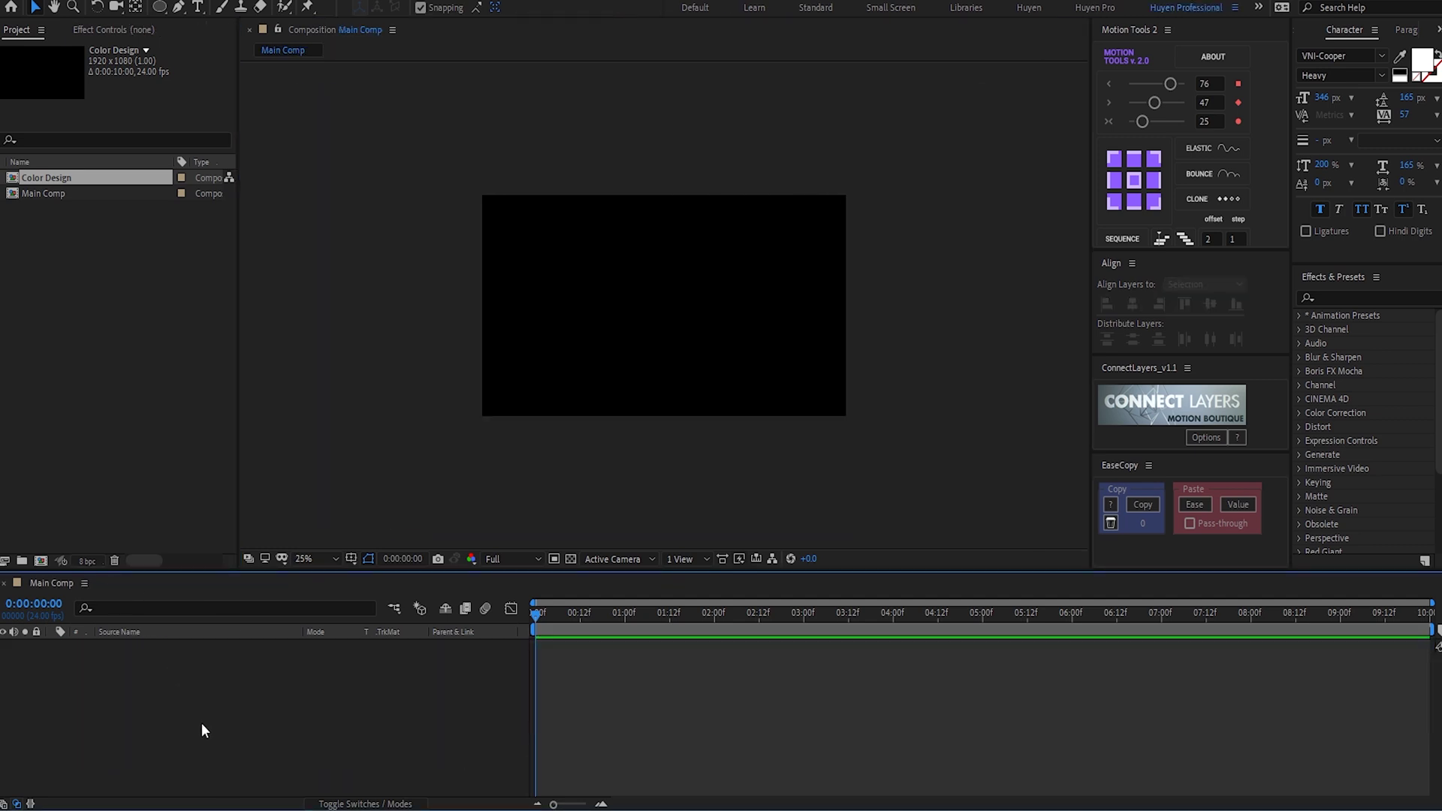
drag(46, 177, 155, 676)
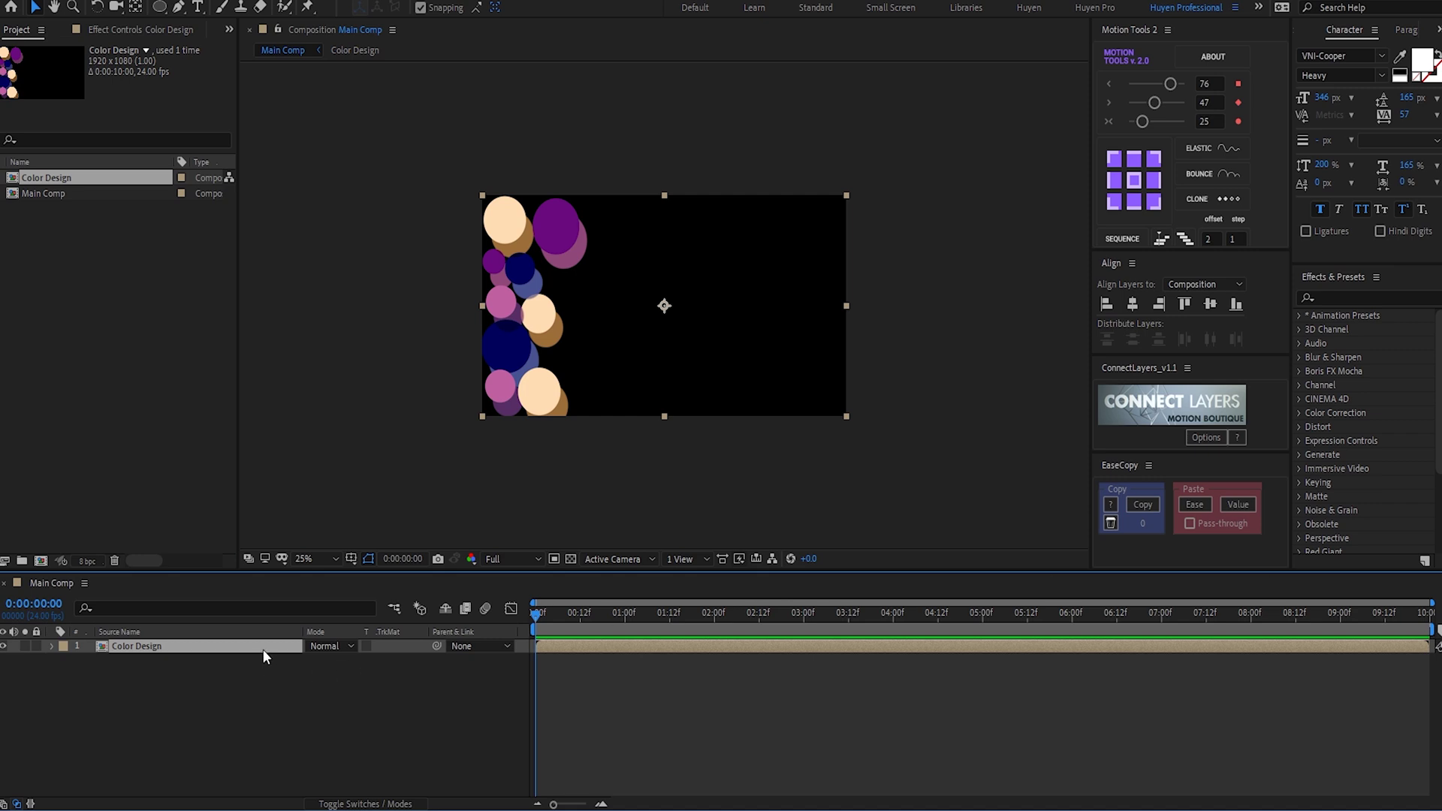
key(ctrl+space)
text(tu)
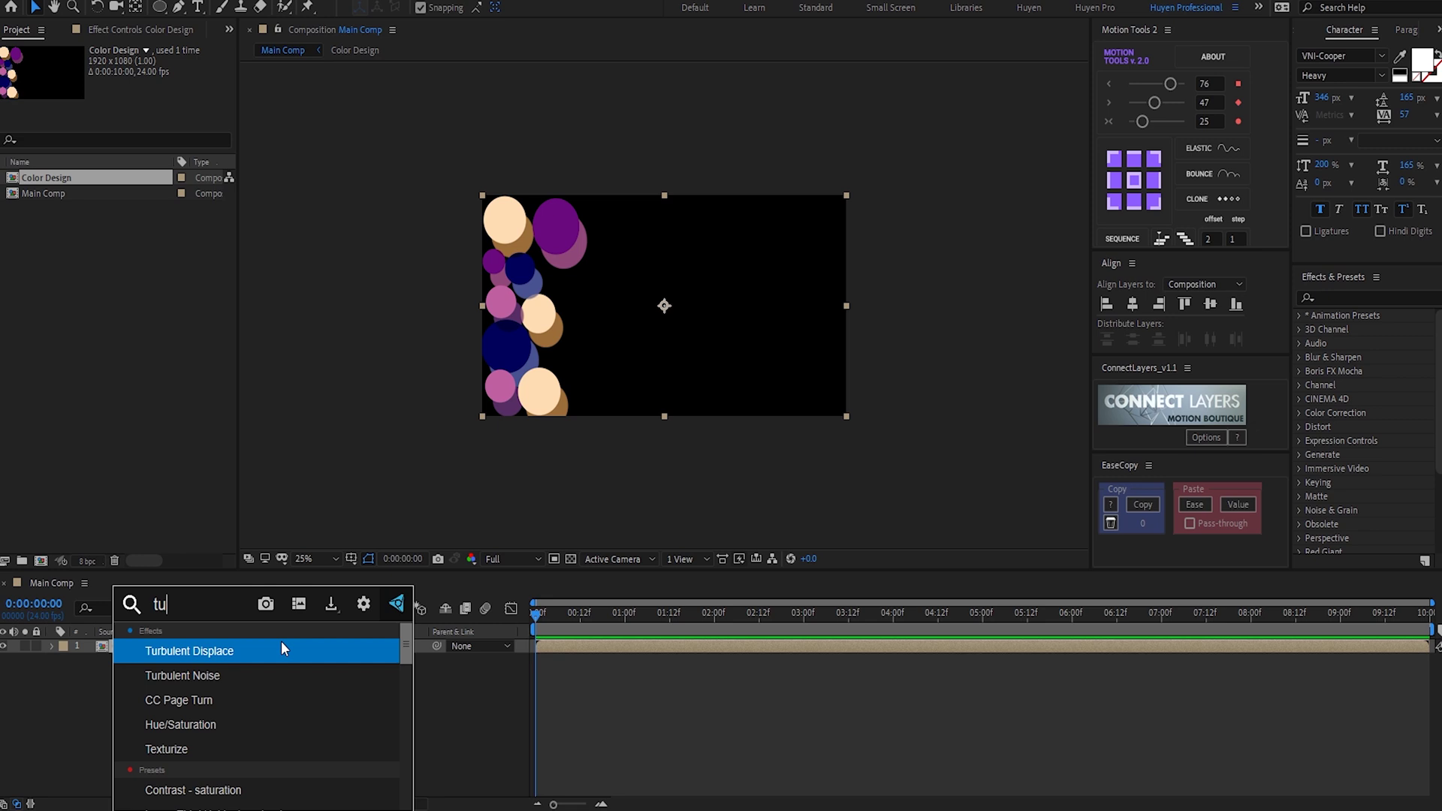
click(269, 656)
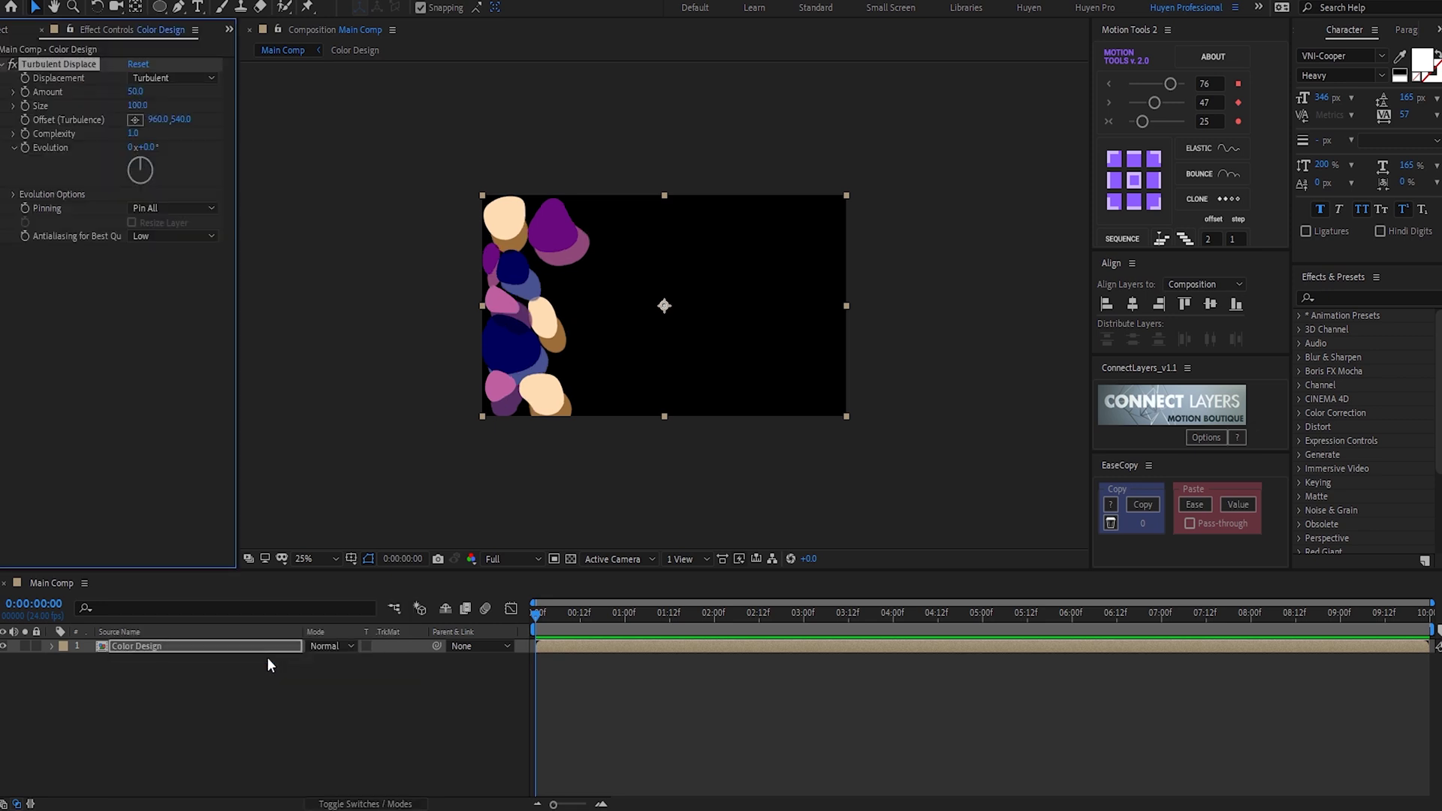
Set the Turbulent Displace amount to 20 and complexity to 2 on the Color Design layer.
click(136, 91)
text(20)
key(Tab)
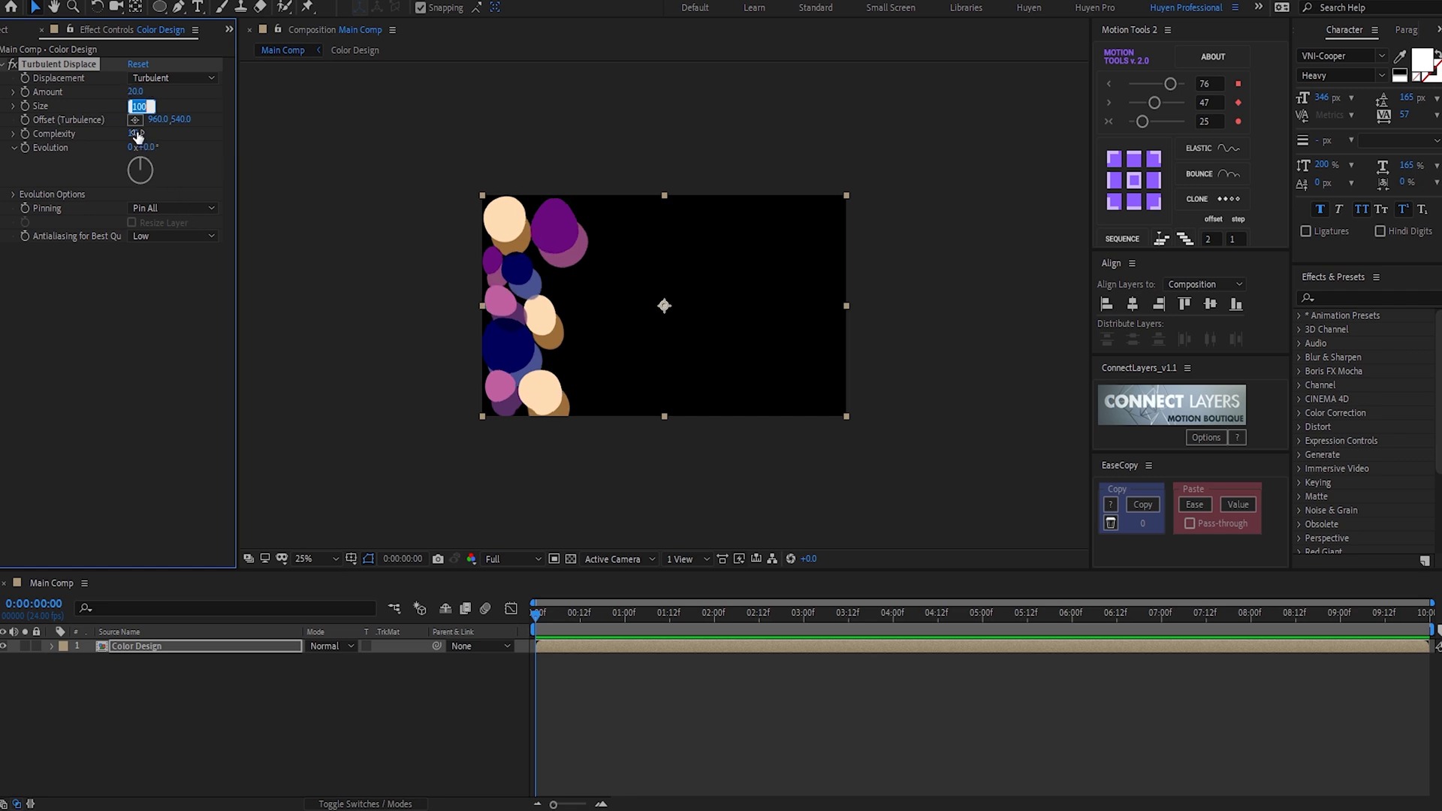
key(Tab)
text(2)
key(Return)
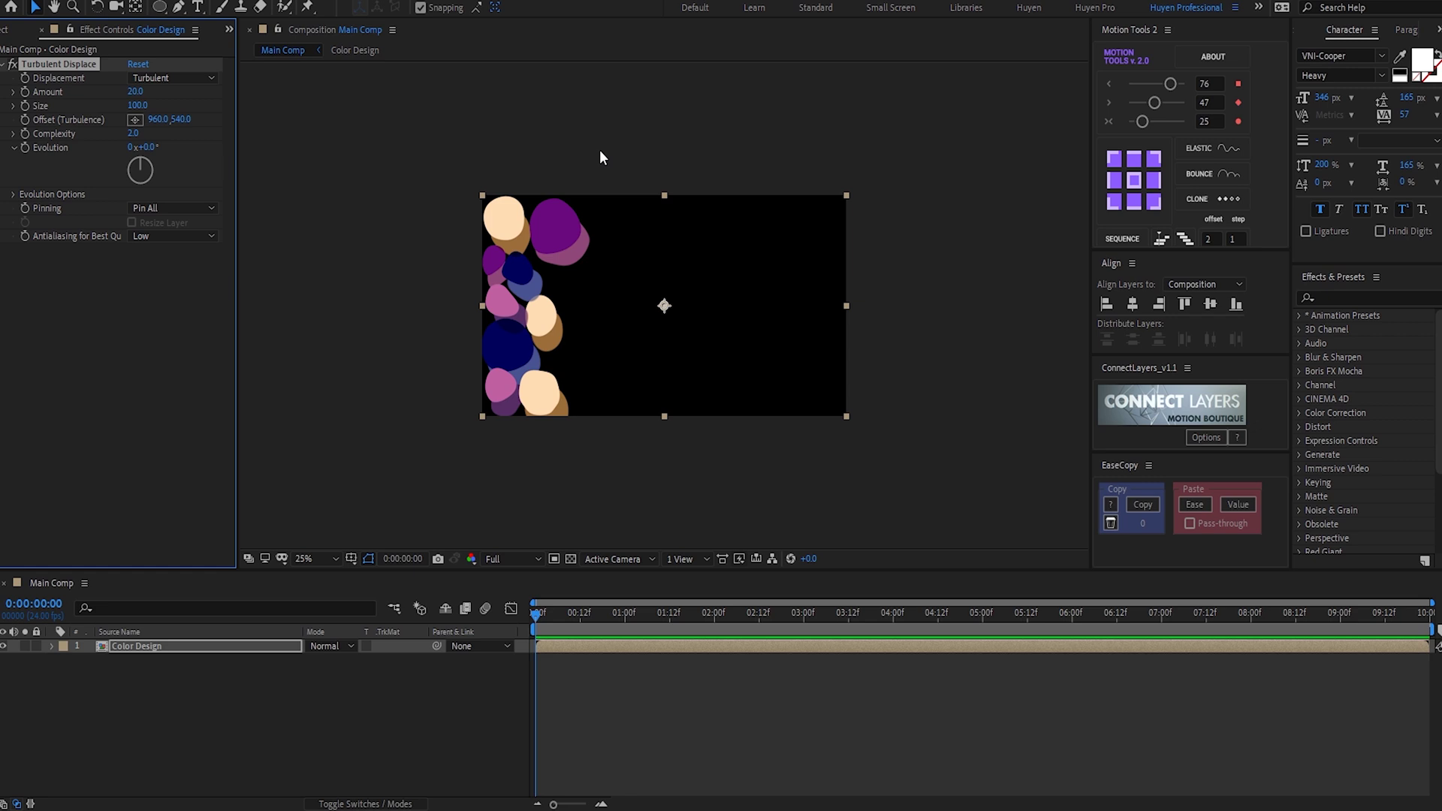
Apply Directional Blur to the Color Design layer and set its blur length to 600.
click(151, 361)
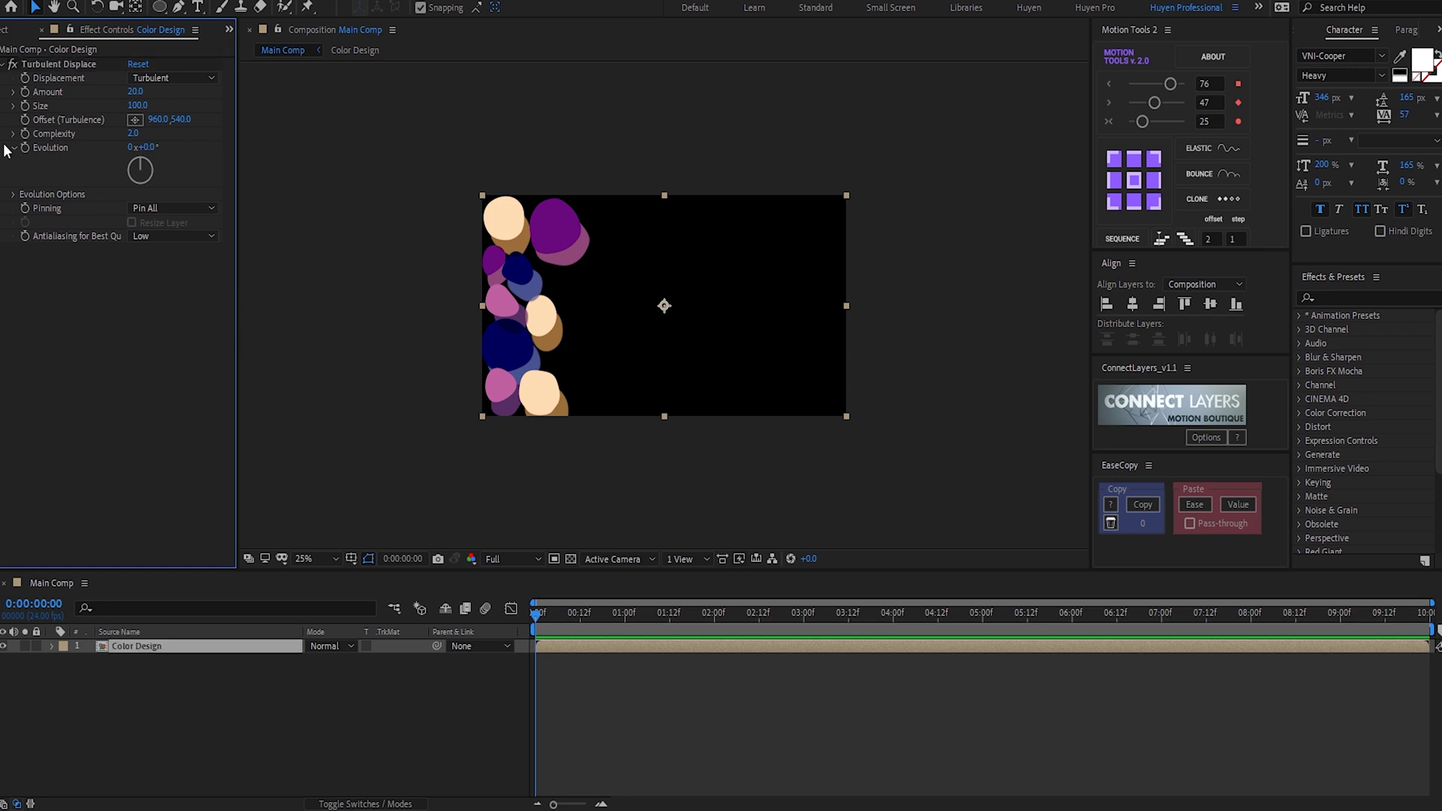
click(5, 68)
click(181, 647)
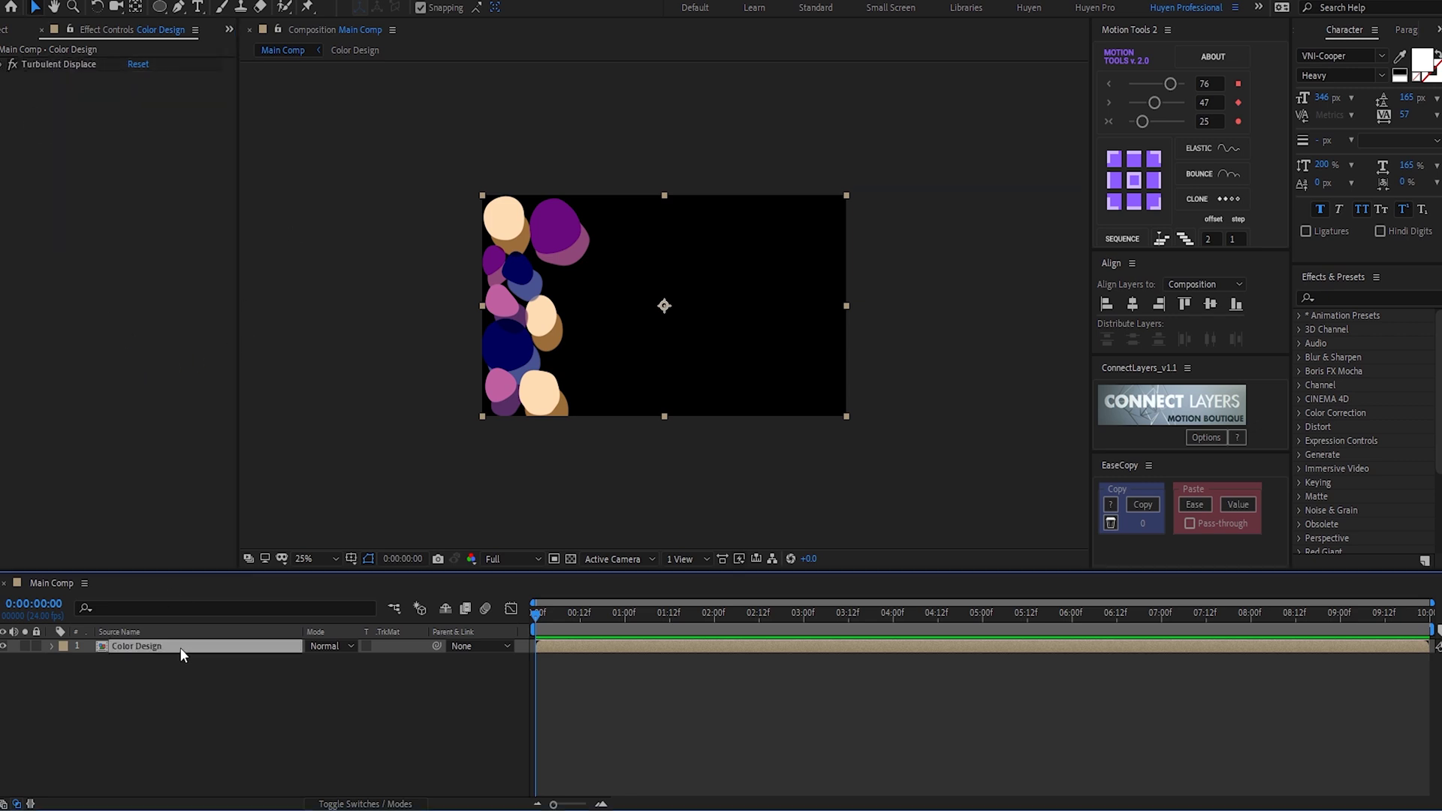
key(ctrl+space)
text(d)
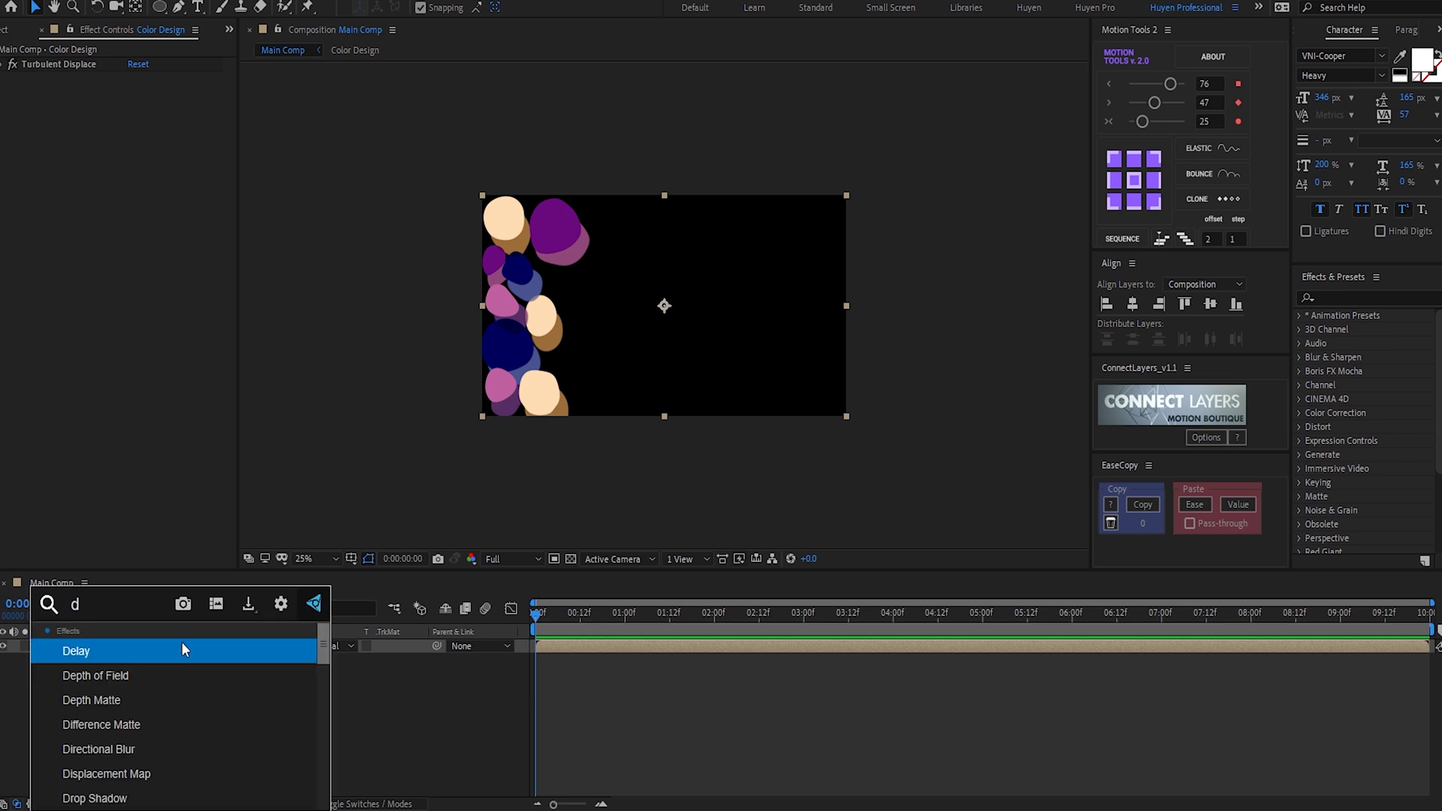
text(ire)
key(Return)
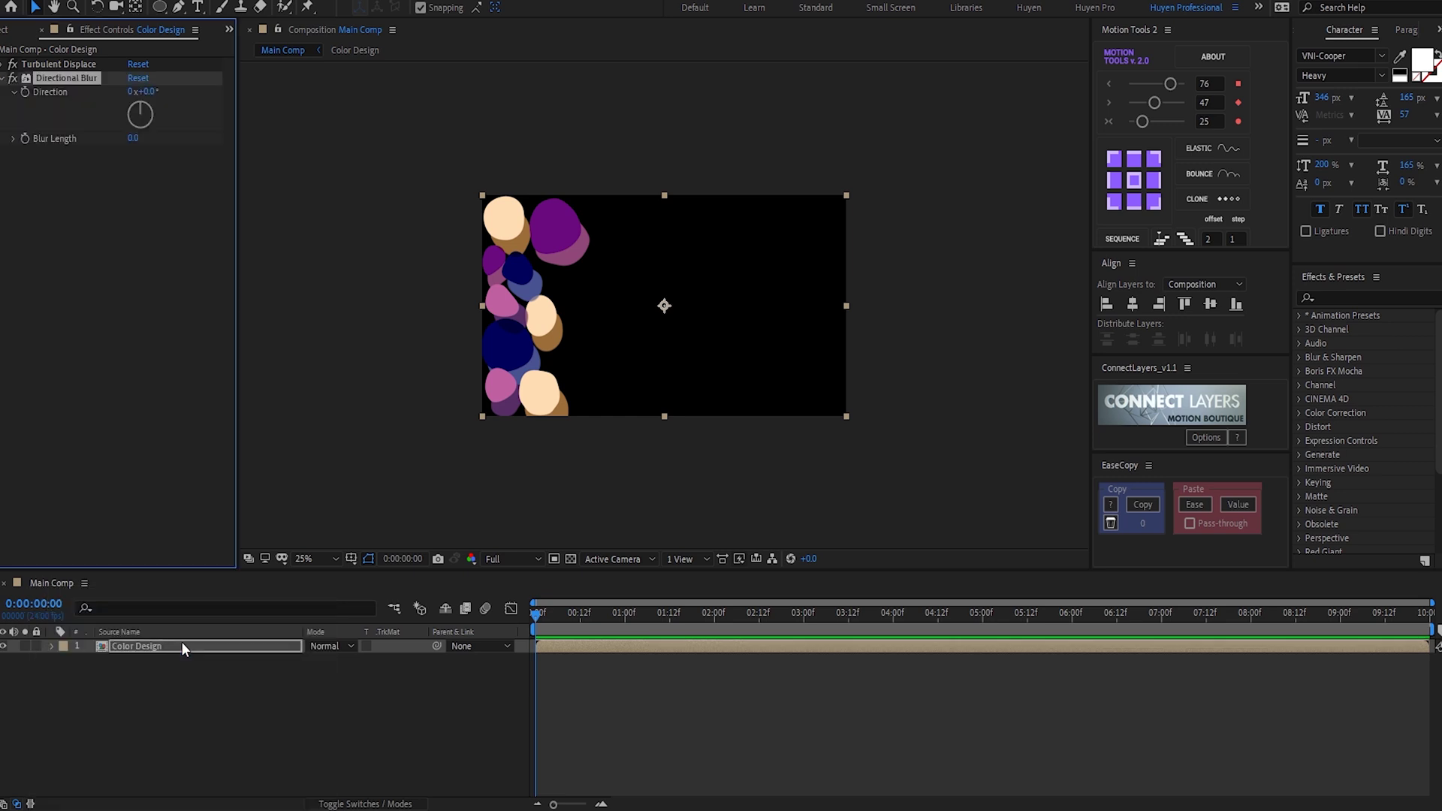
click(133, 138)
text(60)
key(Return)
Apply the Twirl effect to the Color Design layer with an angle of 100° and a twirl radius of 80.
click(224, 646)
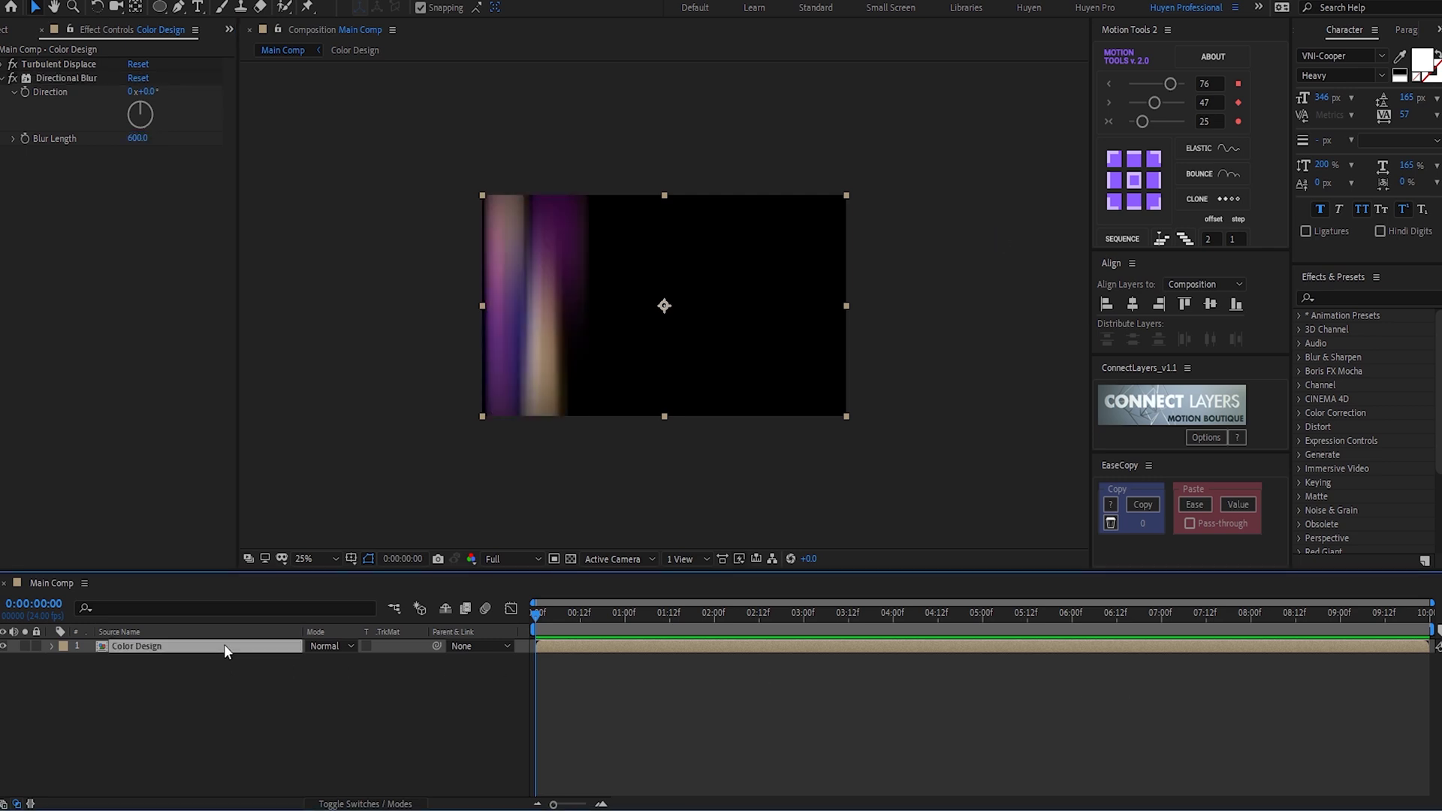
key(ctrl+space)
text(twir)
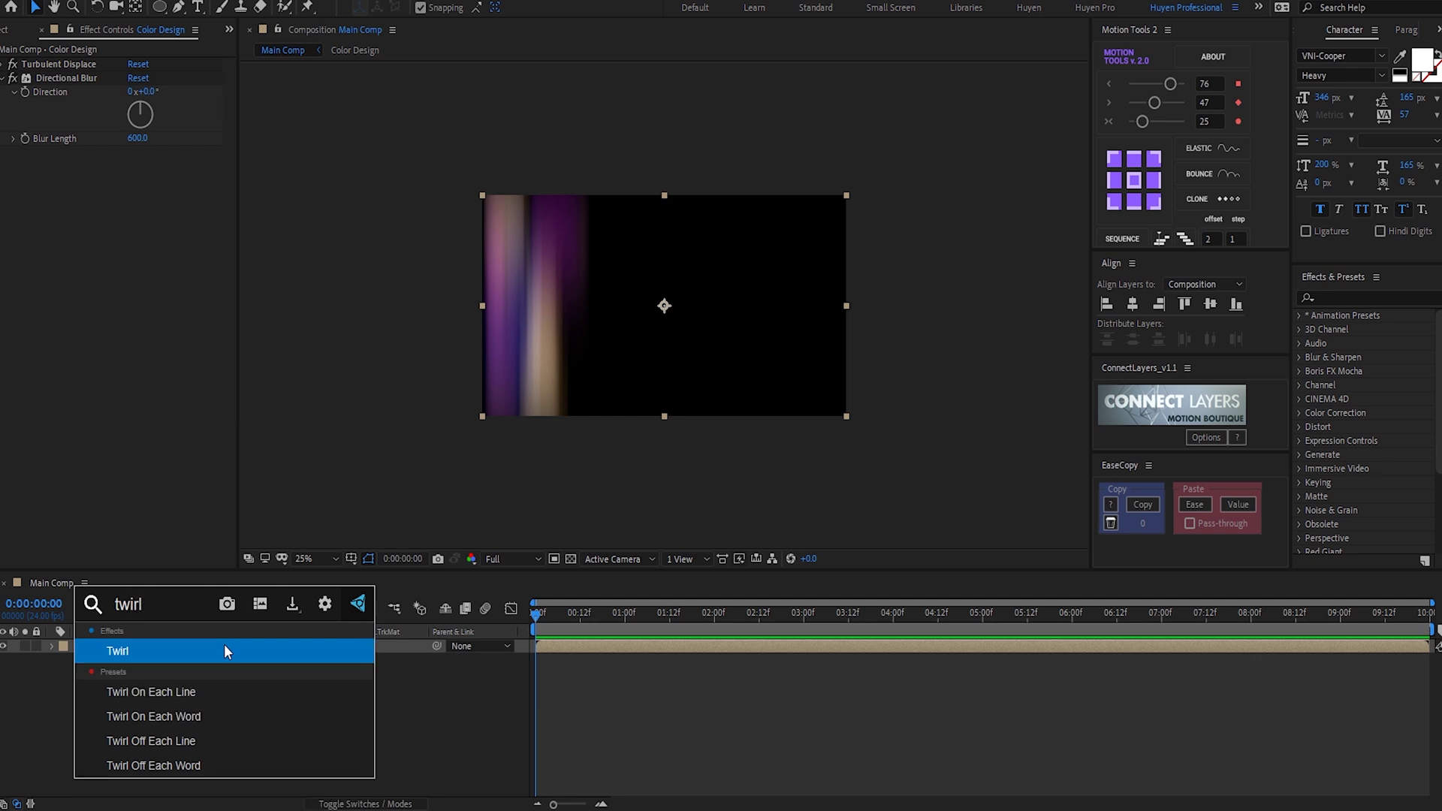
key(Return)
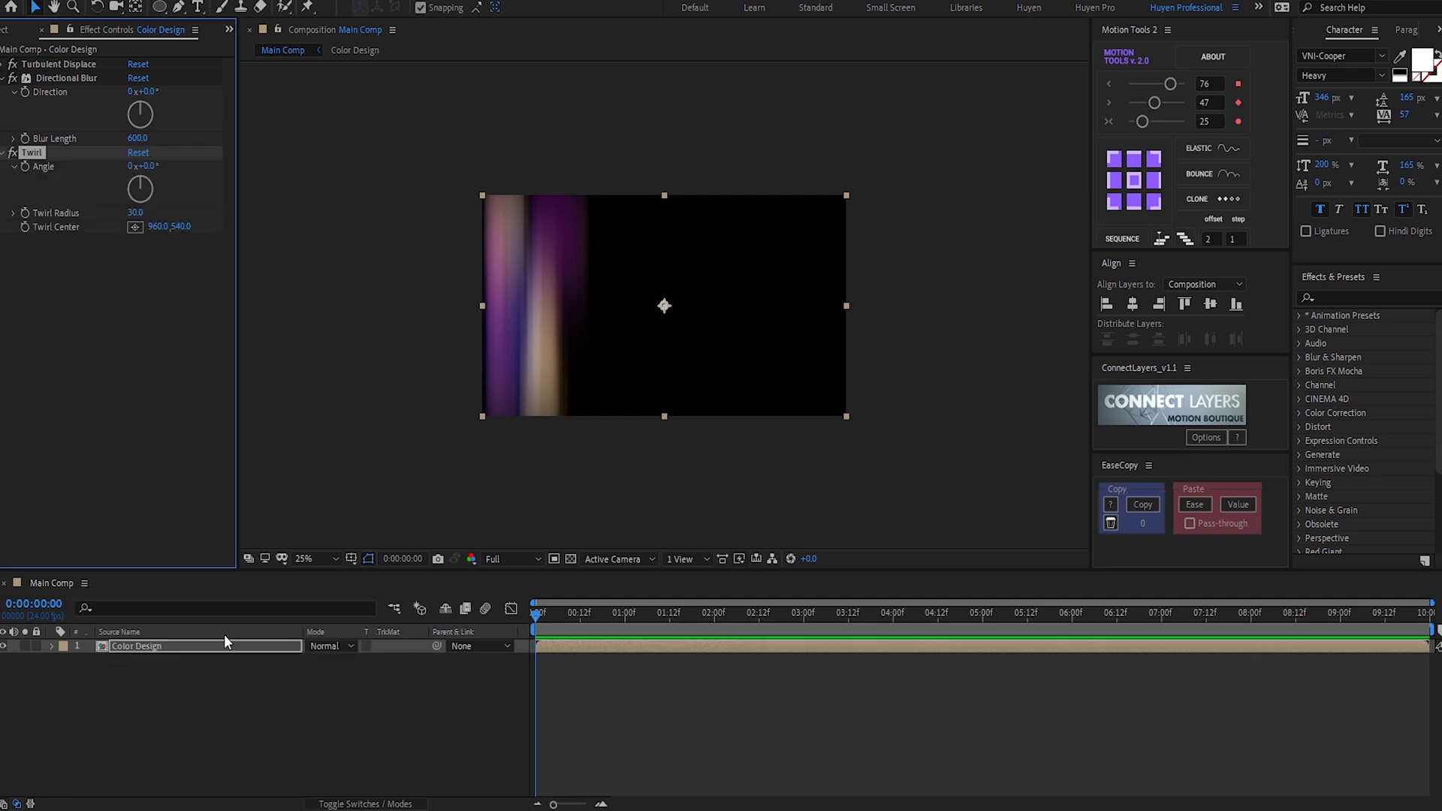
click(145, 166)
text(100)
key(Tab)
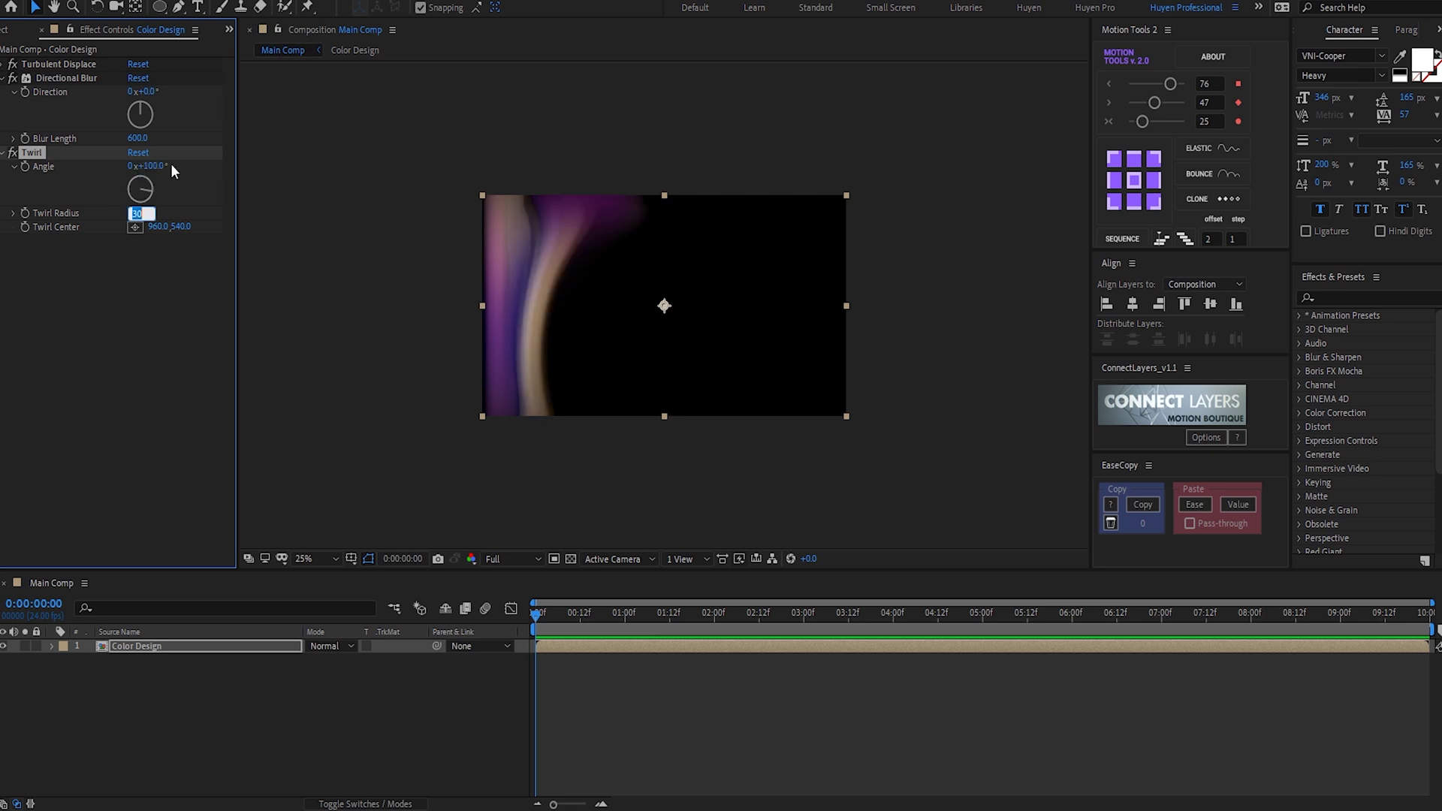
text(80)
key(Tab)
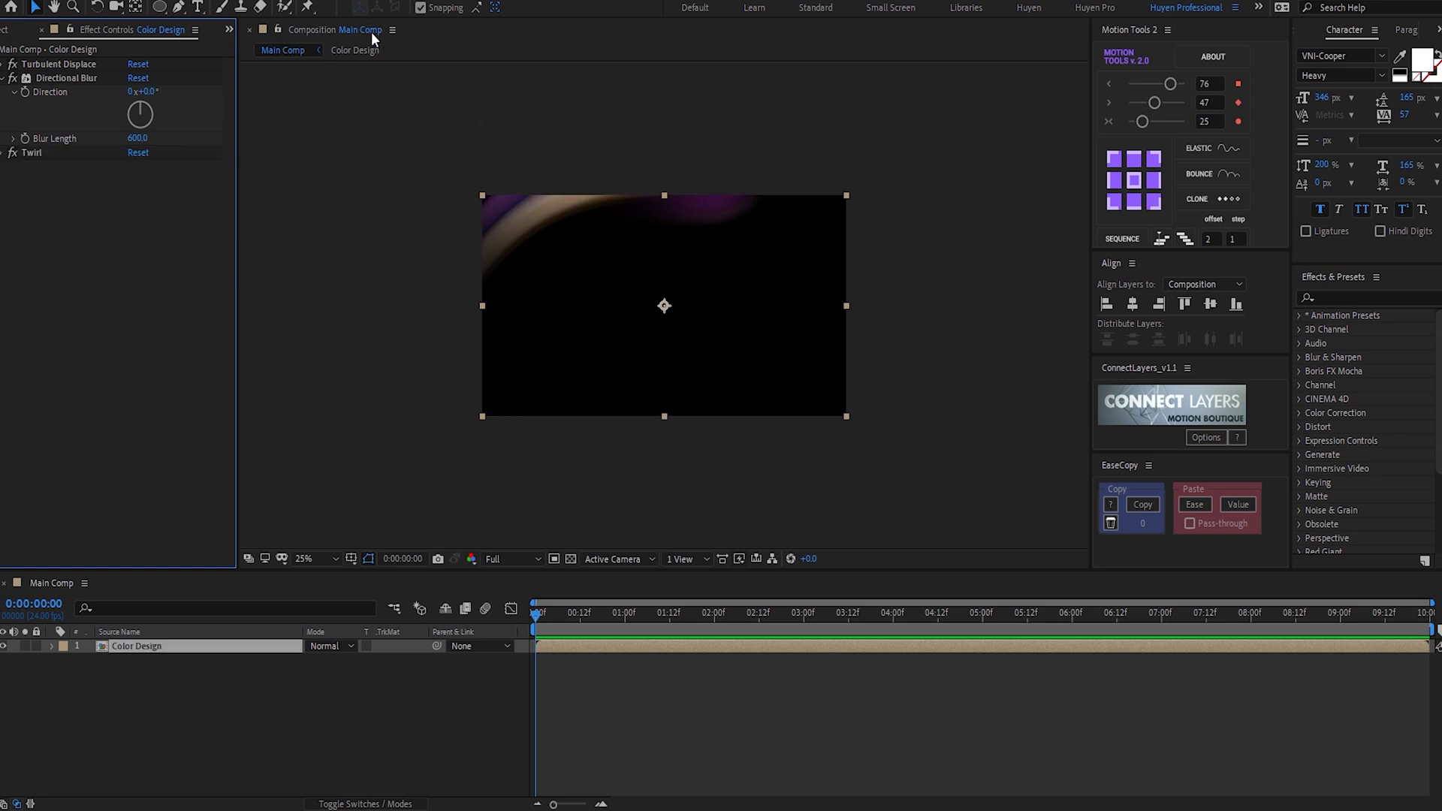
Lock the Main Comp viewer and open a second viewer beside it showing the Color Design composition.
click(278, 29)
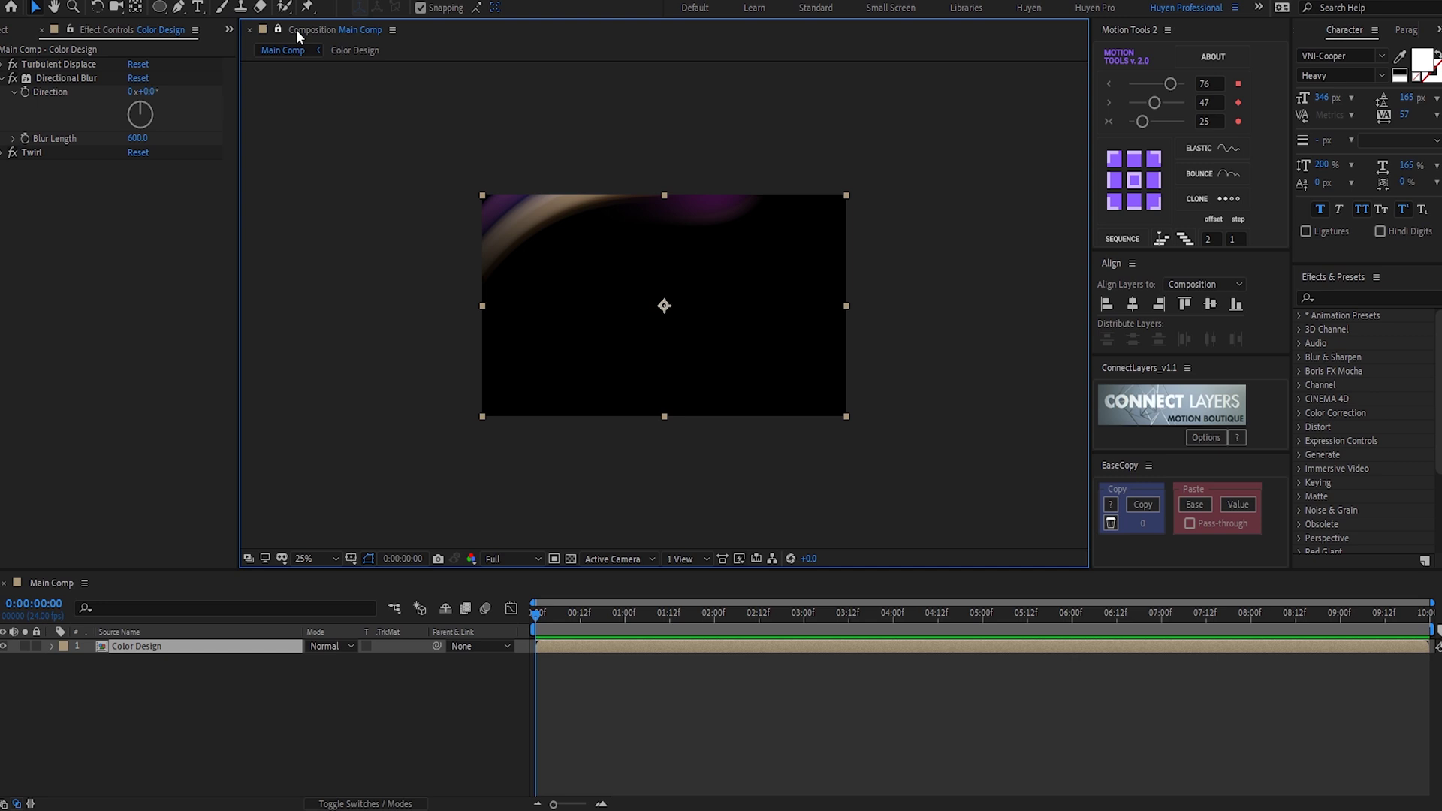
right_click(354, 30)
click(388, 50)
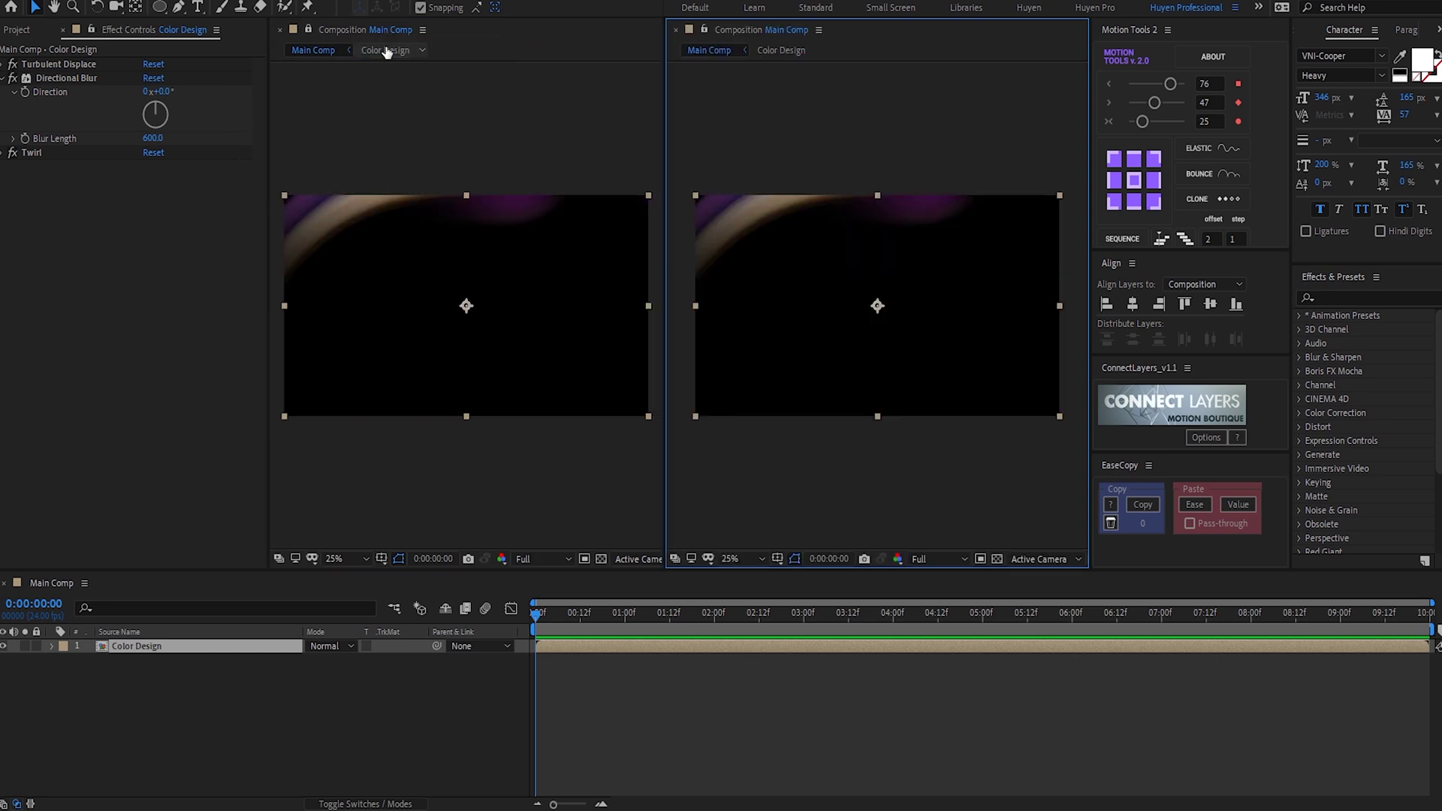
click(785, 53)
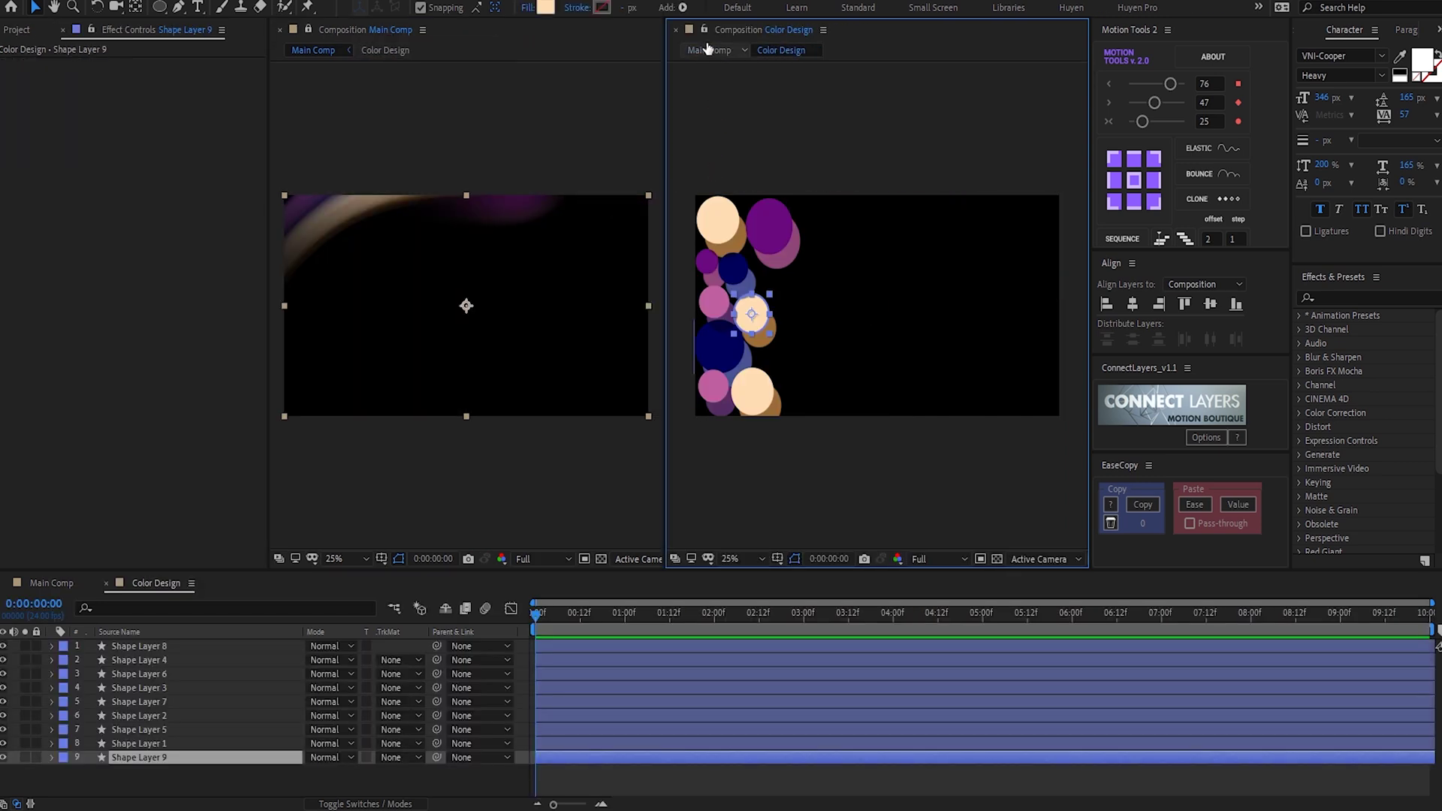
Duplicate the ellipse group to form columns in the composition's middle and right, then duplicate it once more and stack the extra copies on top.
click(178, 758)
shift+click(151, 647)
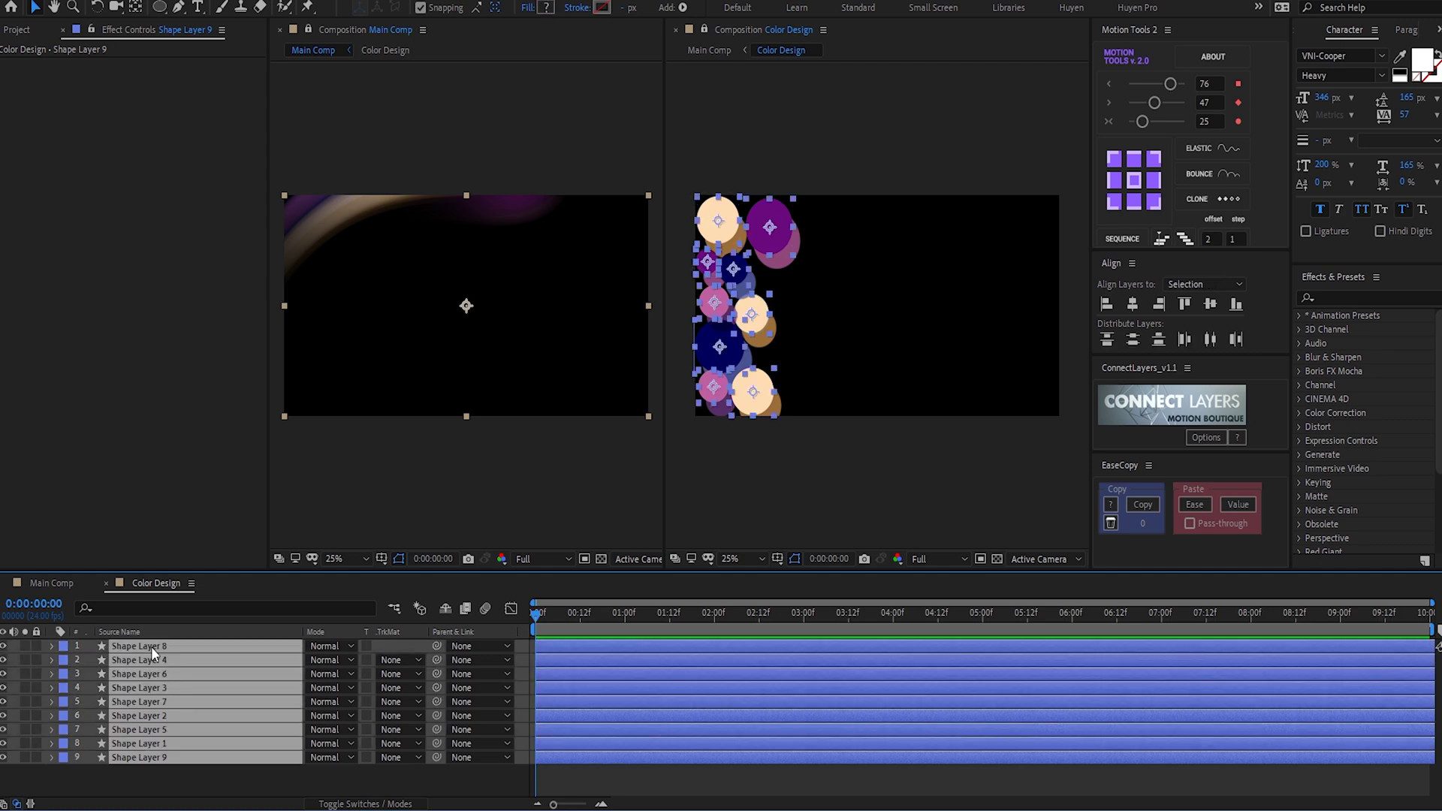
key(ctrl+d)
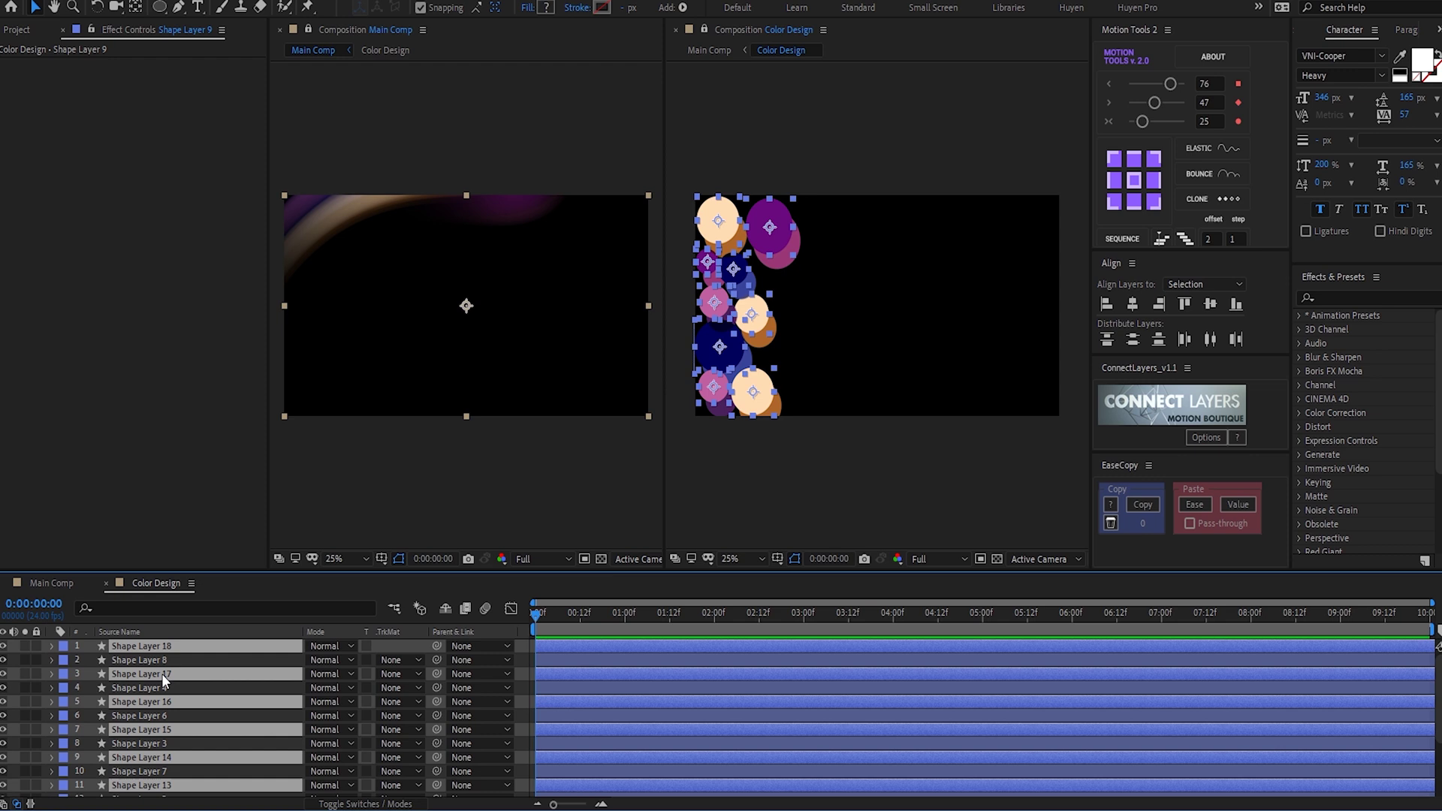
drag(161, 674, 166, 652)
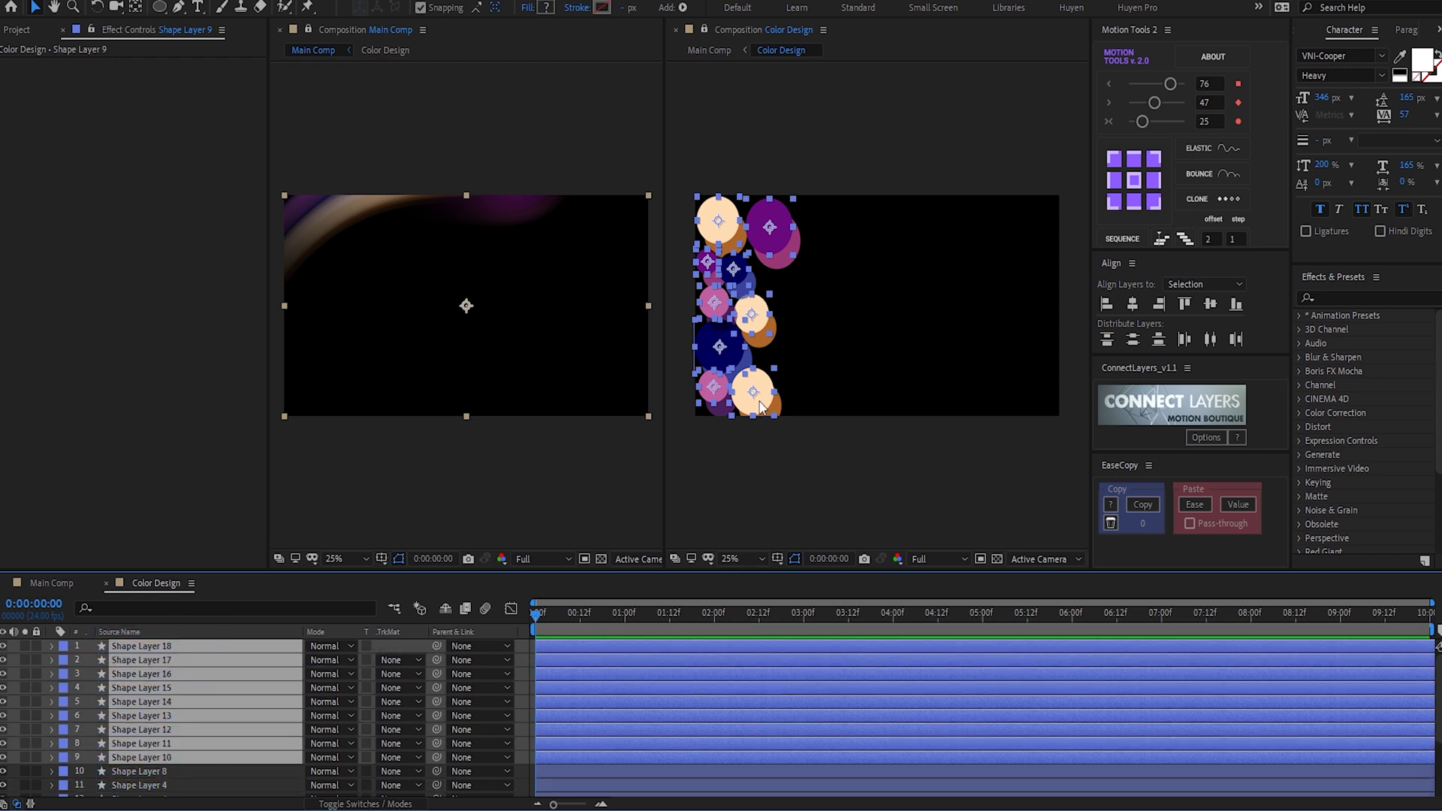
drag(758, 404, 975, 405)
key(ctrl+d)
key(ctrl+d)
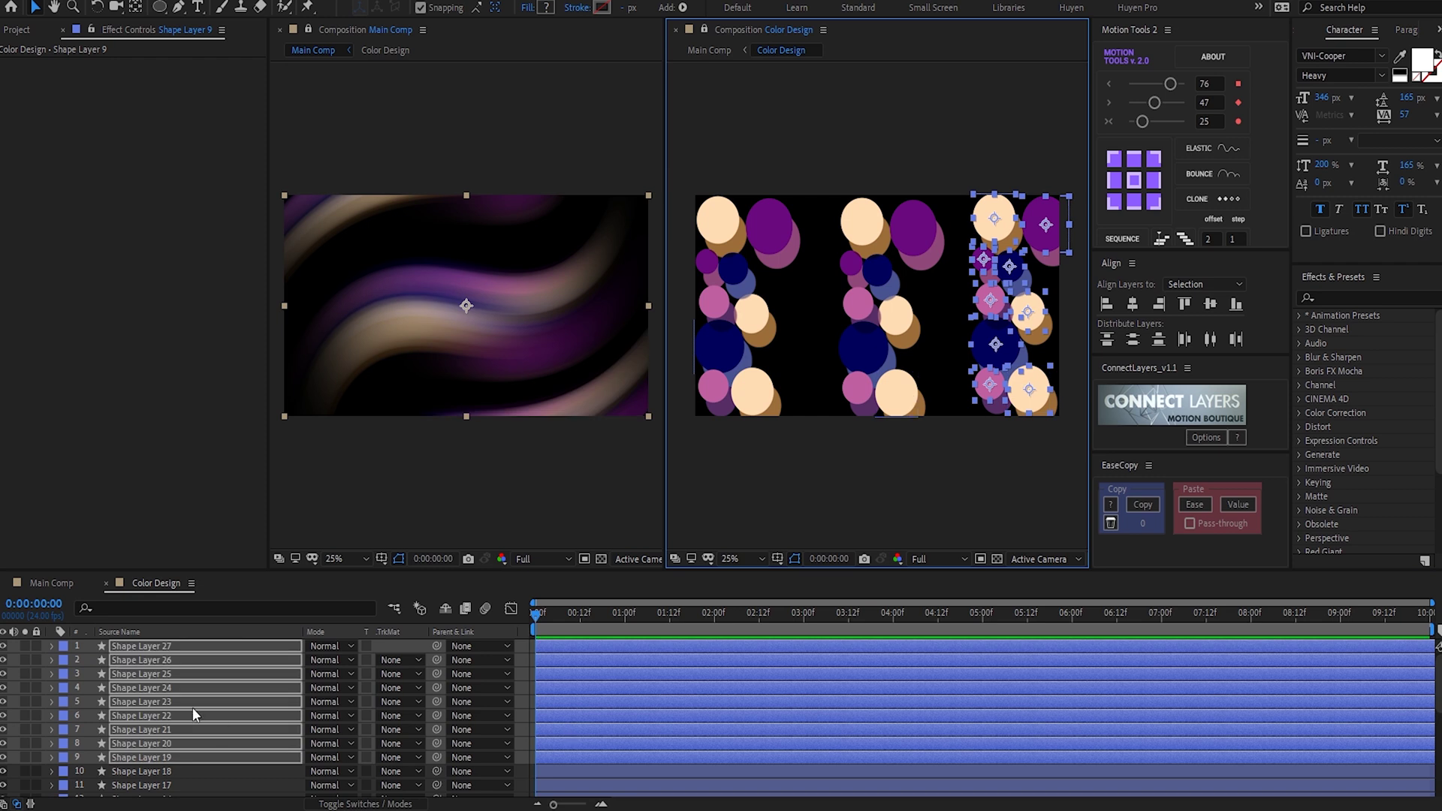
drag(192, 708, 160, 654)
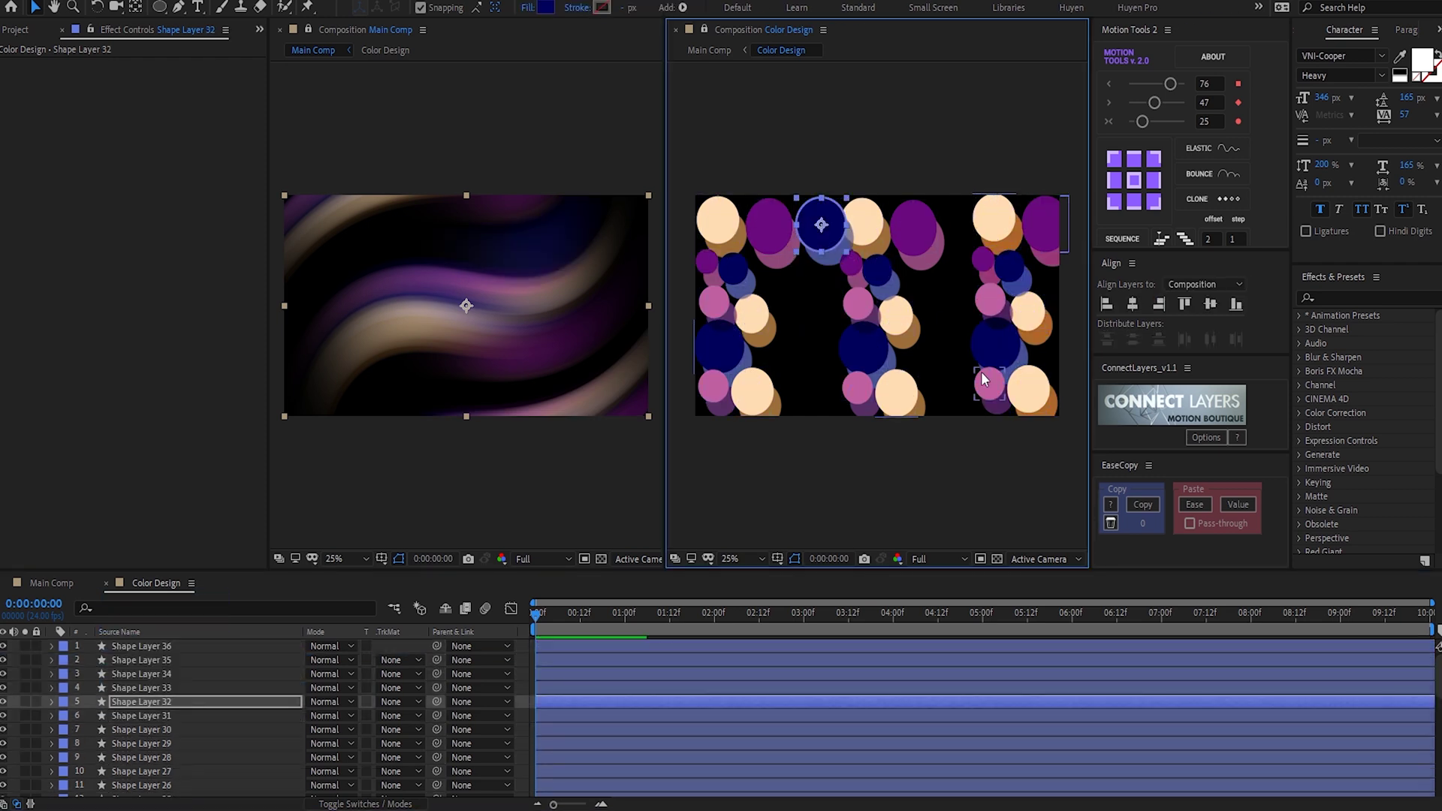
Scatter individual blue, cream and purple copies from the right column into the gap between the first two ellipse columns.
drag(995, 348, 823, 392)
drag(1029, 390, 780, 279)
drag(1010, 268, 770, 353)
drag(1050, 234, 833, 296)
drag(999, 225, 807, 269)
drag(1040, 235, 793, 404)
Fill the remaining gaps between the first two columns with an enlarged duplicate of the pink ellipse and a duplicate of the cream ellipse.
click(858, 302)
key(ctrl+d)
drag(858, 302, 812, 326)
drag(825, 341, 836, 353)
drag(820, 328, 809, 336)
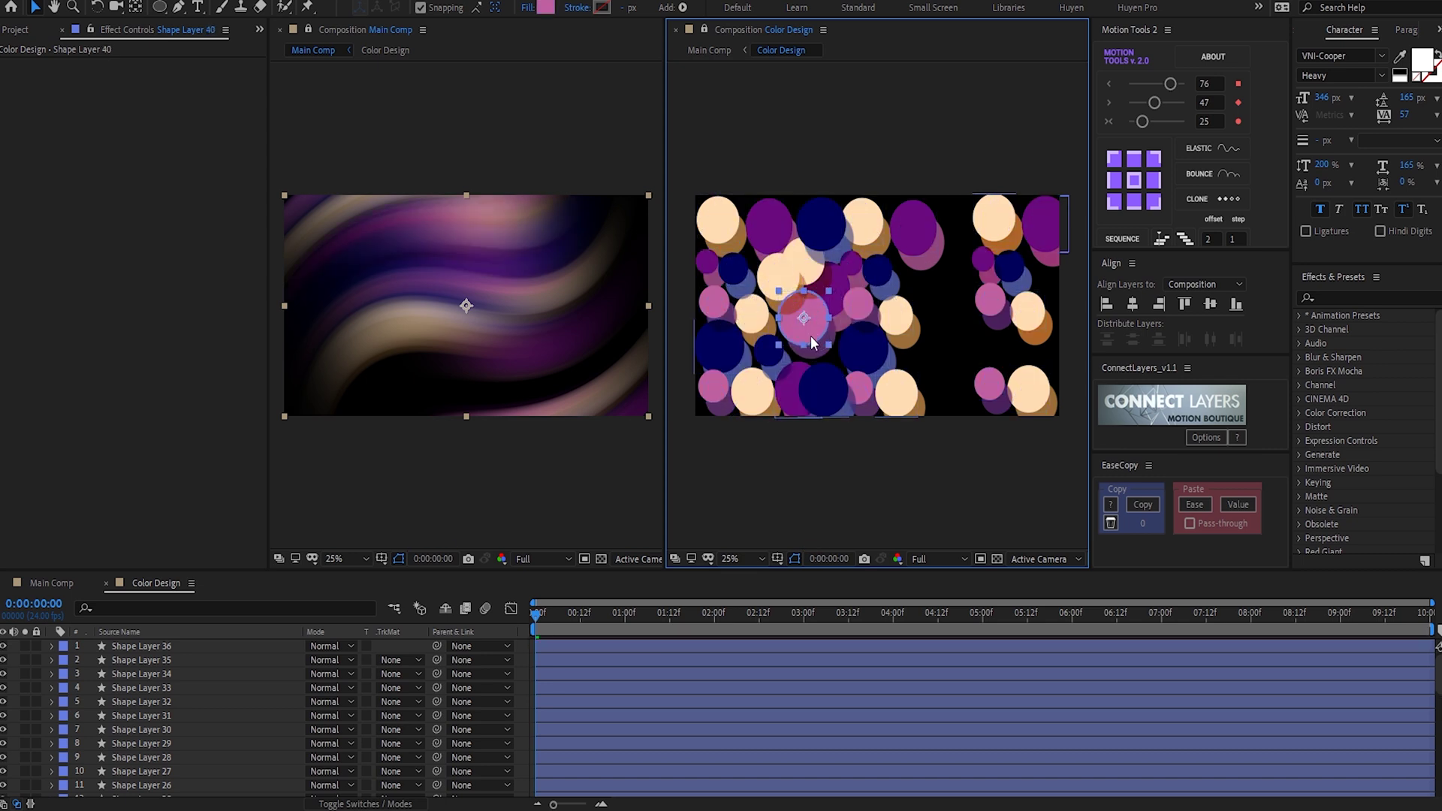
click(892, 387)
key(ctrl+d)
drag(891, 386, 833, 340)
Duplicate the ellipse layers and move copies into the gap between the middle and right columns.
click(174, 771)
key(ctrl+a)
key(ctrl+d)
drag(827, 392, 967, 398)
click(941, 499)
scroll(958, 490, down, 1)
drag(998, 463, 878, 407)
drag(944, 385, 823, 374)
click(836, 383)
drag(920, 385, 825, 386)
Spread more ellipse copies over the empty areas toward the right column, rotating one of them to -54°.
scroll(894, 384, up, 1)
drag(962, 380, 844, 407)
drag(1001, 393, 881, 443)
drag(962, 377, 878, 367)
drag(959, 328, 916, 375)
key(r)
drag(326, 660, 286, 660)
drag(894, 354, 885, 358)
drag(1007, 391, 872, 421)
drag(892, 443, 892, 404)
Move further ellipse copies into the remaining black gaps along the upper part of Color Design.
drag(982, 310, 799, 290)
drag(992, 343, 743, 273)
drag(1027, 300, 863, 258)
scroll(863, 257, down, 1)
drag(920, 319, 764, 294)
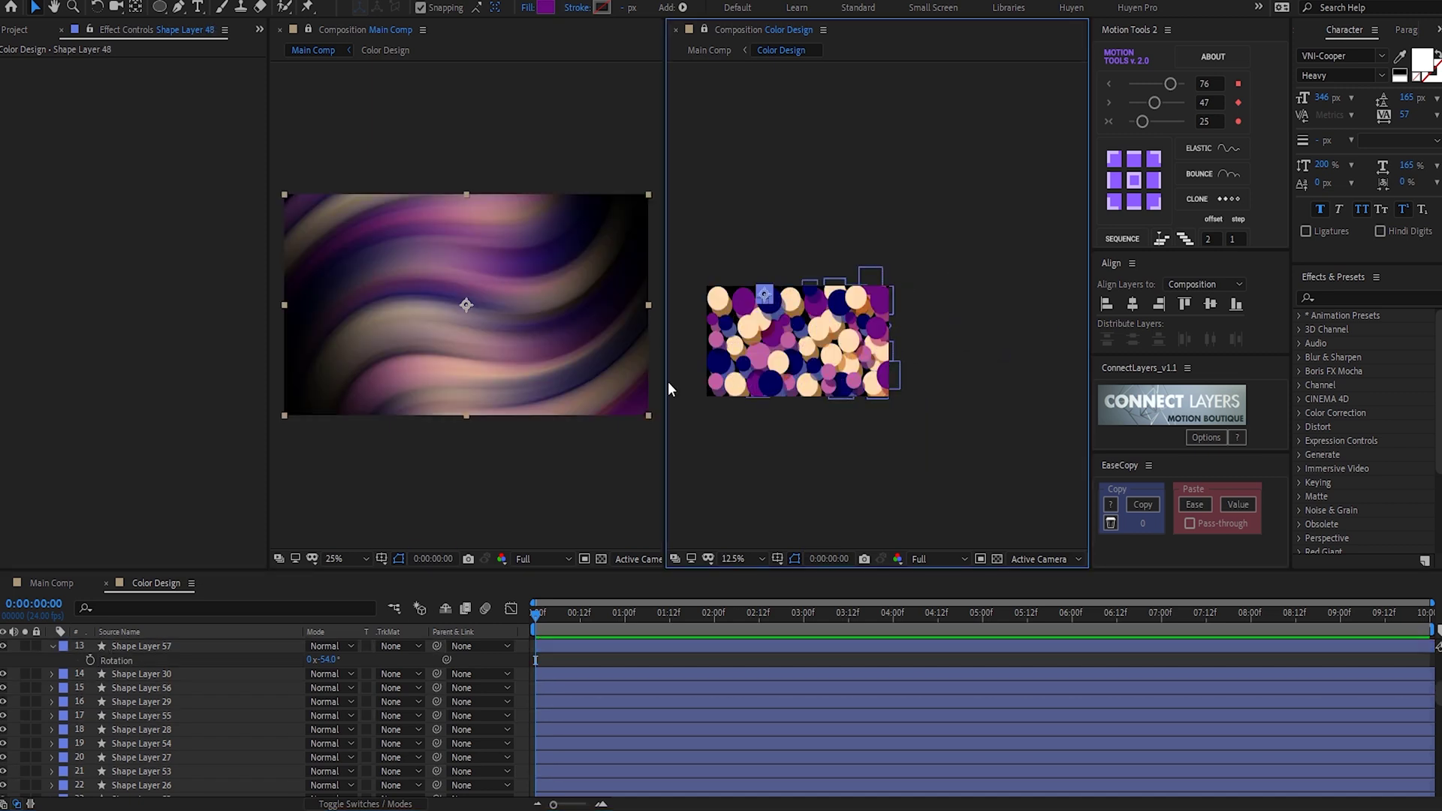
Close the second viewer showing Color Design and widen the Main Comp viewer.
drag(669, 382, 812, 360)
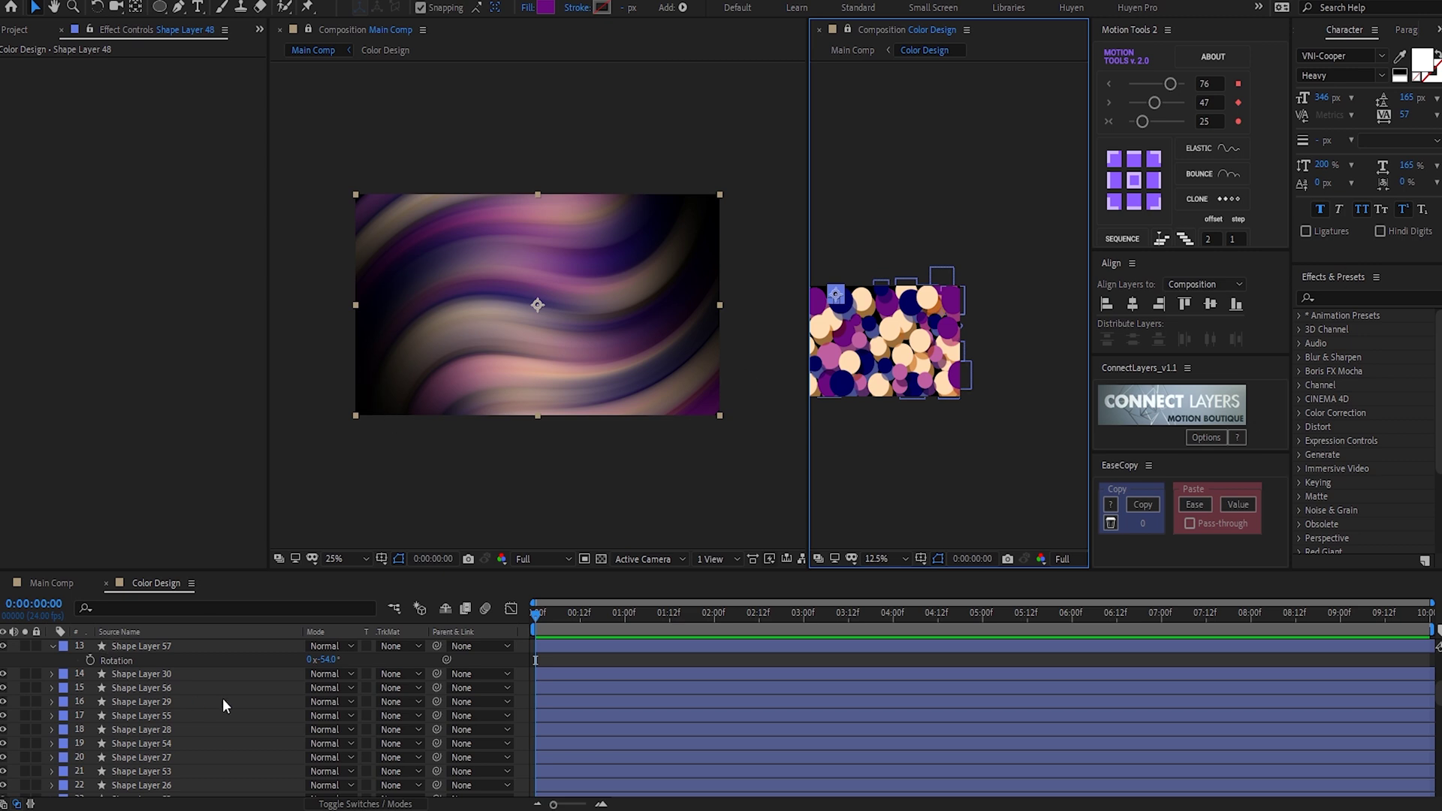
click(818, 33)
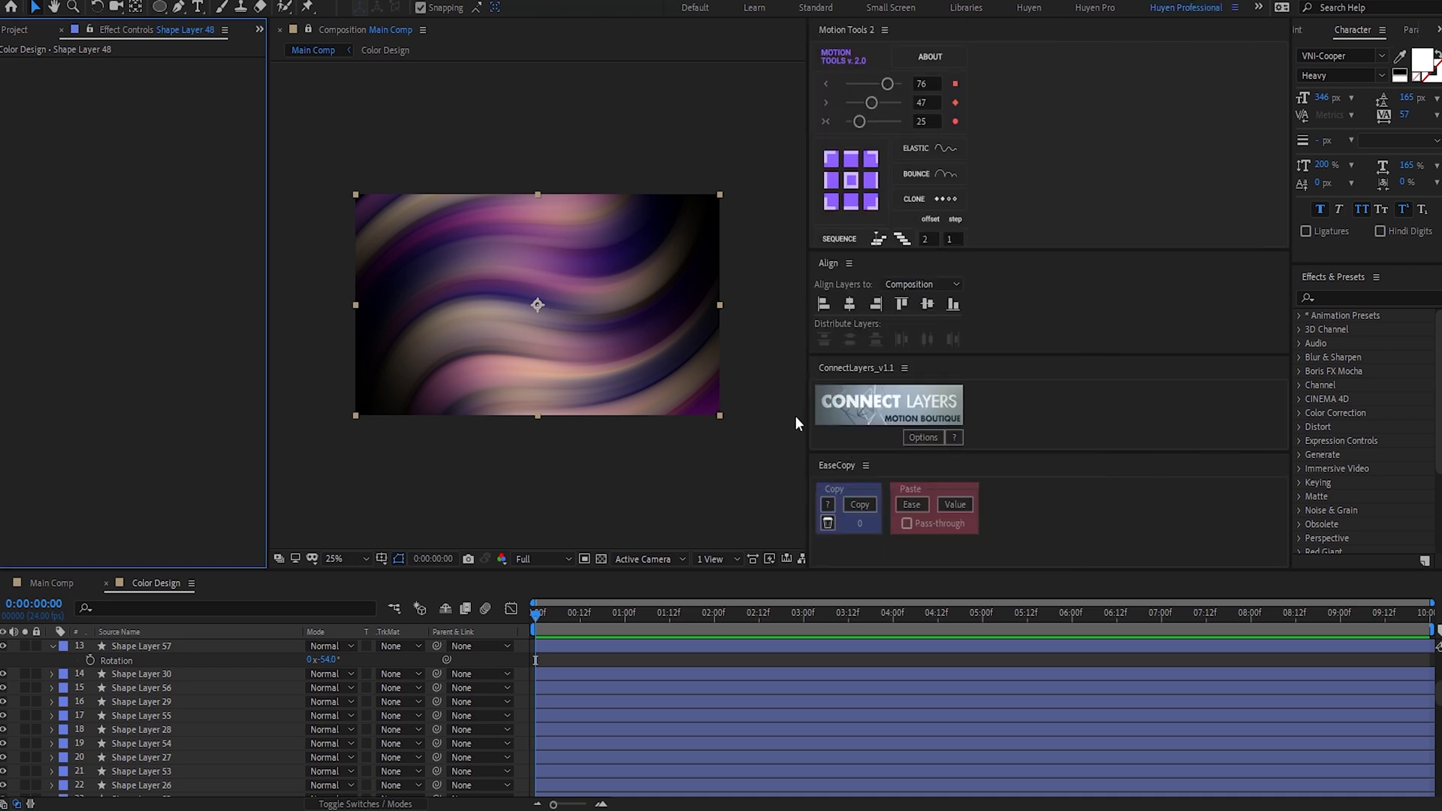
drag(807, 421, 1111, 371)
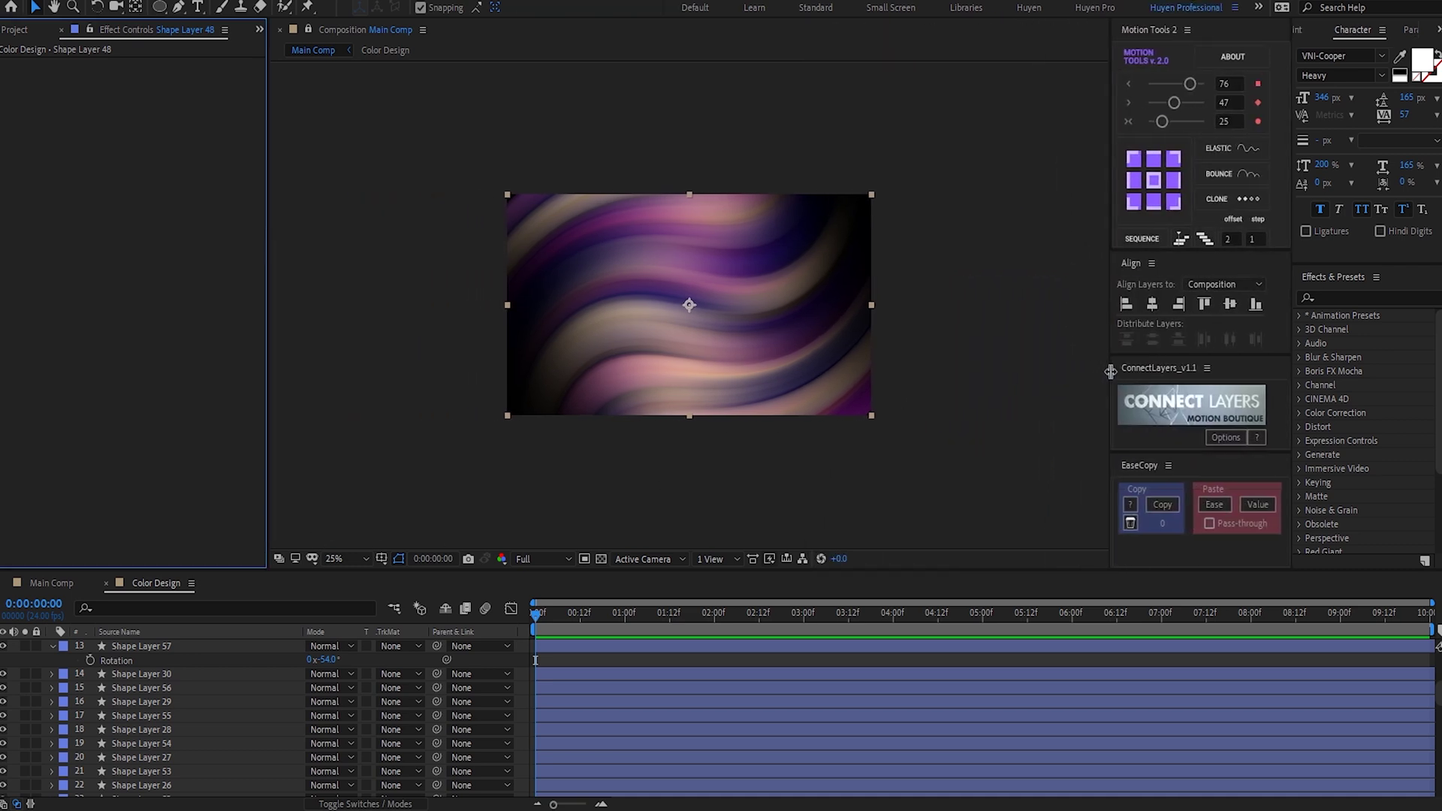
Pre-compose all shape layers in Color Design into a composition named Shapes and close its timeline.
click(162, 647)
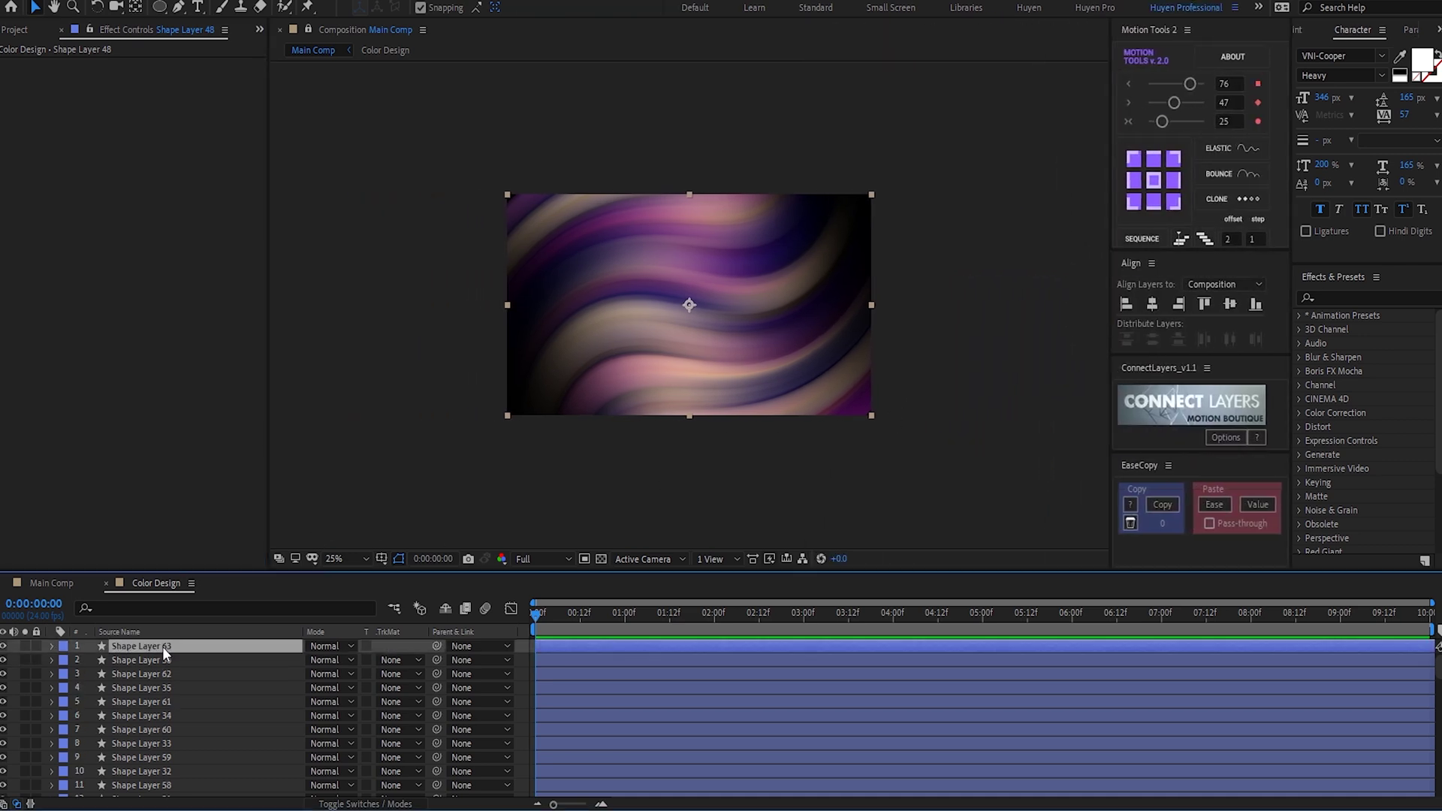
key(ctrl+a)
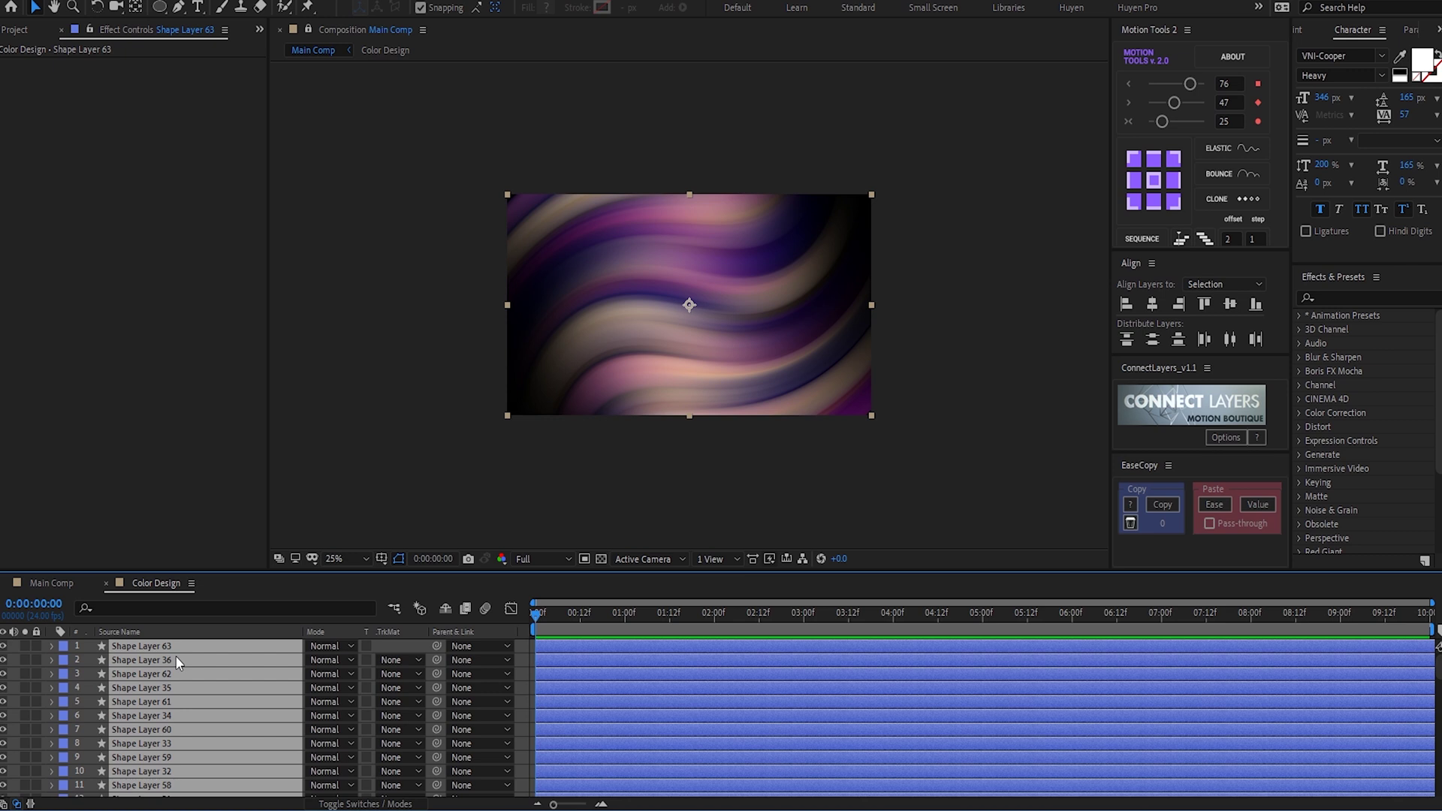
key(ctrl+shift+c)
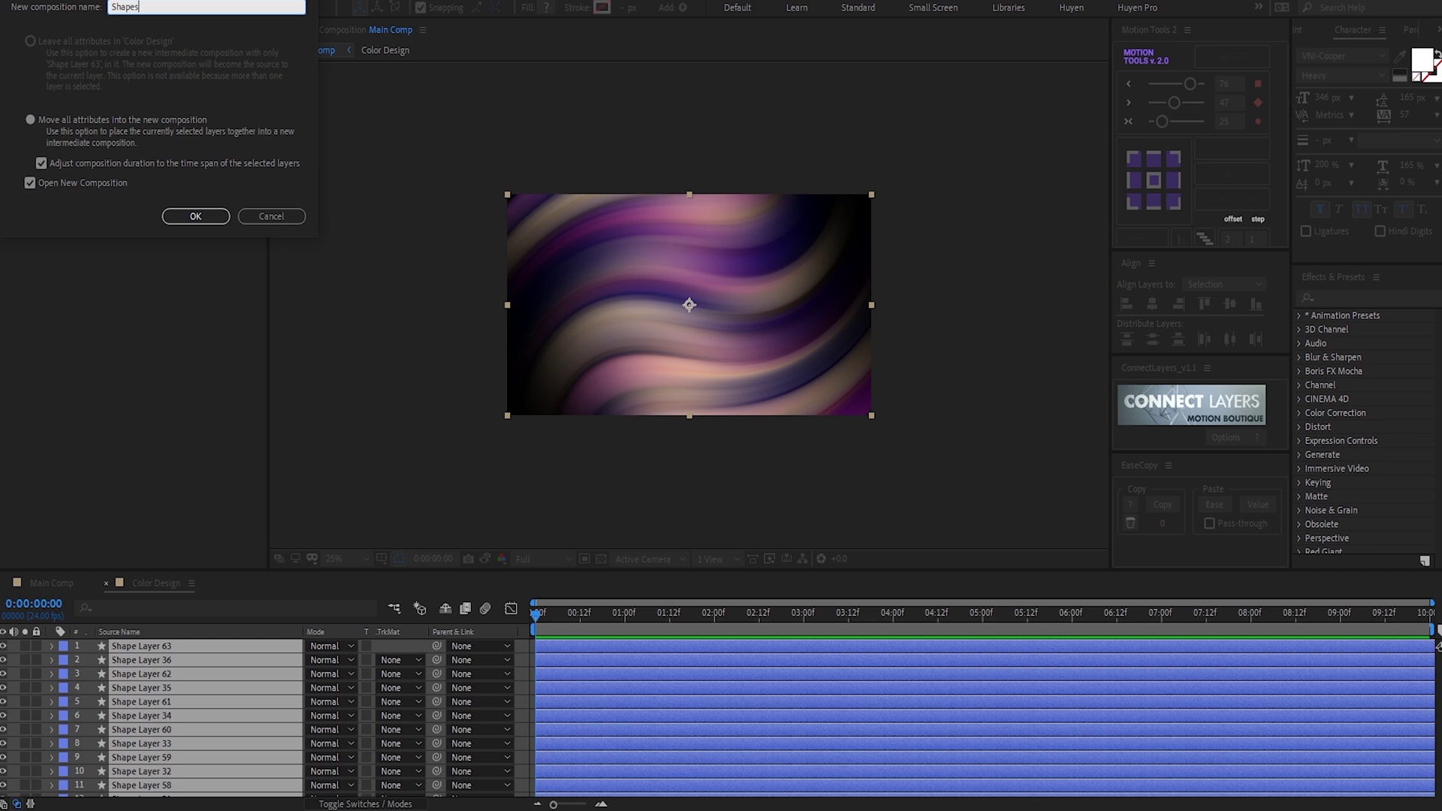
click(180, 217)
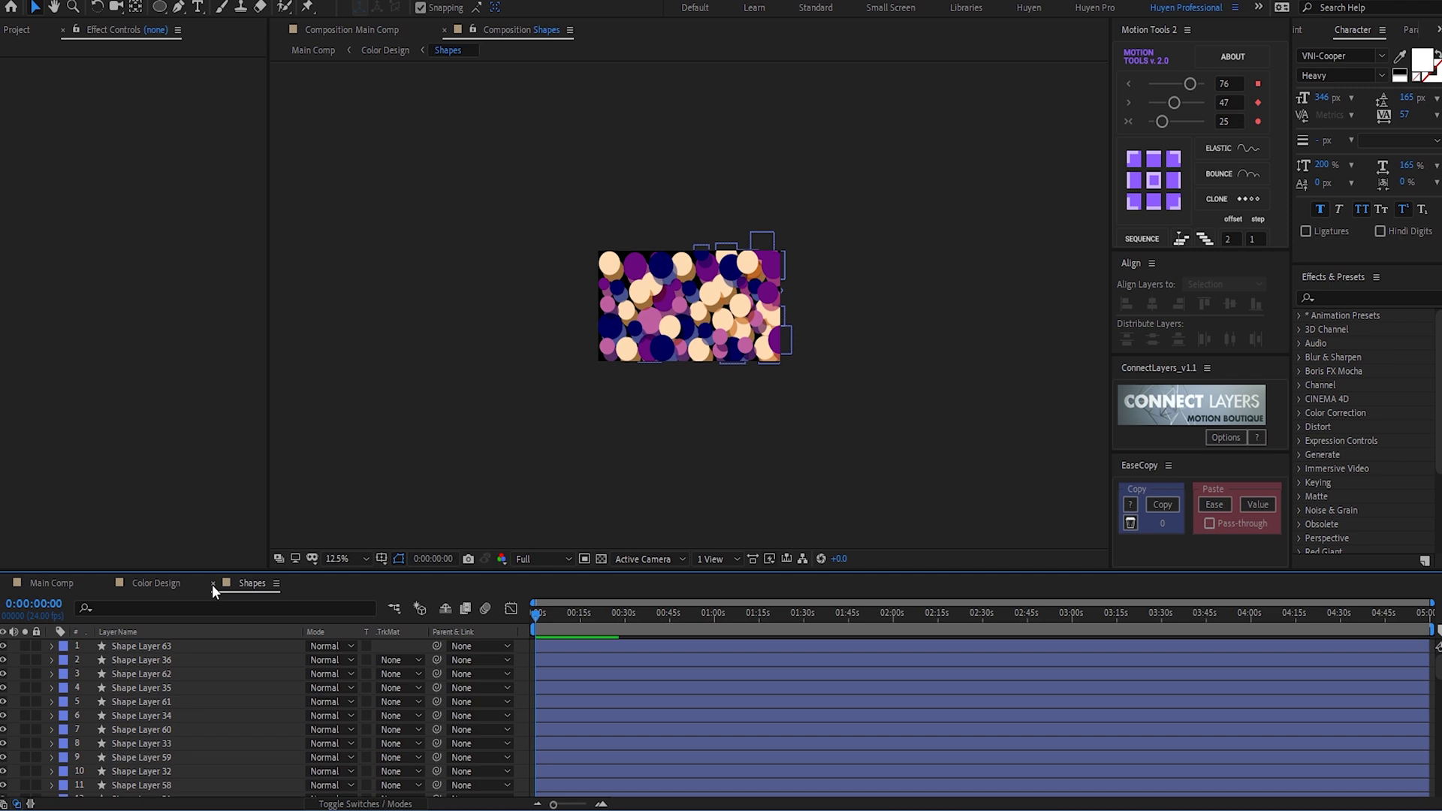
click(213, 584)
Scrub through Color Design and Main Comp to examine the result, and collapse the Directional Blur settings.
click(609, 614)
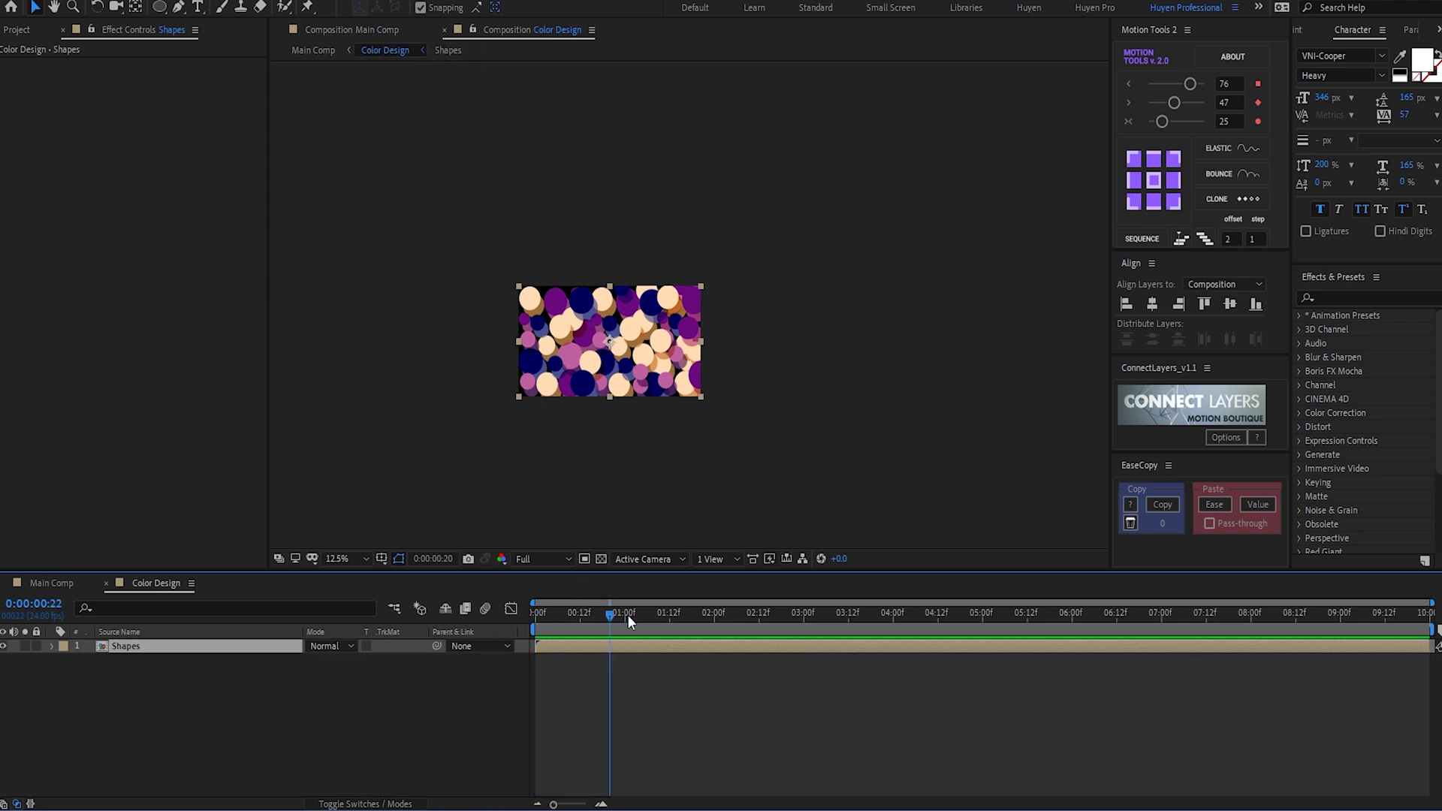
click(28, 584)
drag(559, 615, 718, 606)
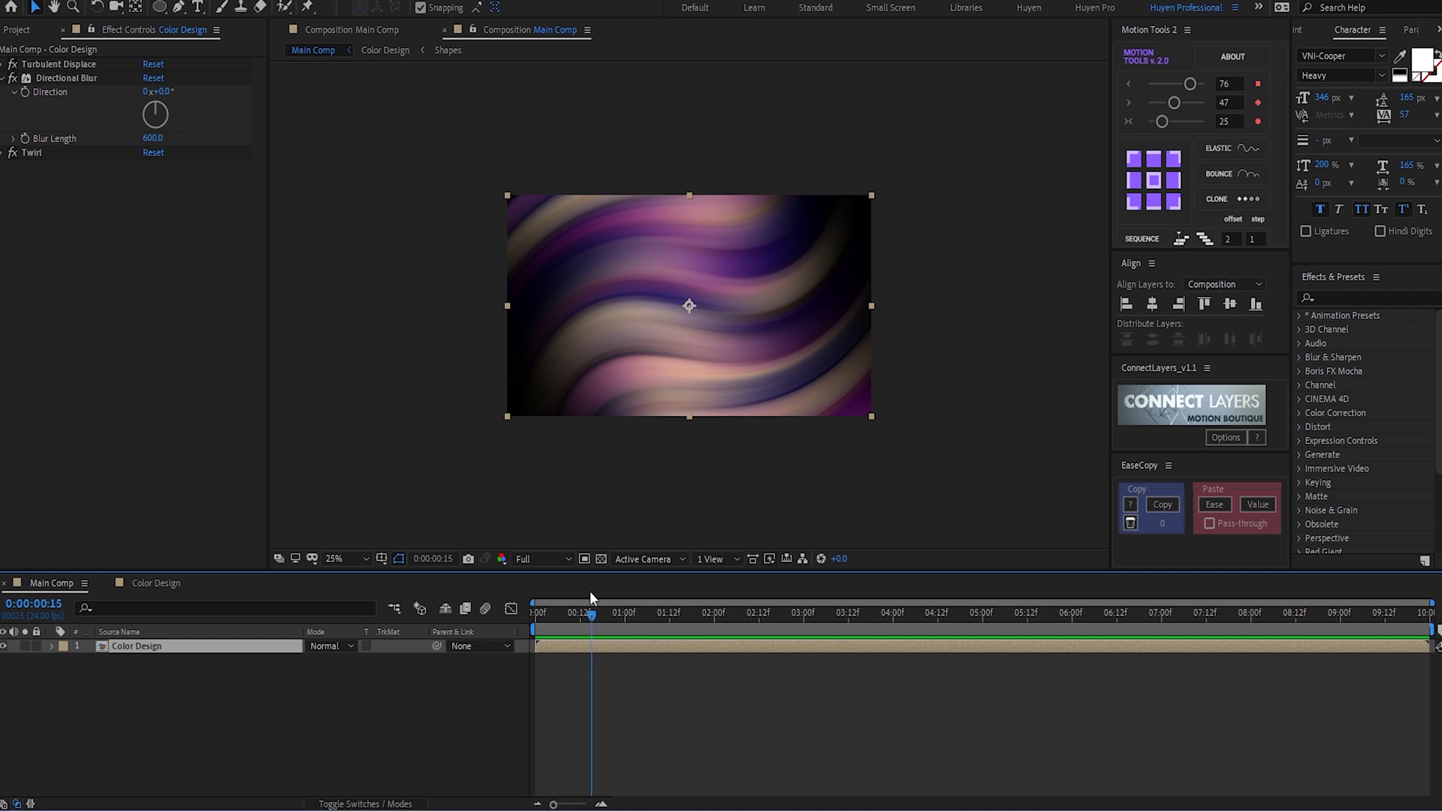
click(3, 78)
Keyframe the Shapes layer's position in Color Design at the first frame and at 0:00:09:23 with a Y value of 1686.
double_click(227, 648)
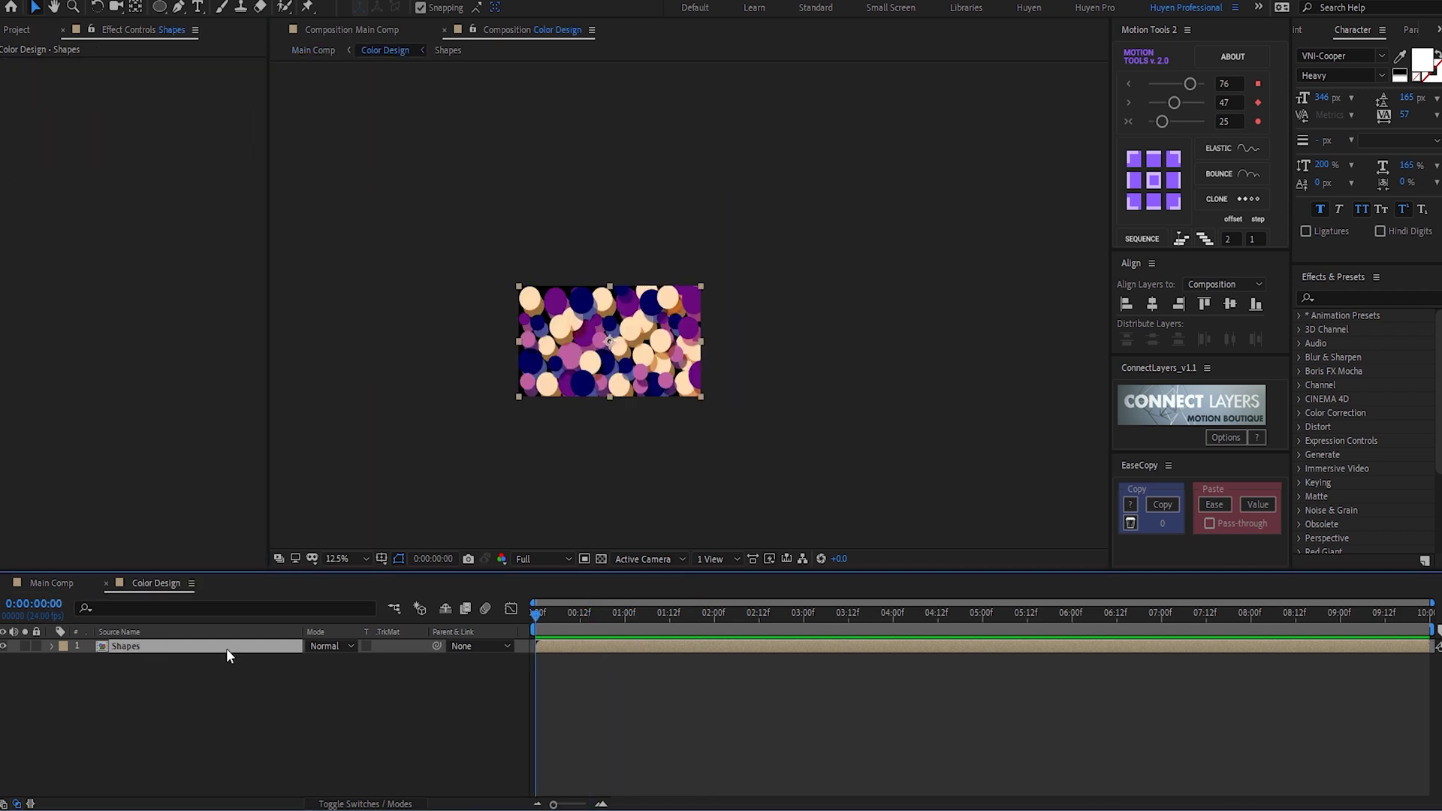
key(p)
click(90, 660)
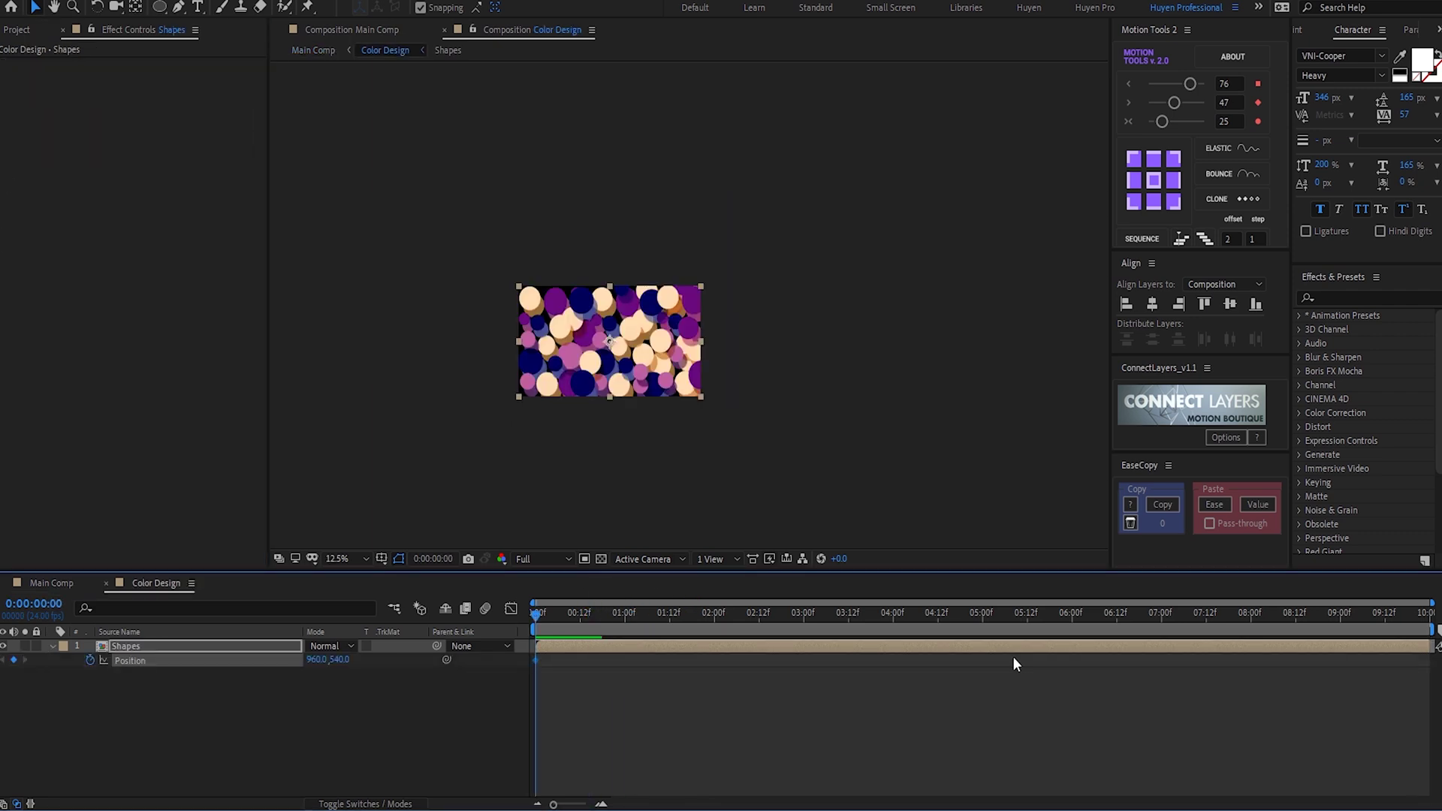
drag(1302, 629, 1432, 628)
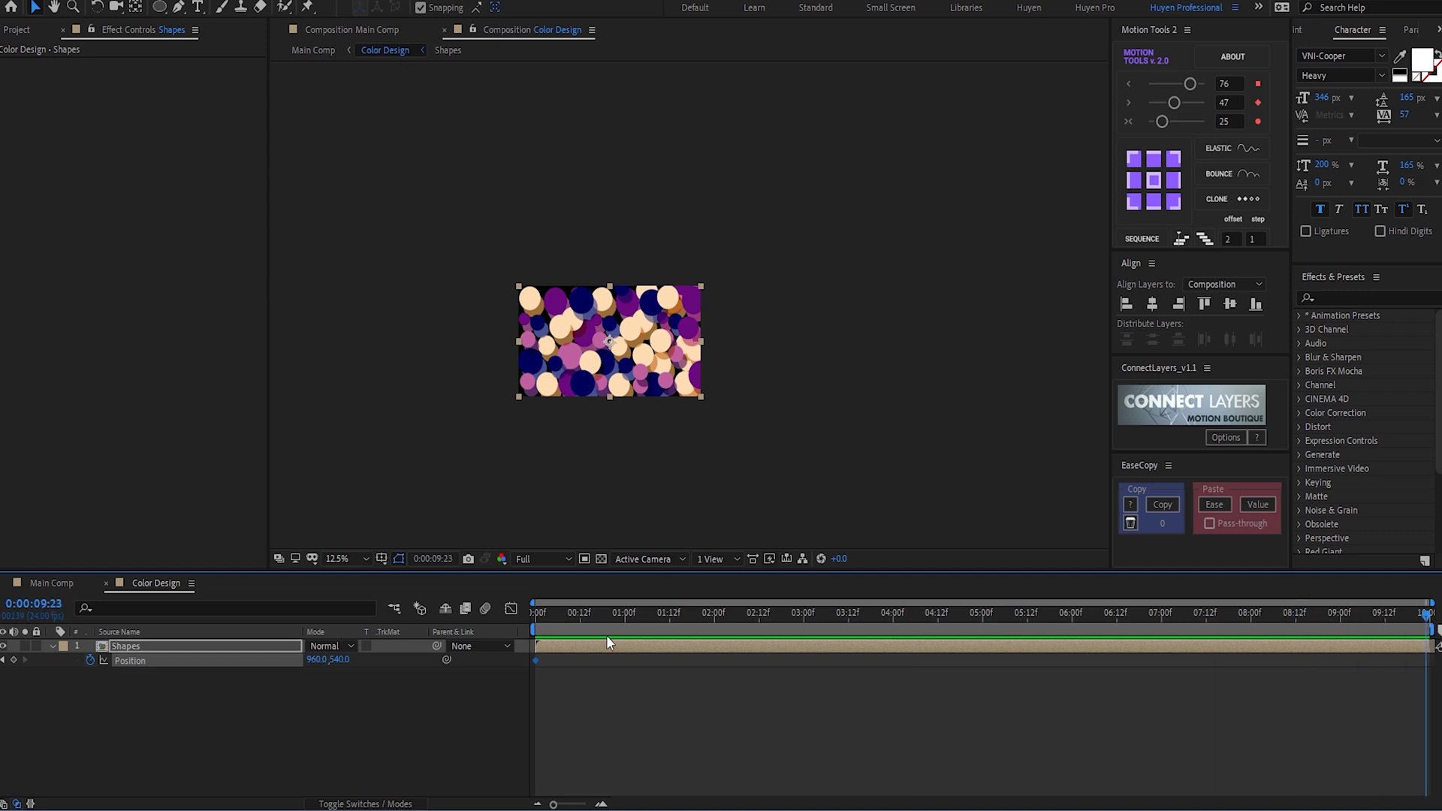
drag(351, 664, 1224, 572)
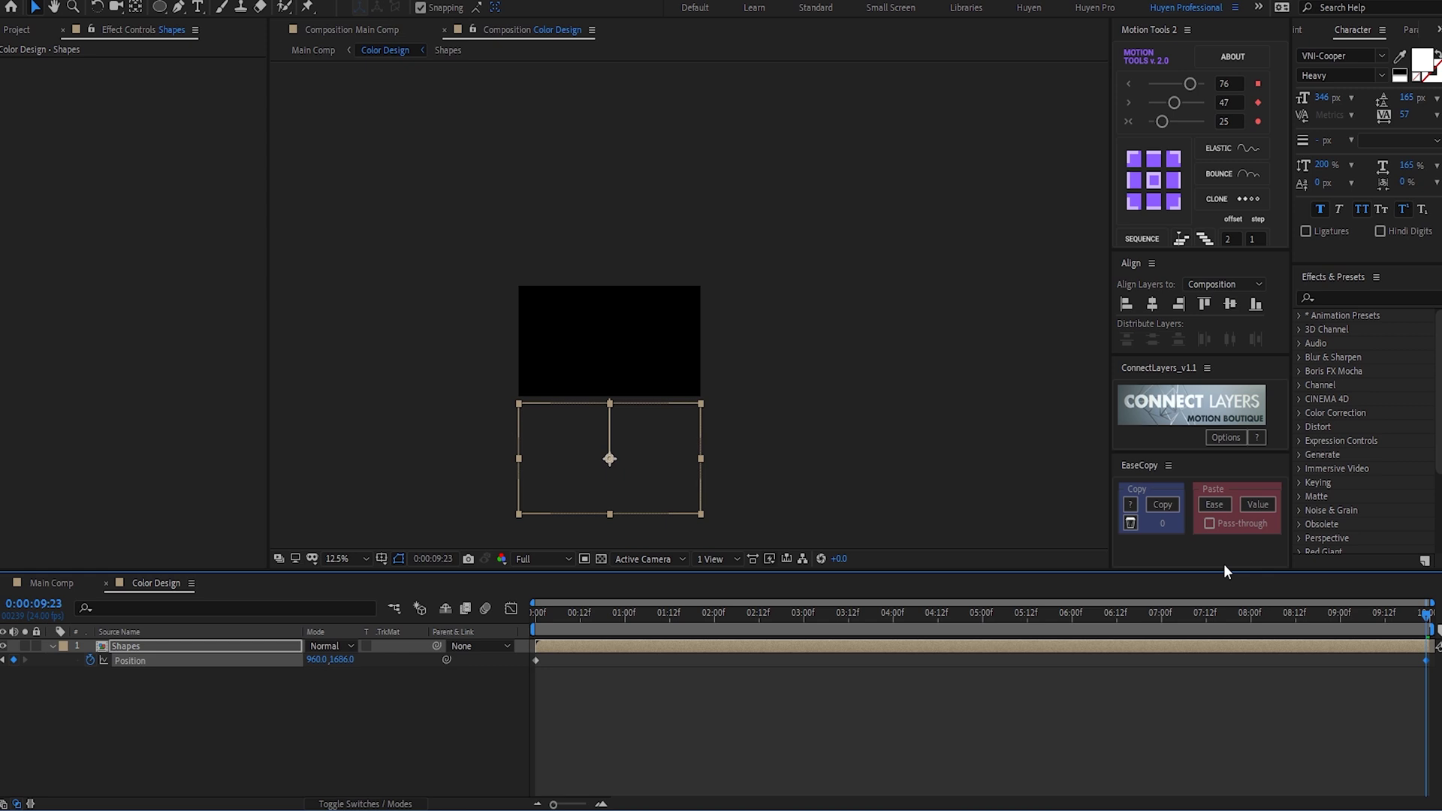
Preview the Main Comp animation from the first frame and return to the Color Design composition.
click(52, 584)
drag(591, 629, 492, 628)
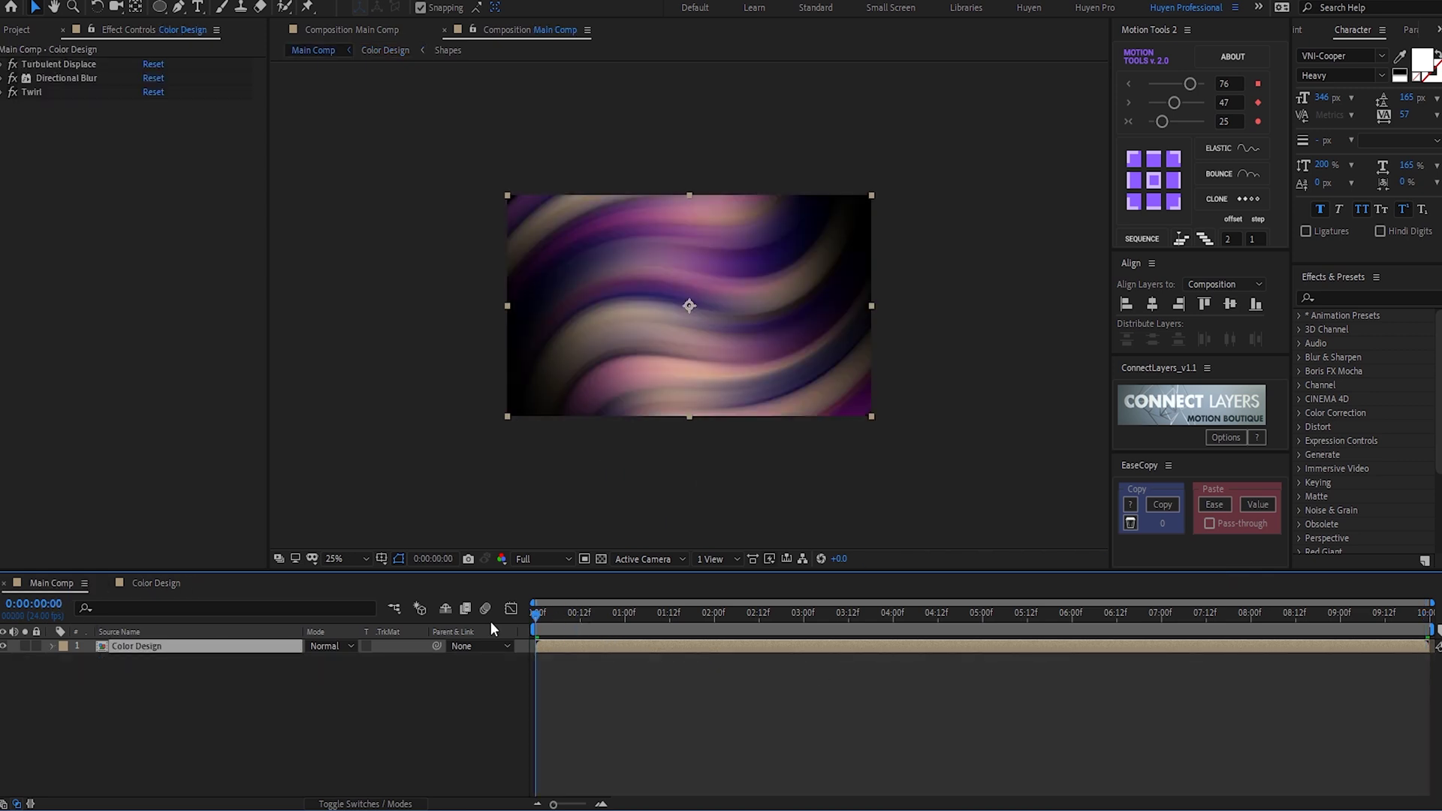
key(space)
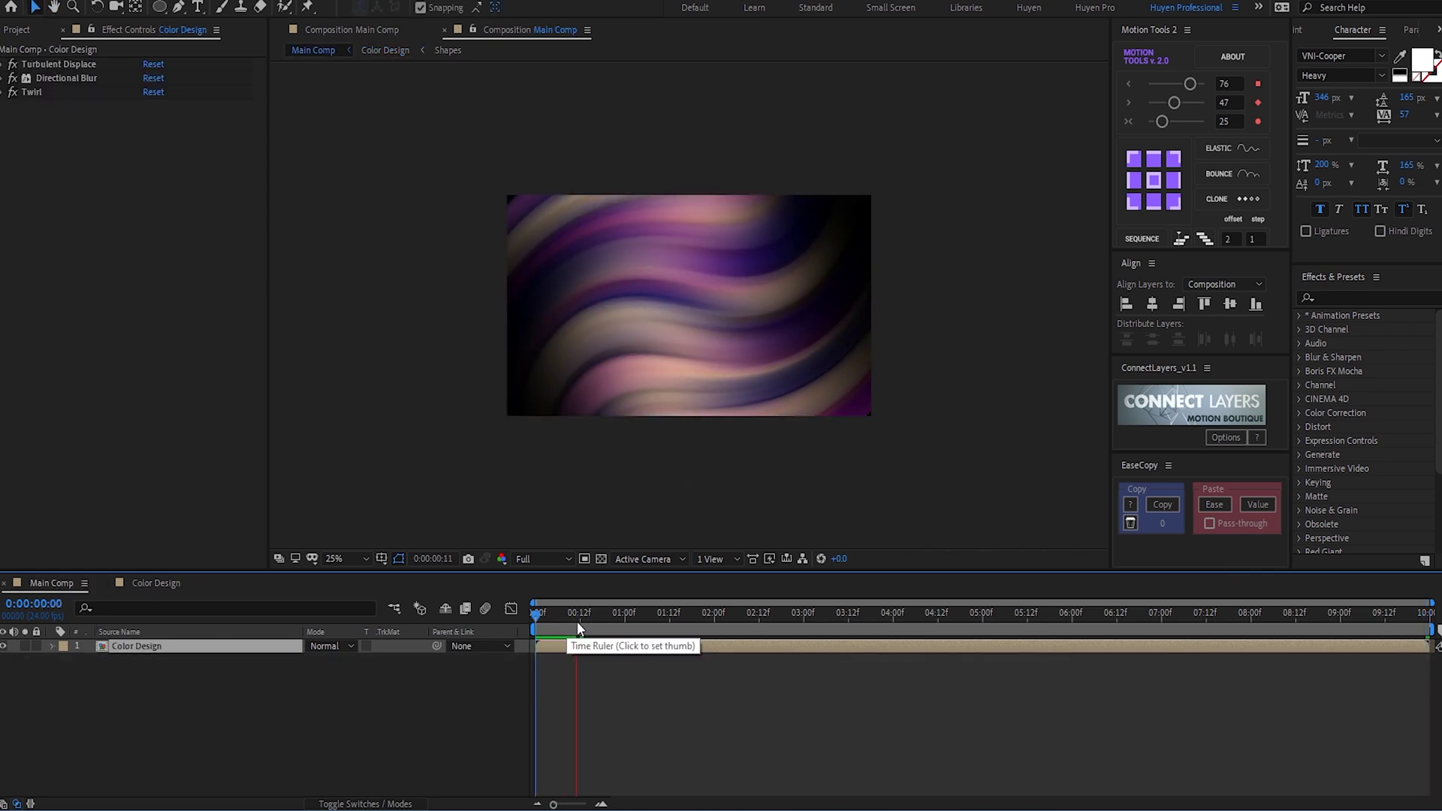
key(space)
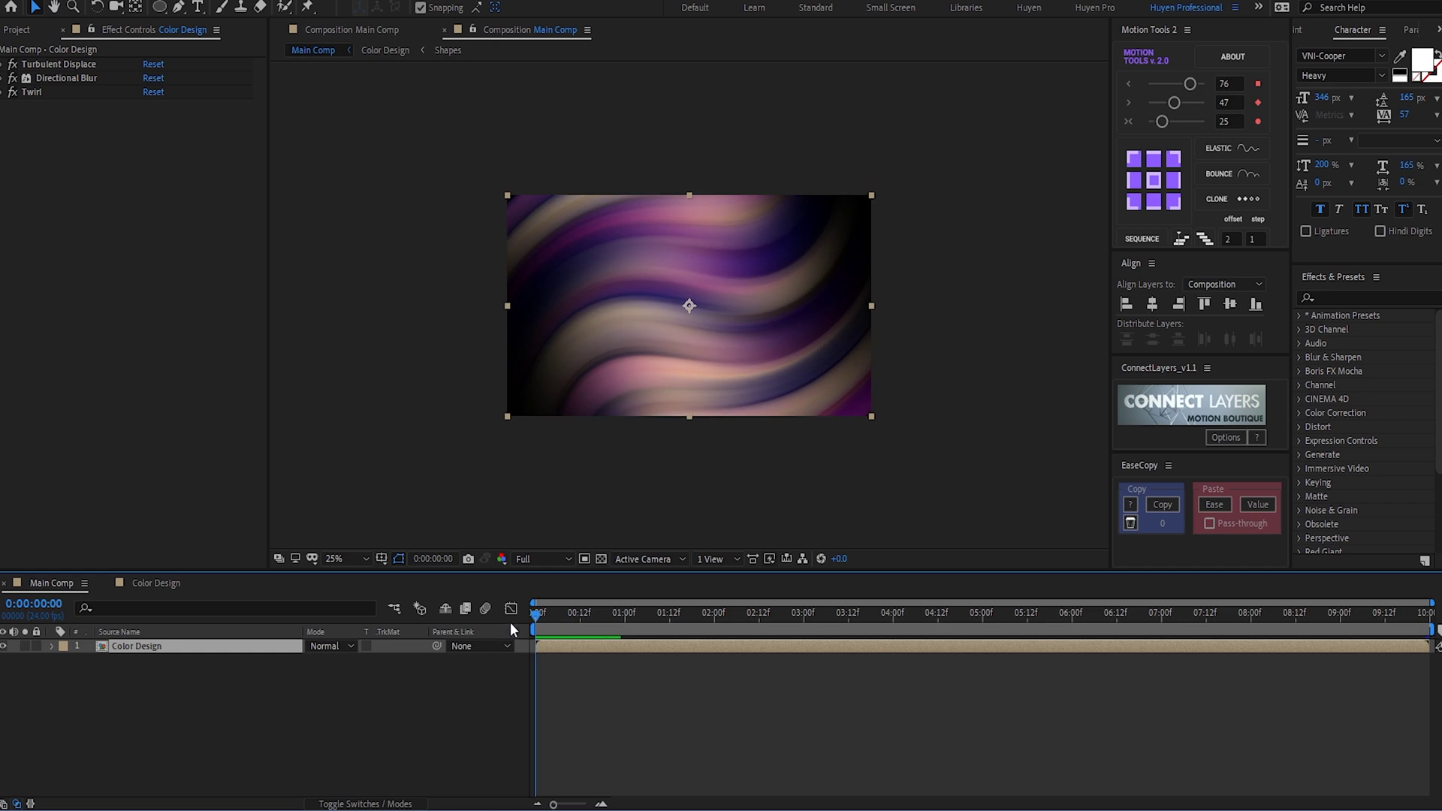
key(space)
key(space)
click(166, 583)
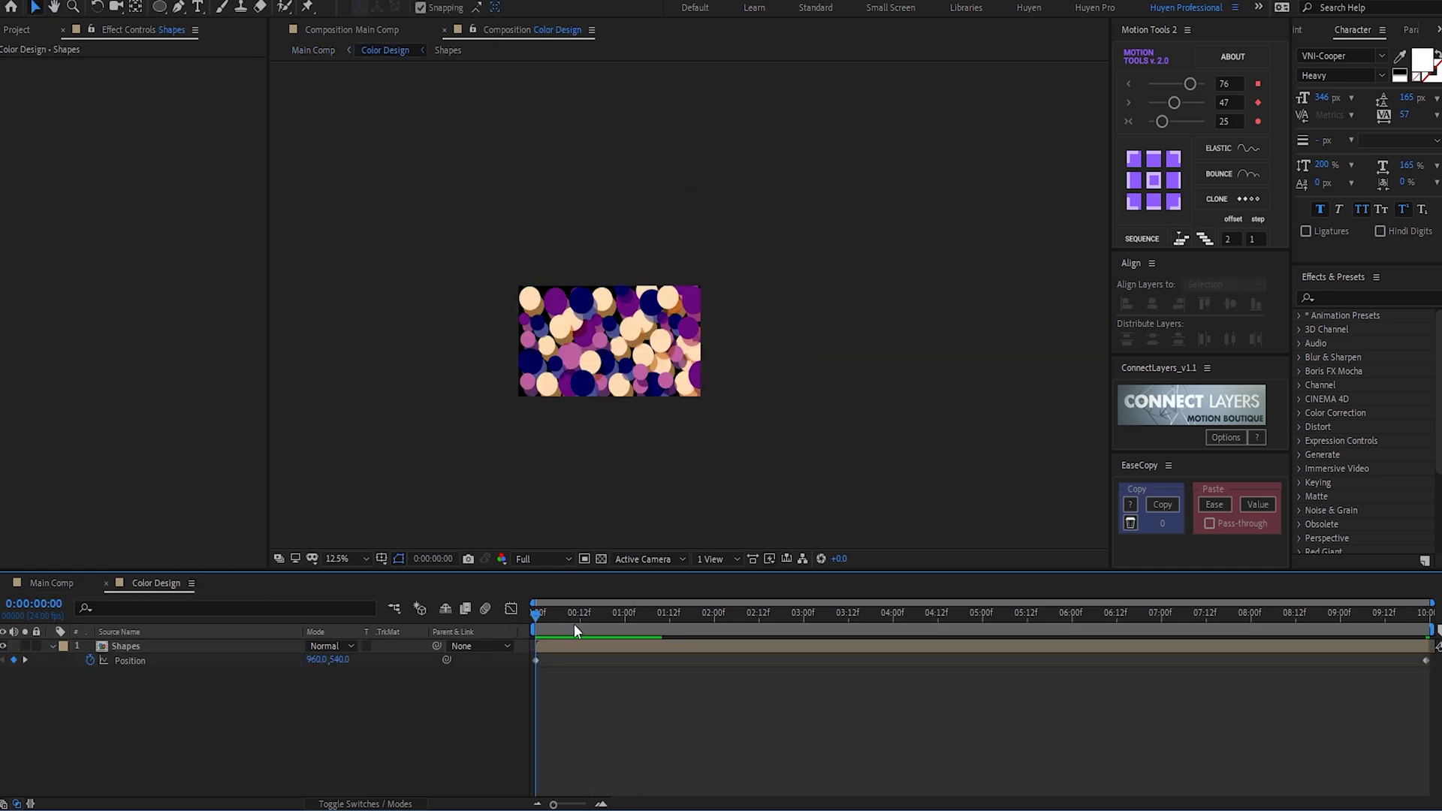
Check the Shapes layer's movement in Color Design up to 0:00:04:19 and apply the CC RepeTile effect to that layer.
key(space)
key(space)
drag(577, 610, 963, 626)
click(166, 646)
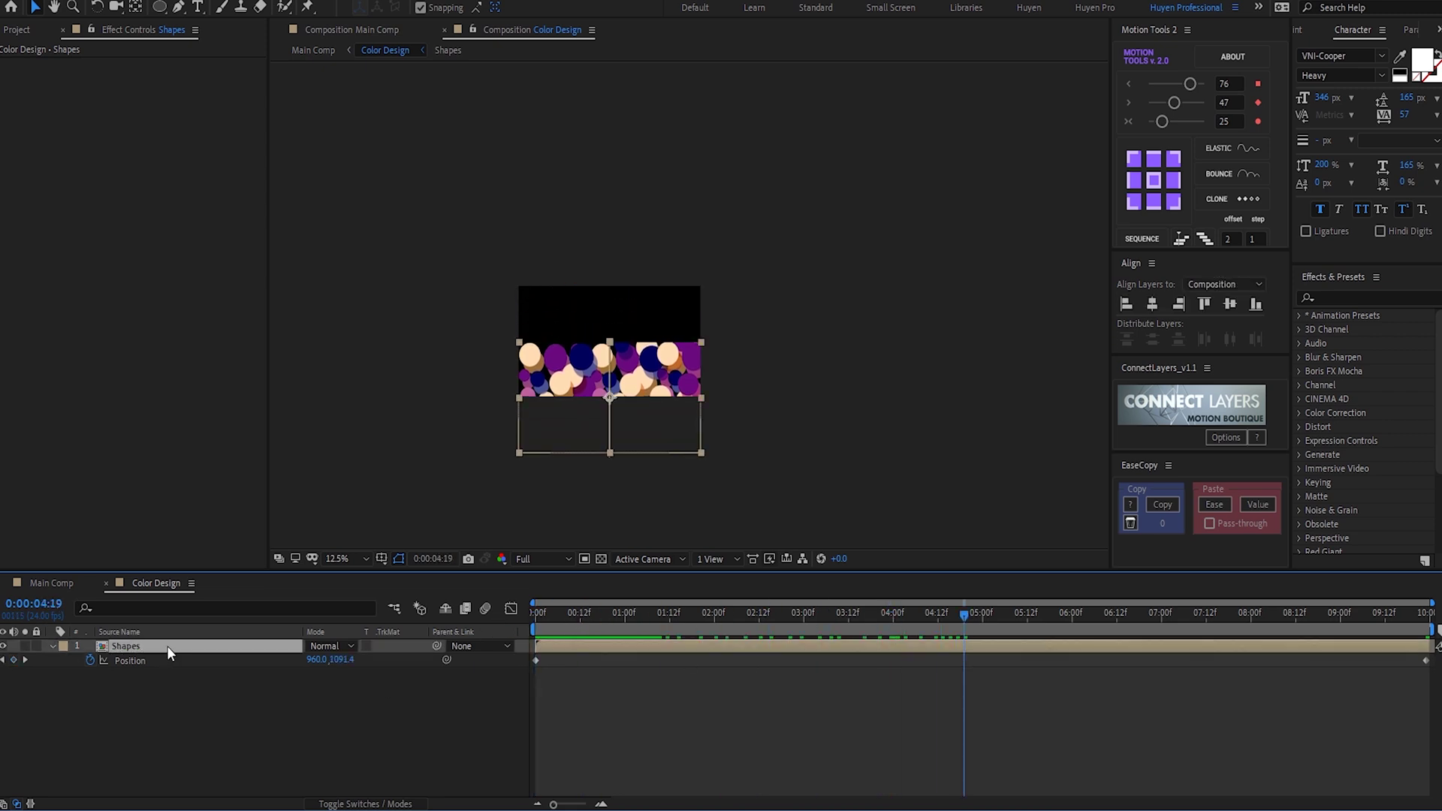
key(ctrl+space)
text(rep)
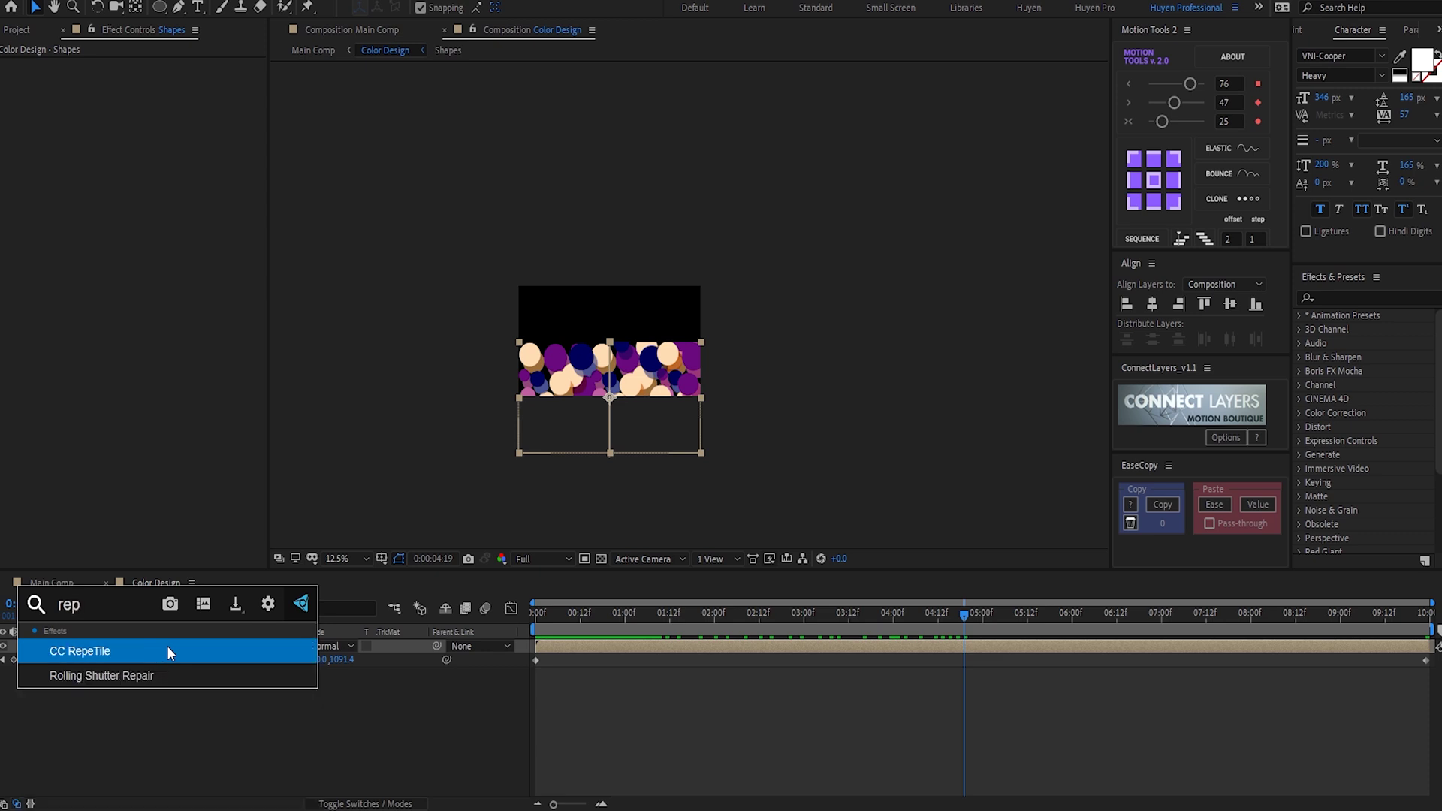
key(Return)
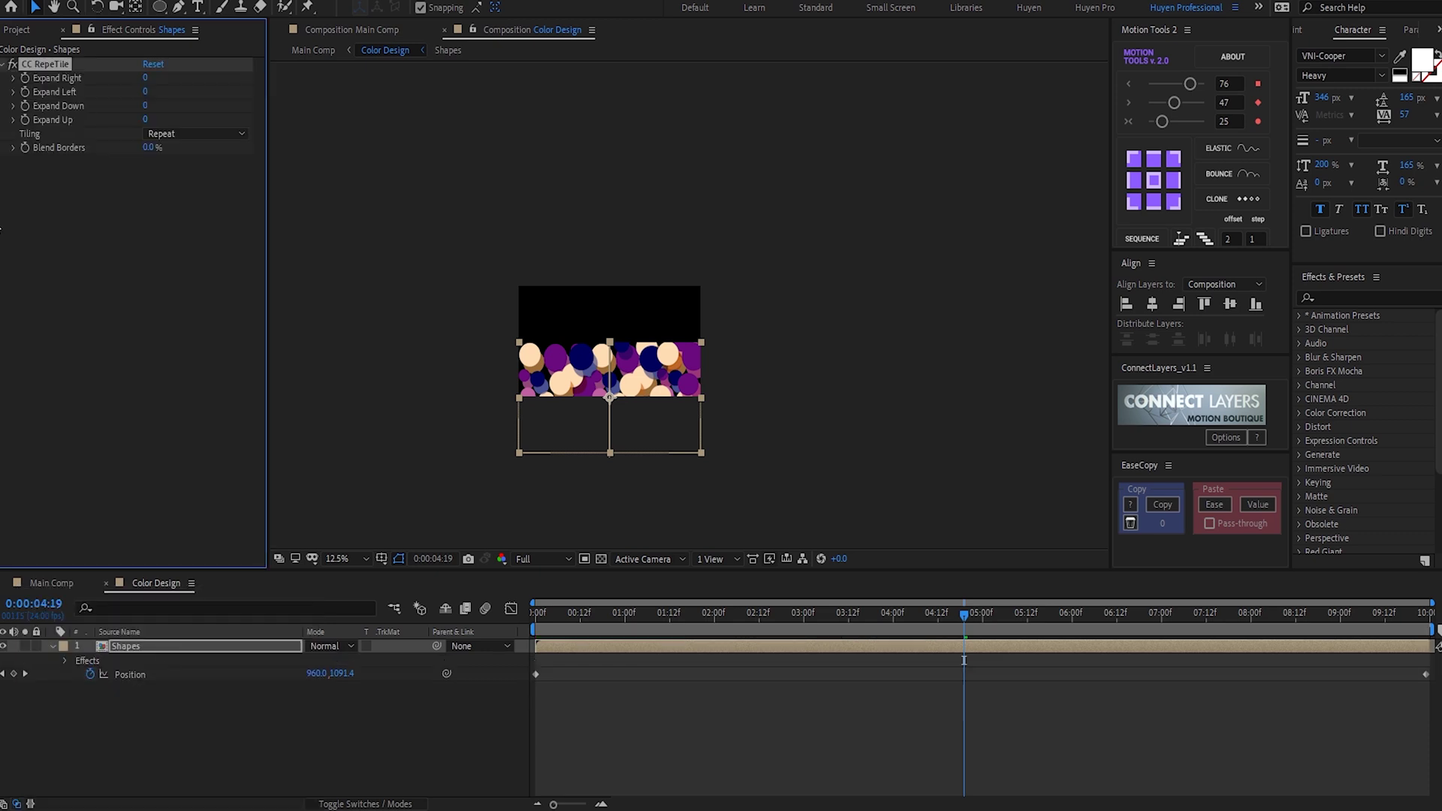
Set CC RepeTile's Expand Up to 935 and Tiling to Unfold on the Shapes layer, and preview the result.
drag(145, 119, 717, 58)
click(166, 134)
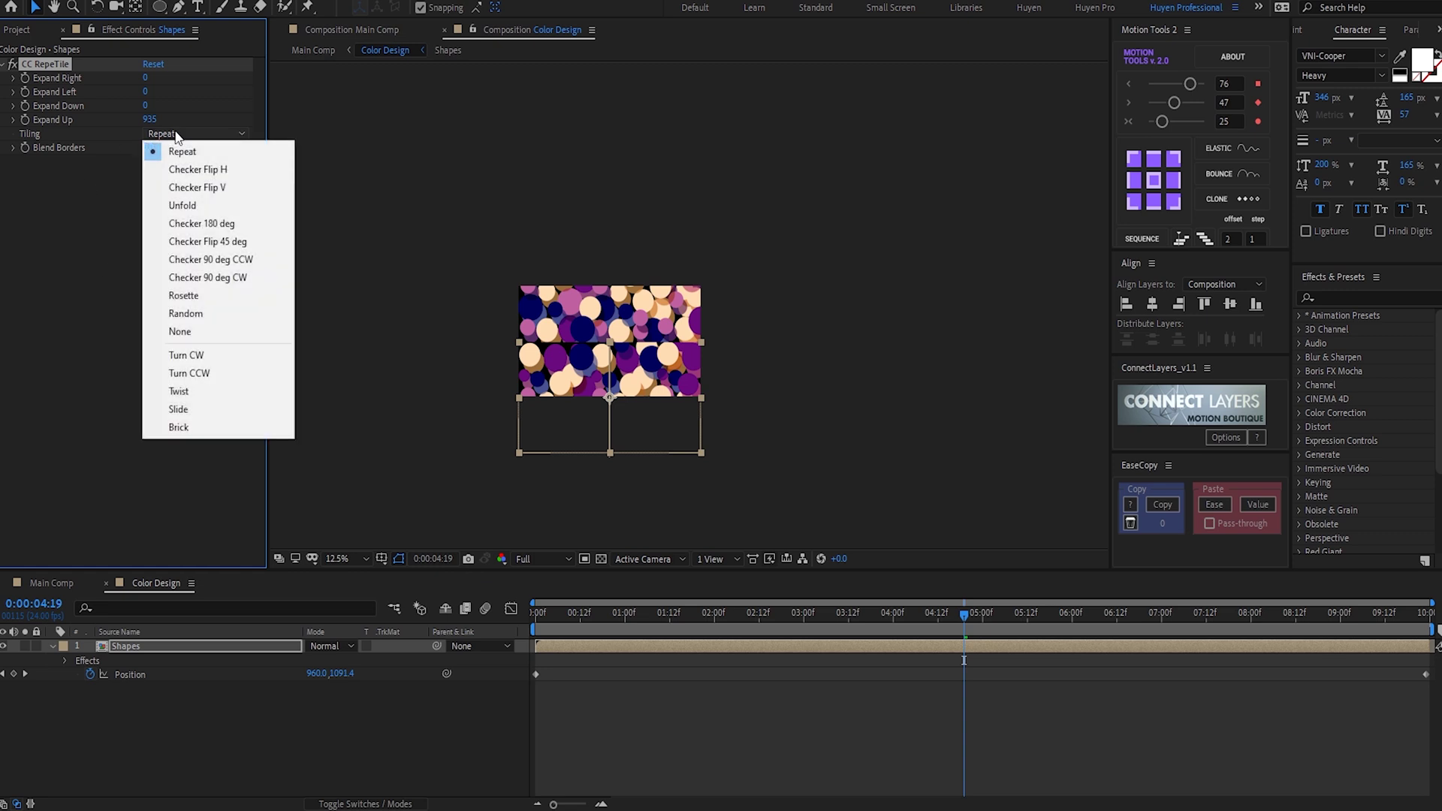
click(193, 205)
key(space)
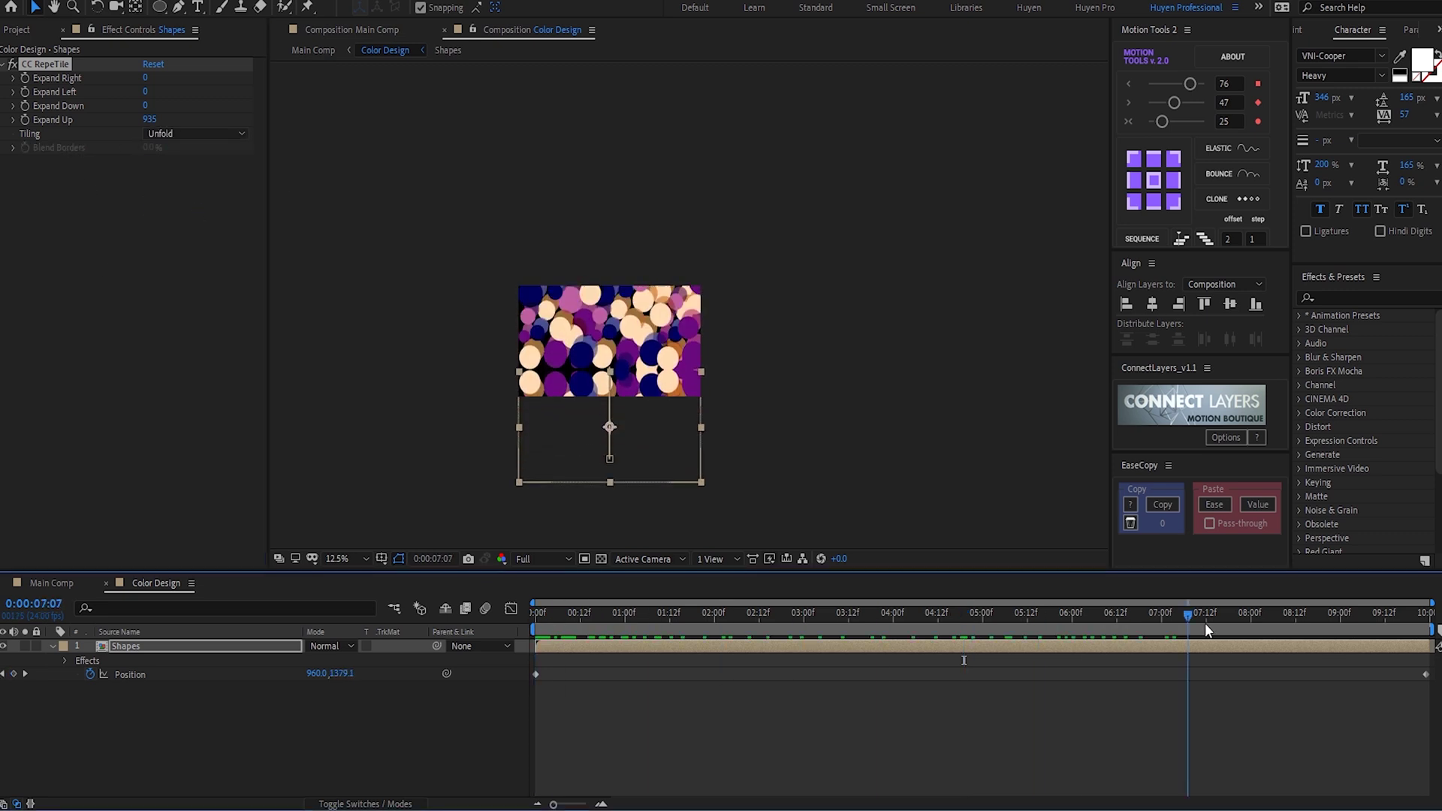
In Main Comp, add a Hue/Saturation effect to the Color Design layer and set its Master Saturation to 36.
click(33, 579)
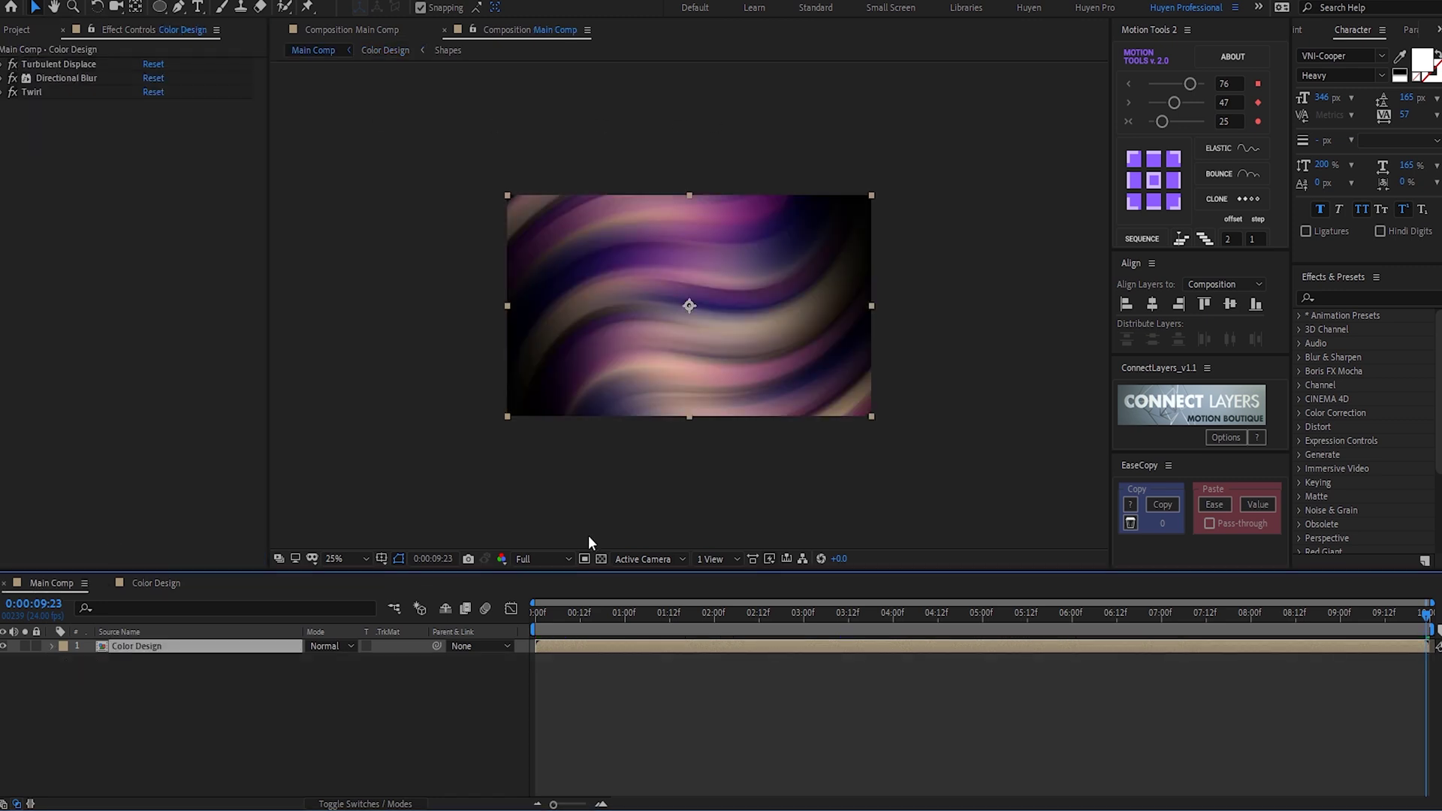
drag(557, 612, 737, 601)
click(219, 692)
click(178, 644)
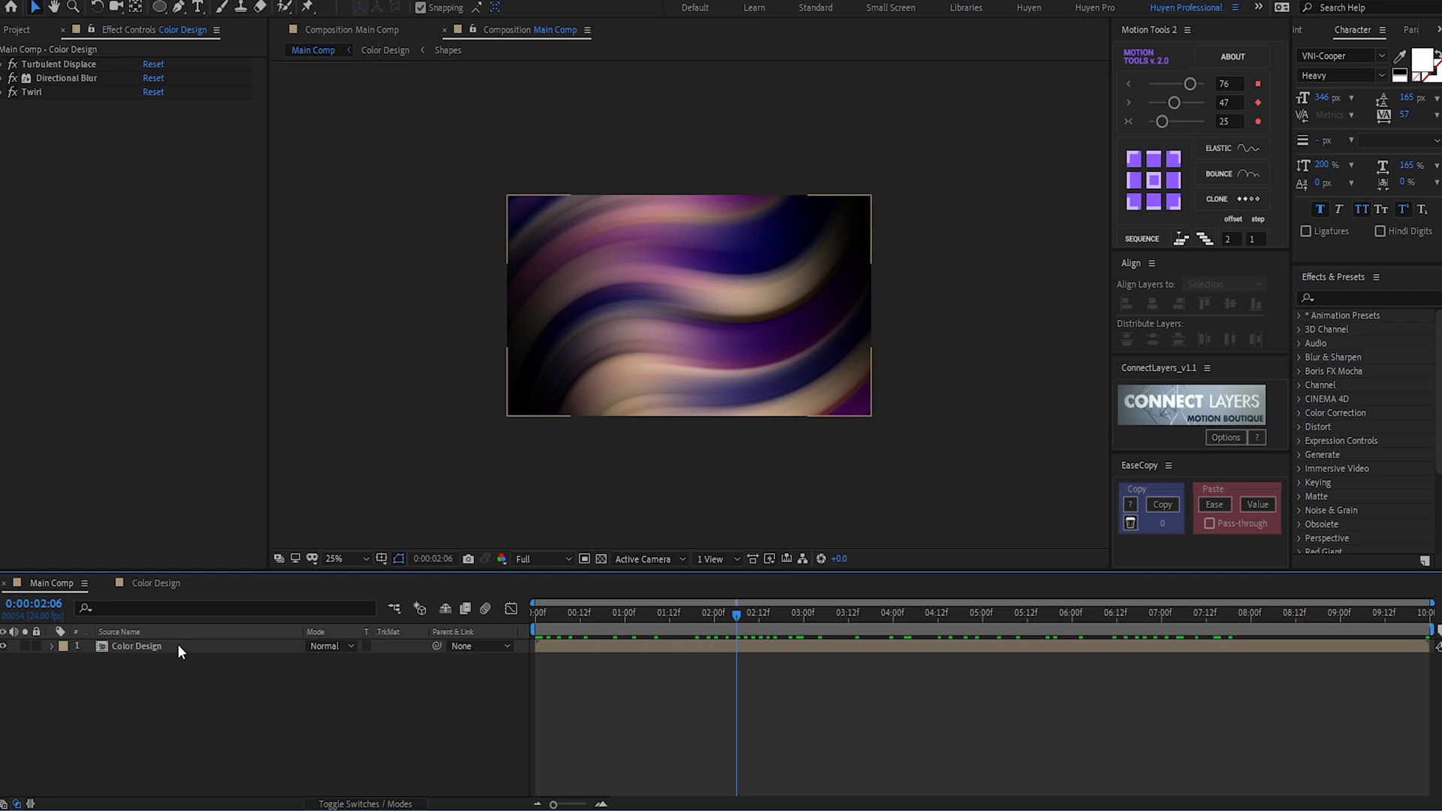
key(ctrl+space)
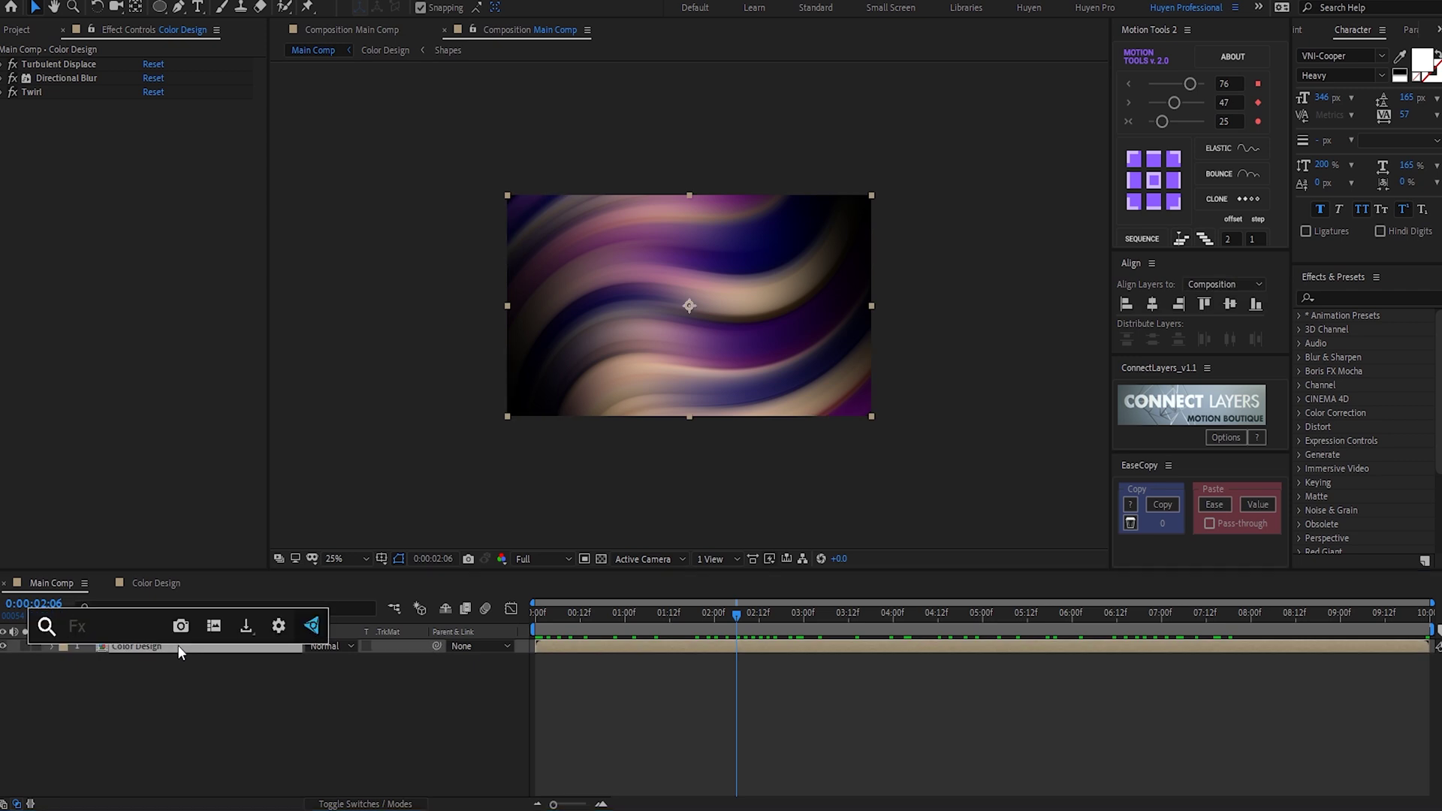
text(hue)
click(178, 647)
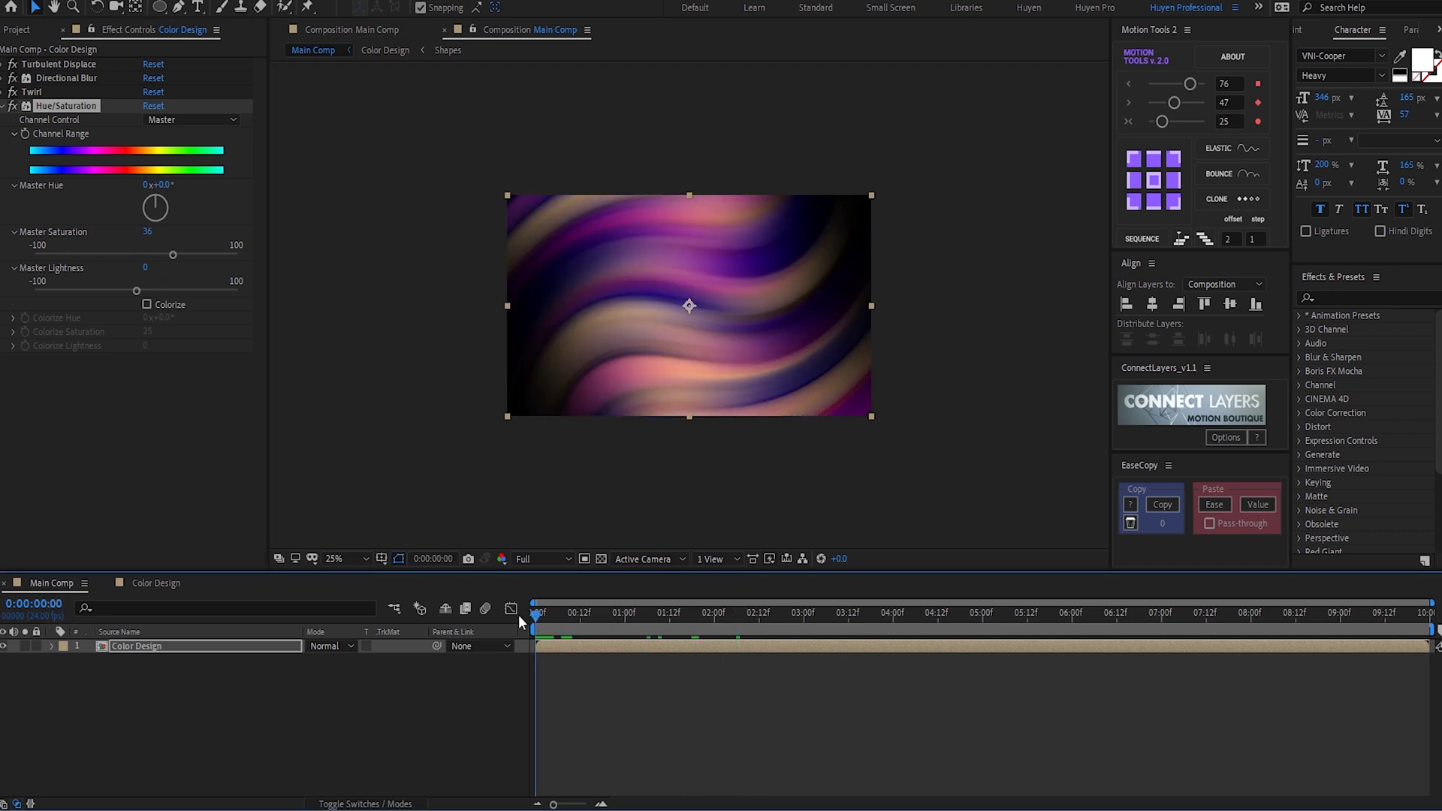
Scrub through Main Comp and preview it from the first frame to examine the more saturated colors.
key(space)
drag(582, 615, 750, 589)
key(Home)
key(space)
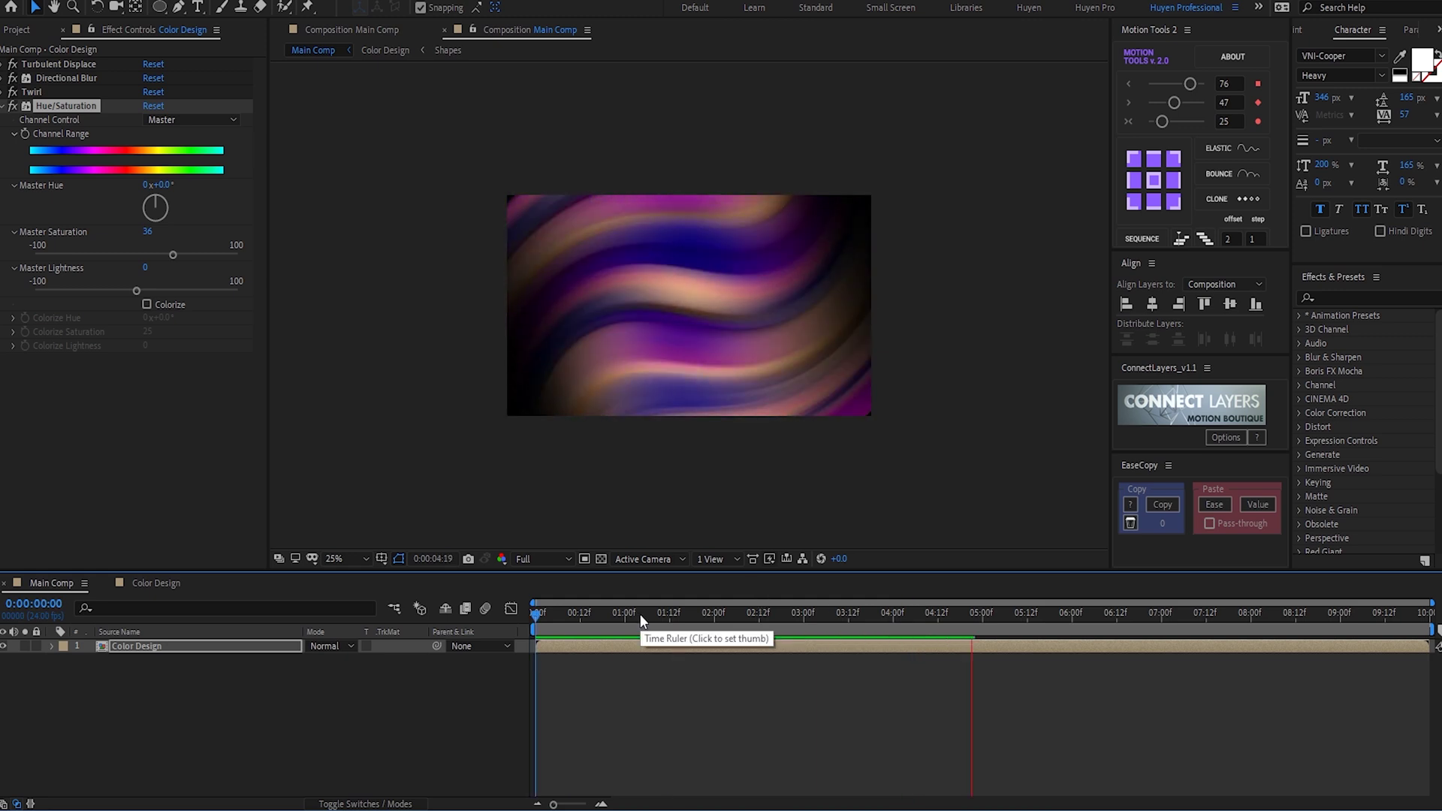
click(638, 614)
Add a Curves effect to the Color Design layer and raise the midpoint of its Alpha channel curve slightly.
click(135, 646)
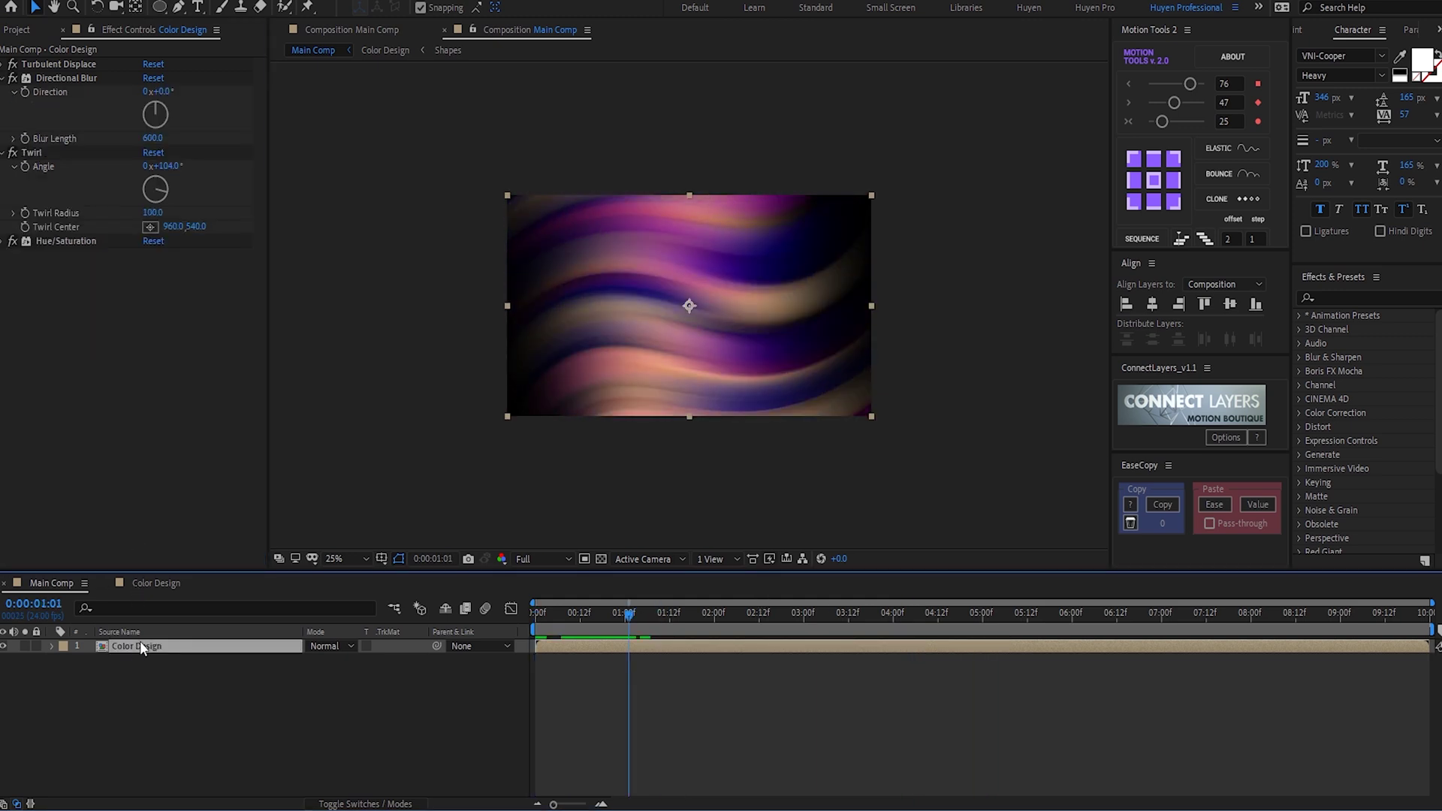
key(ctrl+space)
text(cu)
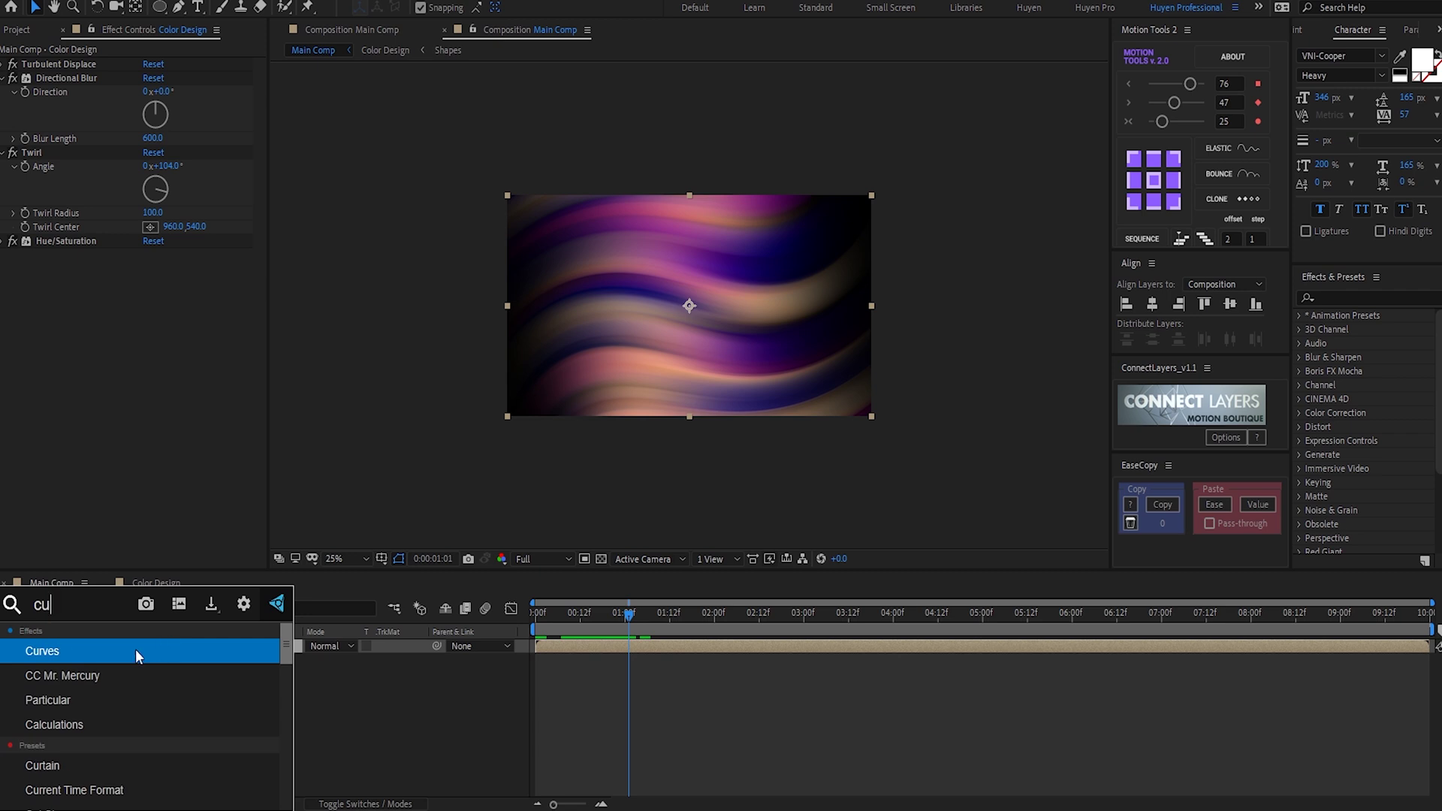
click(137, 652)
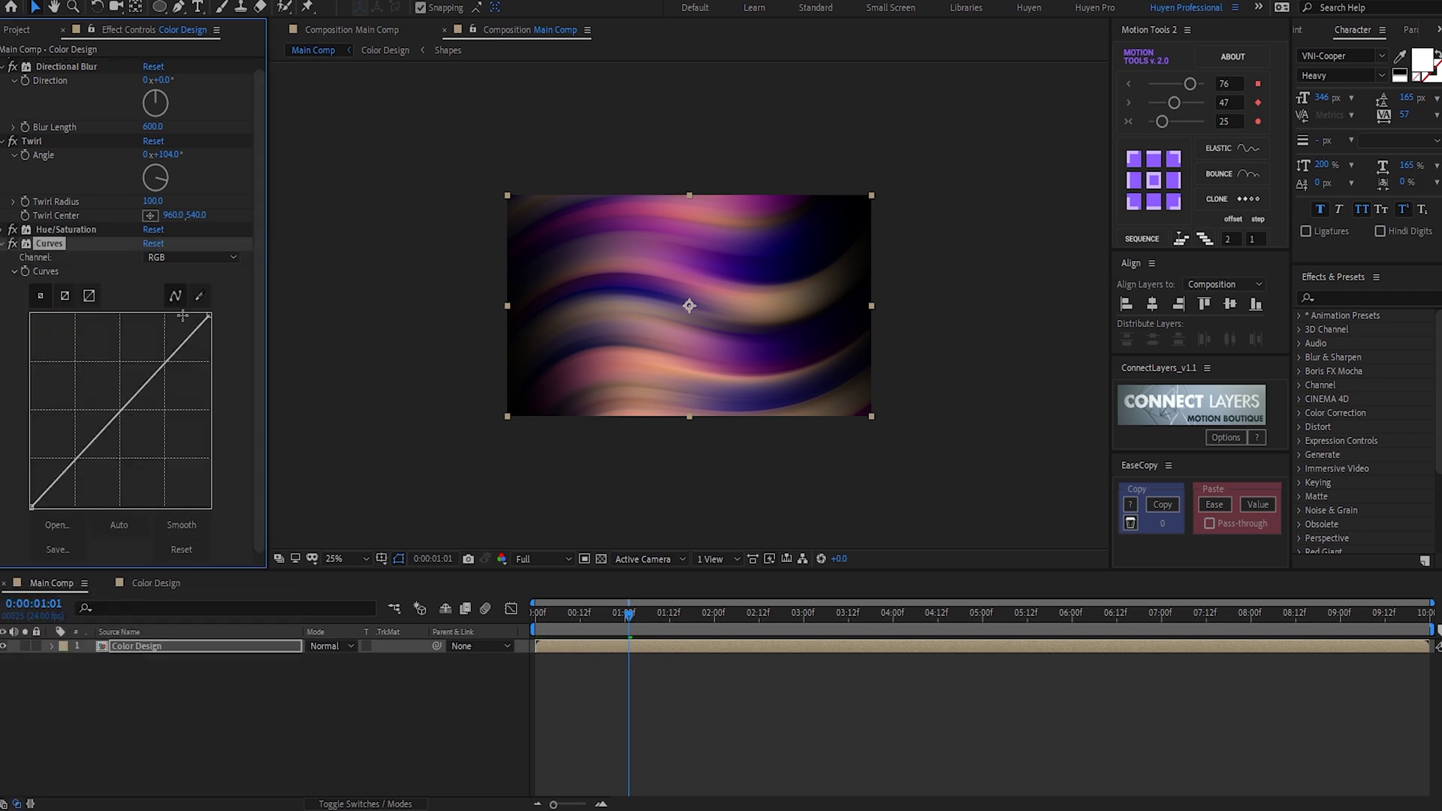
click(194, 257)
click(188, 344)
drag(128, 406, 122, 400)
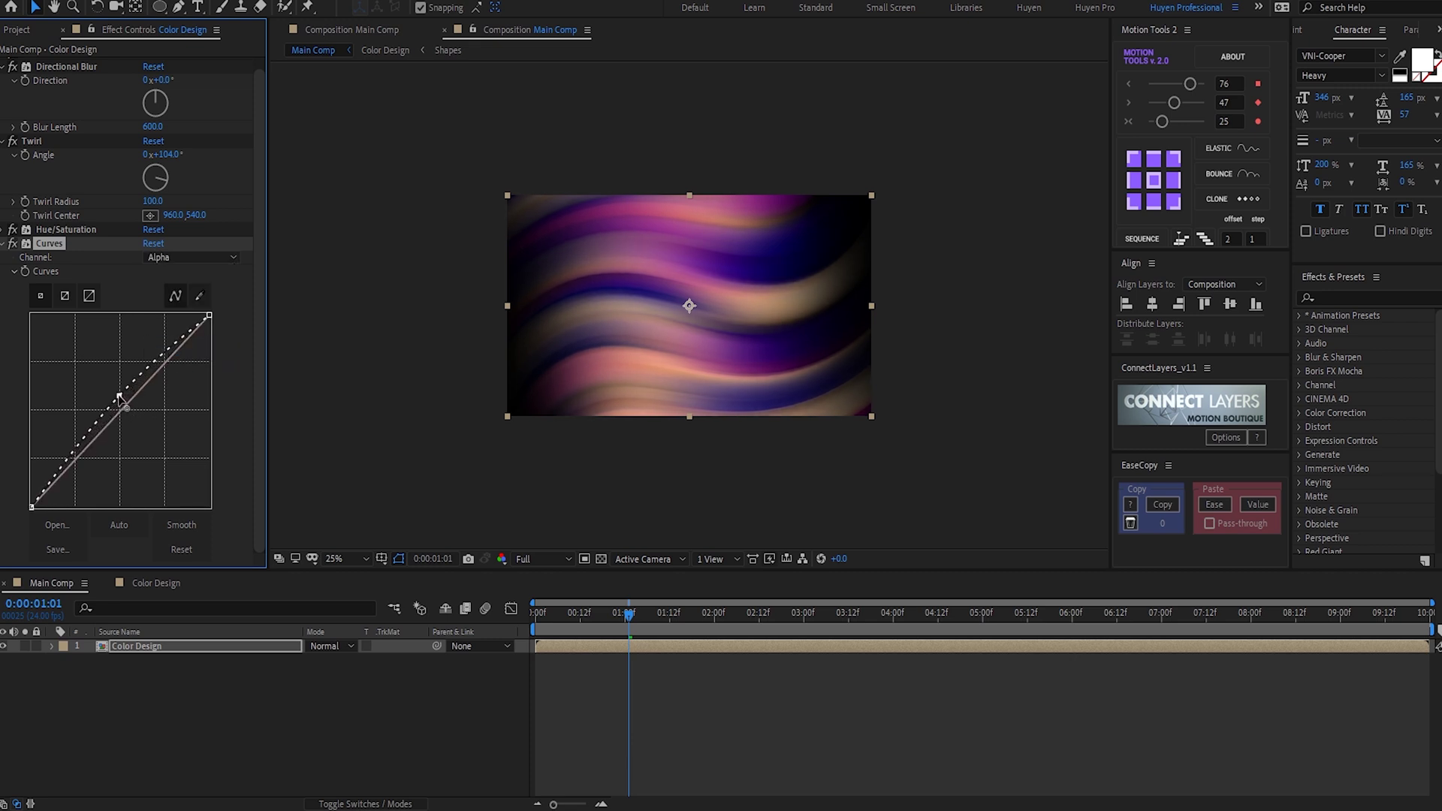
Collapse the Curves, Twirl and Directional Blur settings and preview Main Comp from the first frame.
click(550, 613)
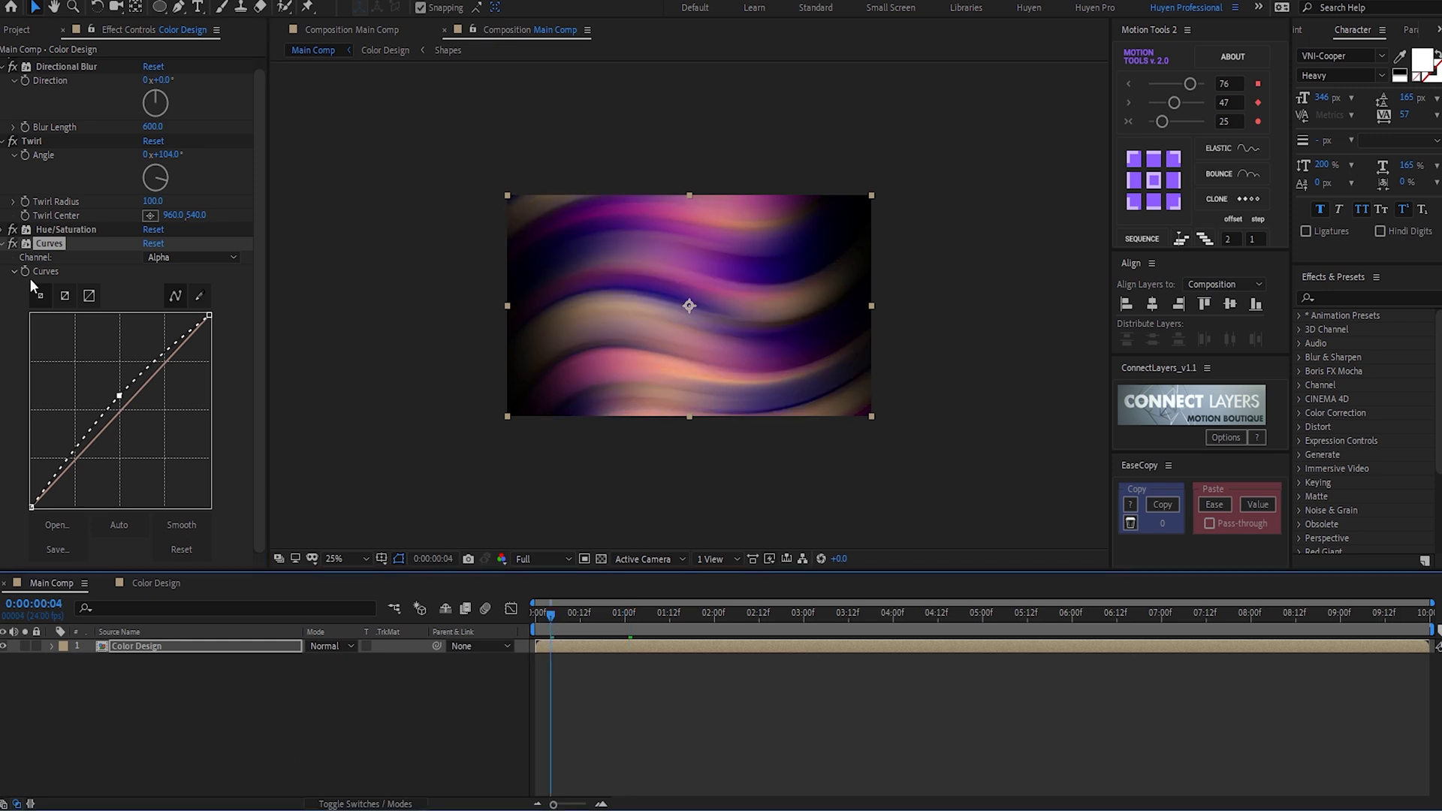
click(5, 246)
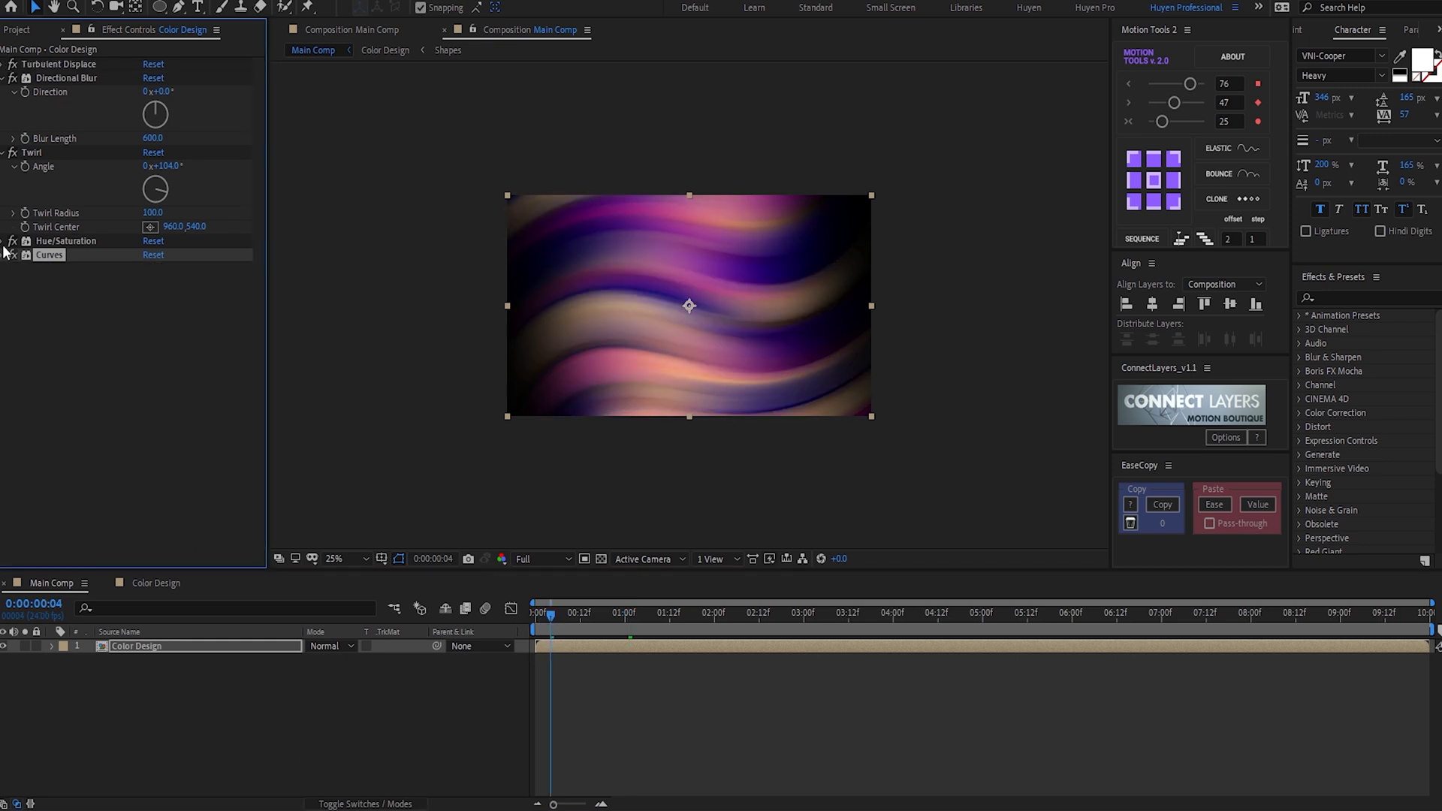
click(4, 153)
click(4, 78)
click(485, 609)
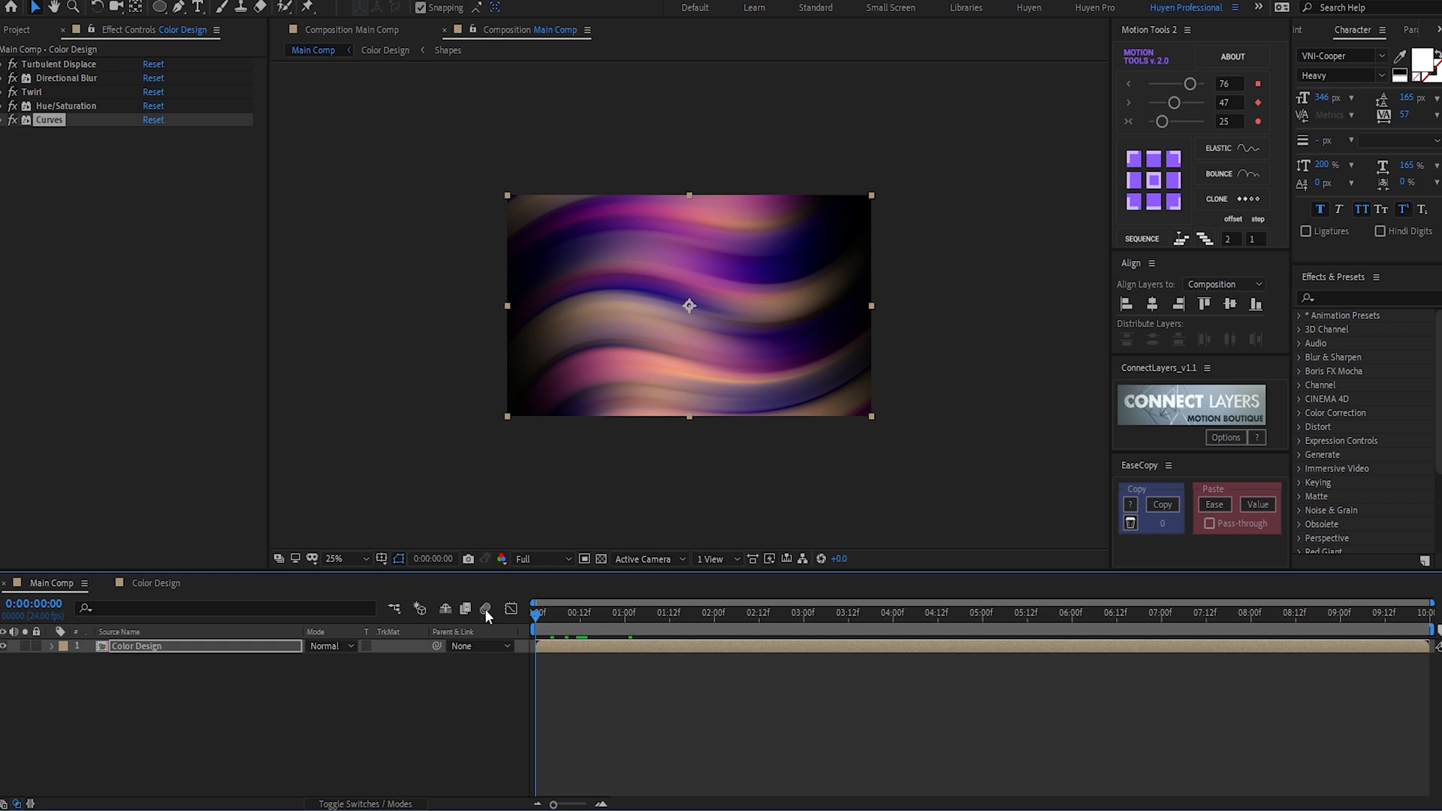
key(space)
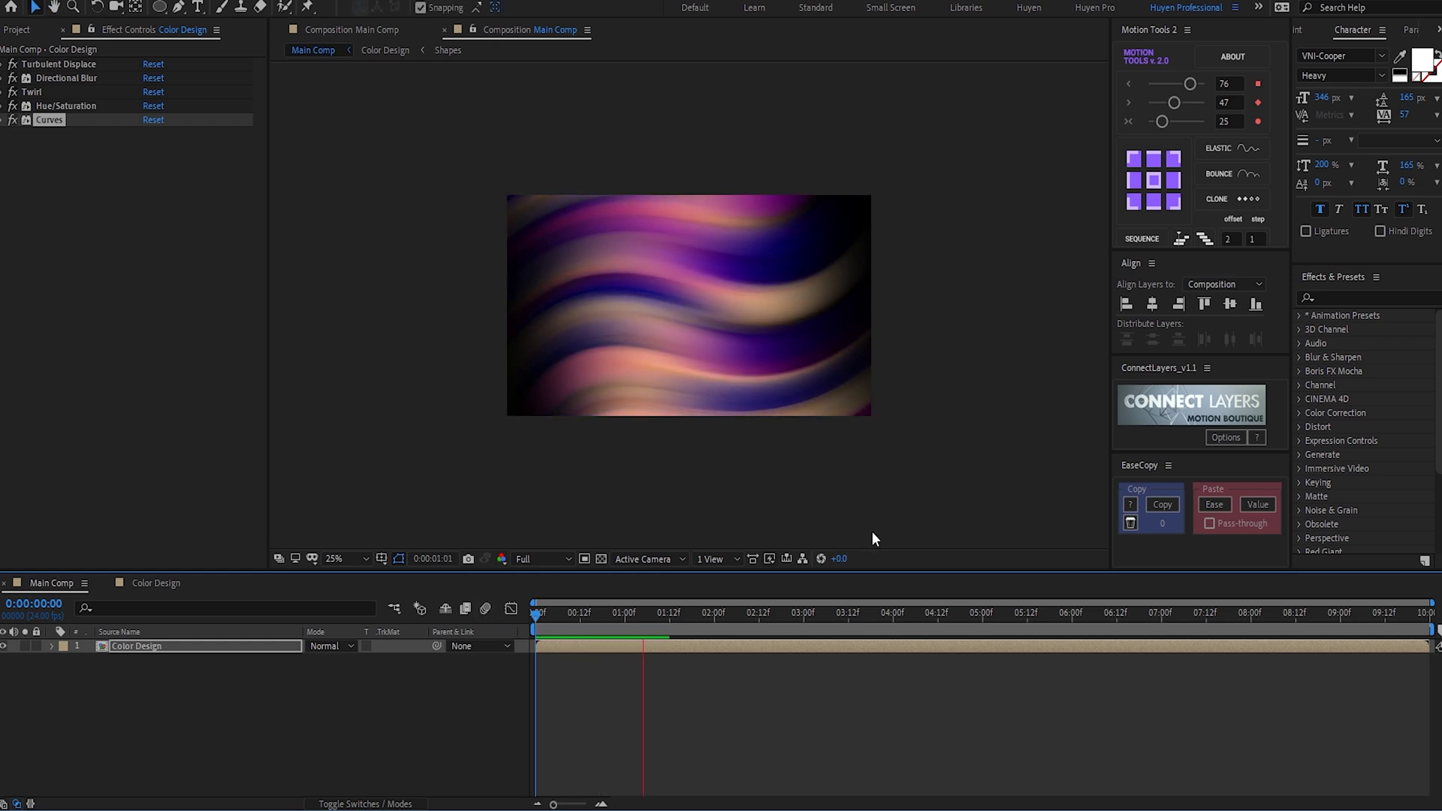